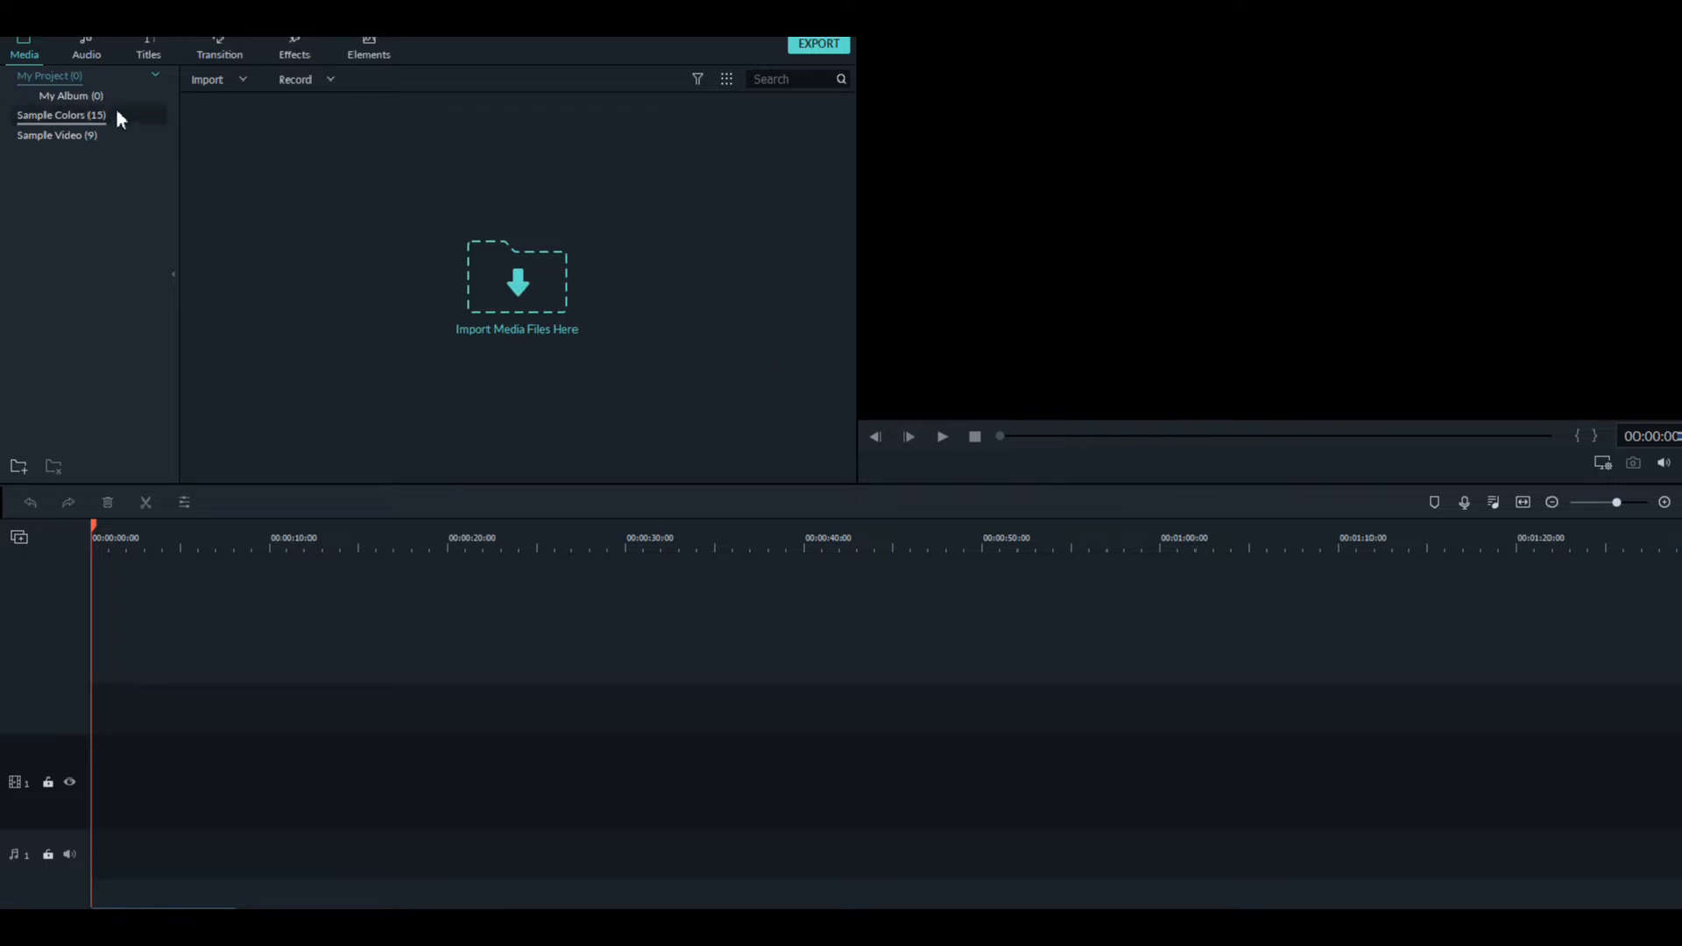
- Place all nine lamp images from the Desktop's working\lamp folder on the first video track, beginning at the start of the timeline
click(675, 925)
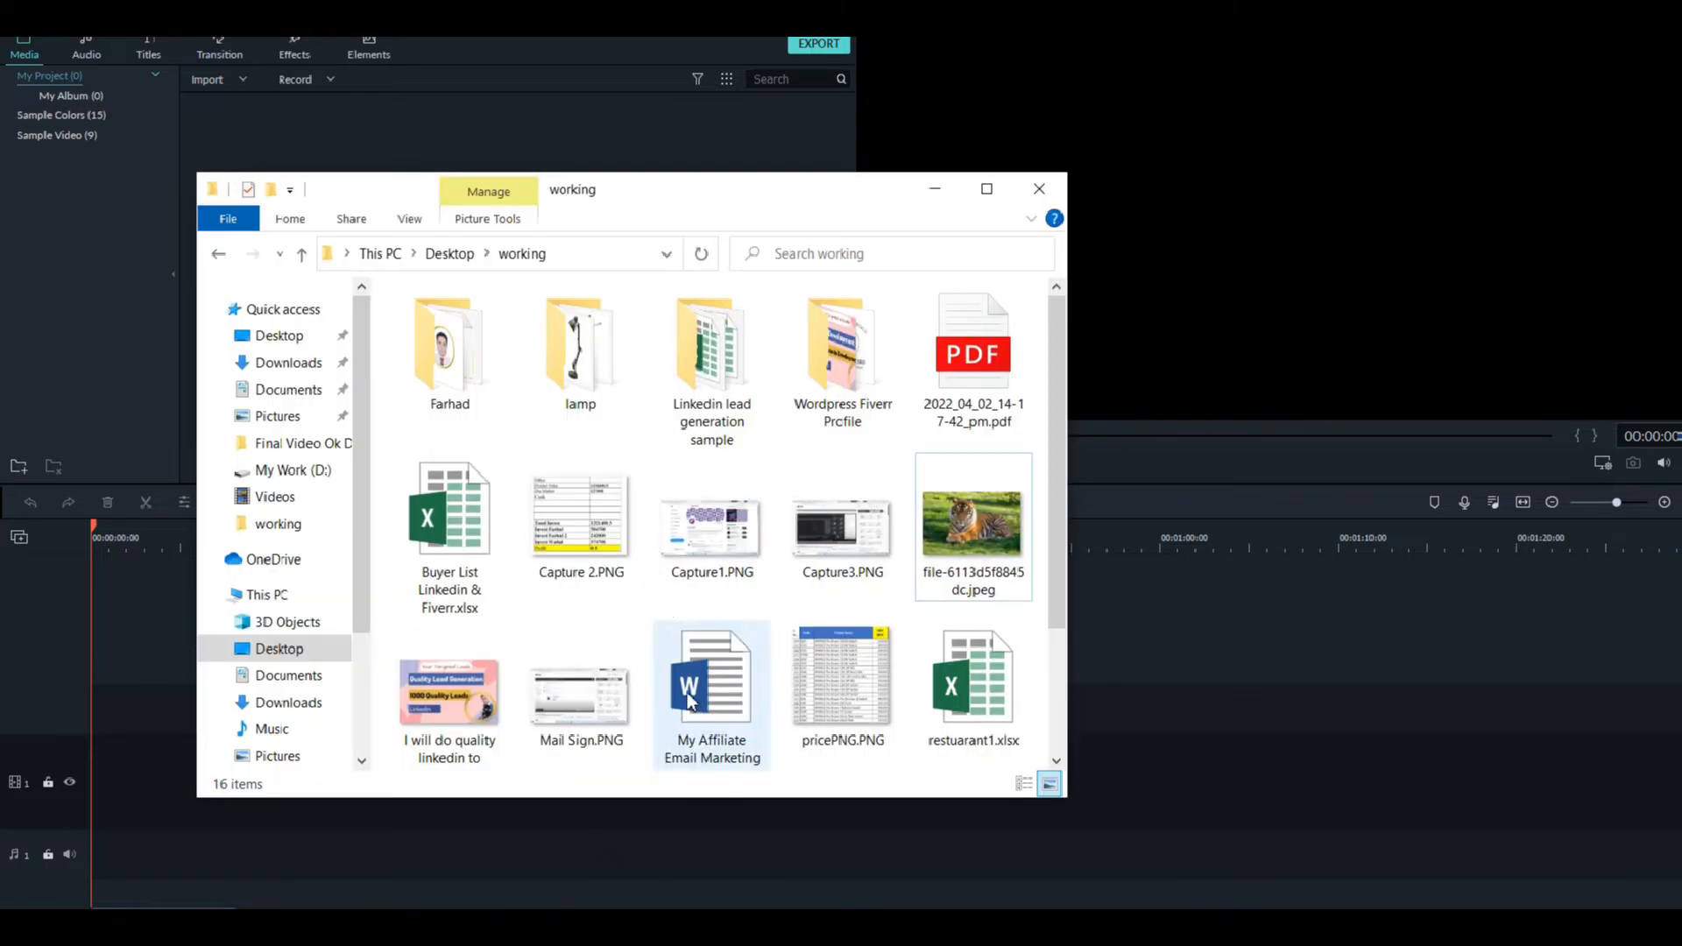
double_click(576, 364)
drag(670, 192, 647, 122)
drag(980, 557, 419, 268)
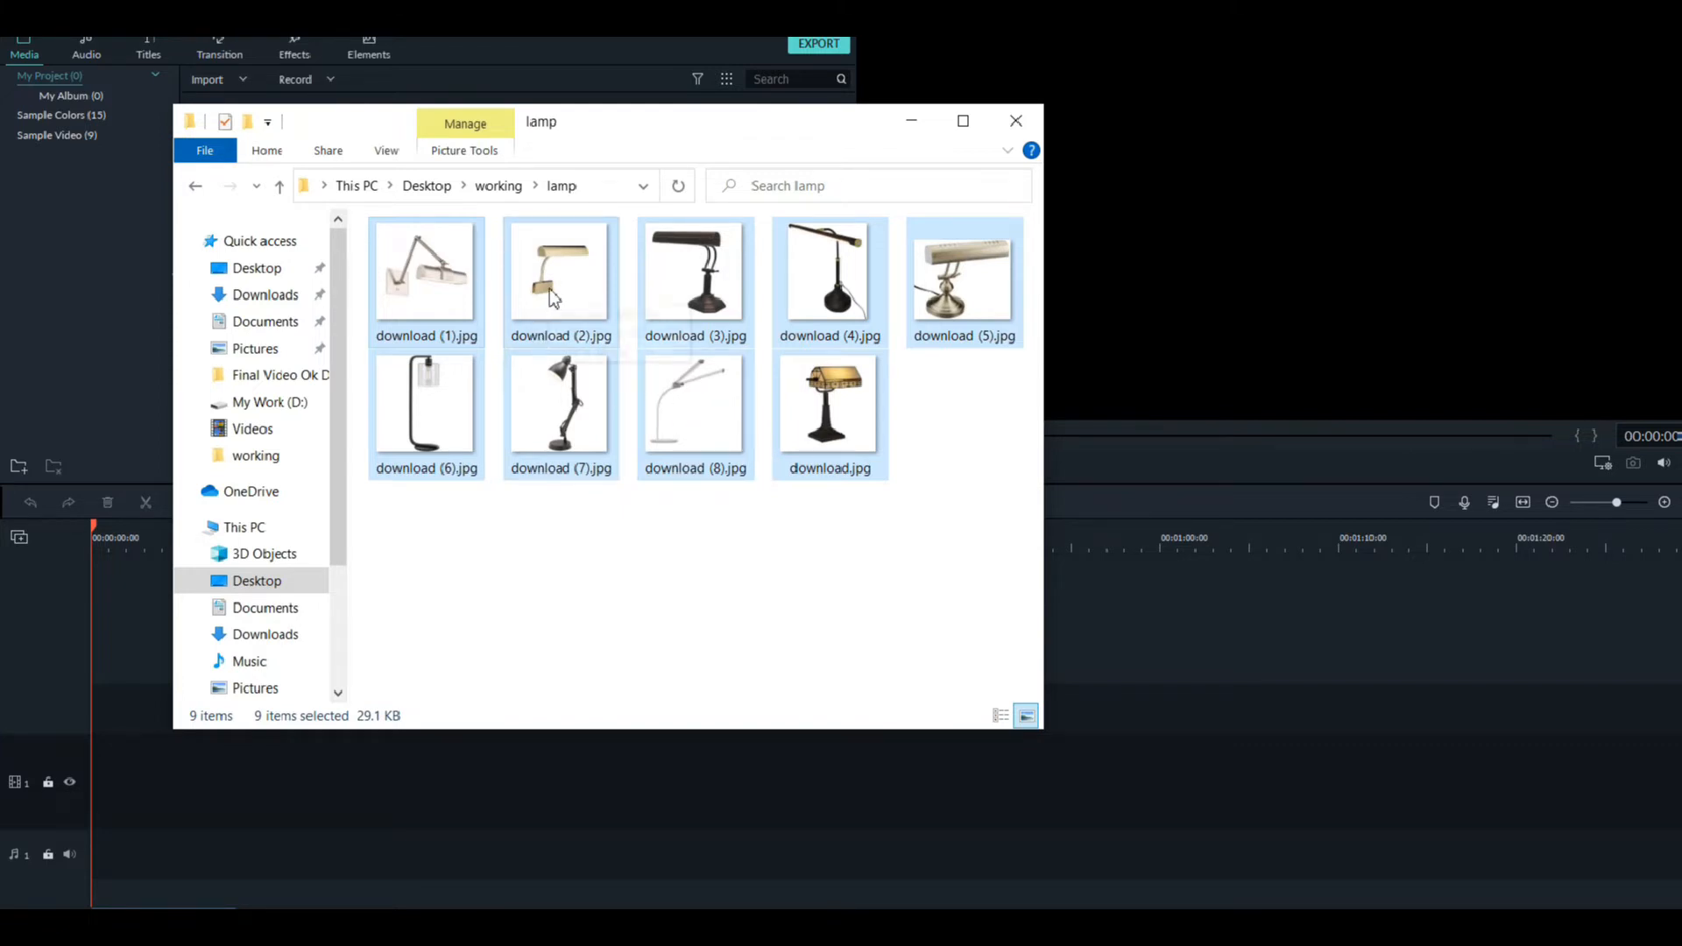
drag(556, 312, 220, 827)
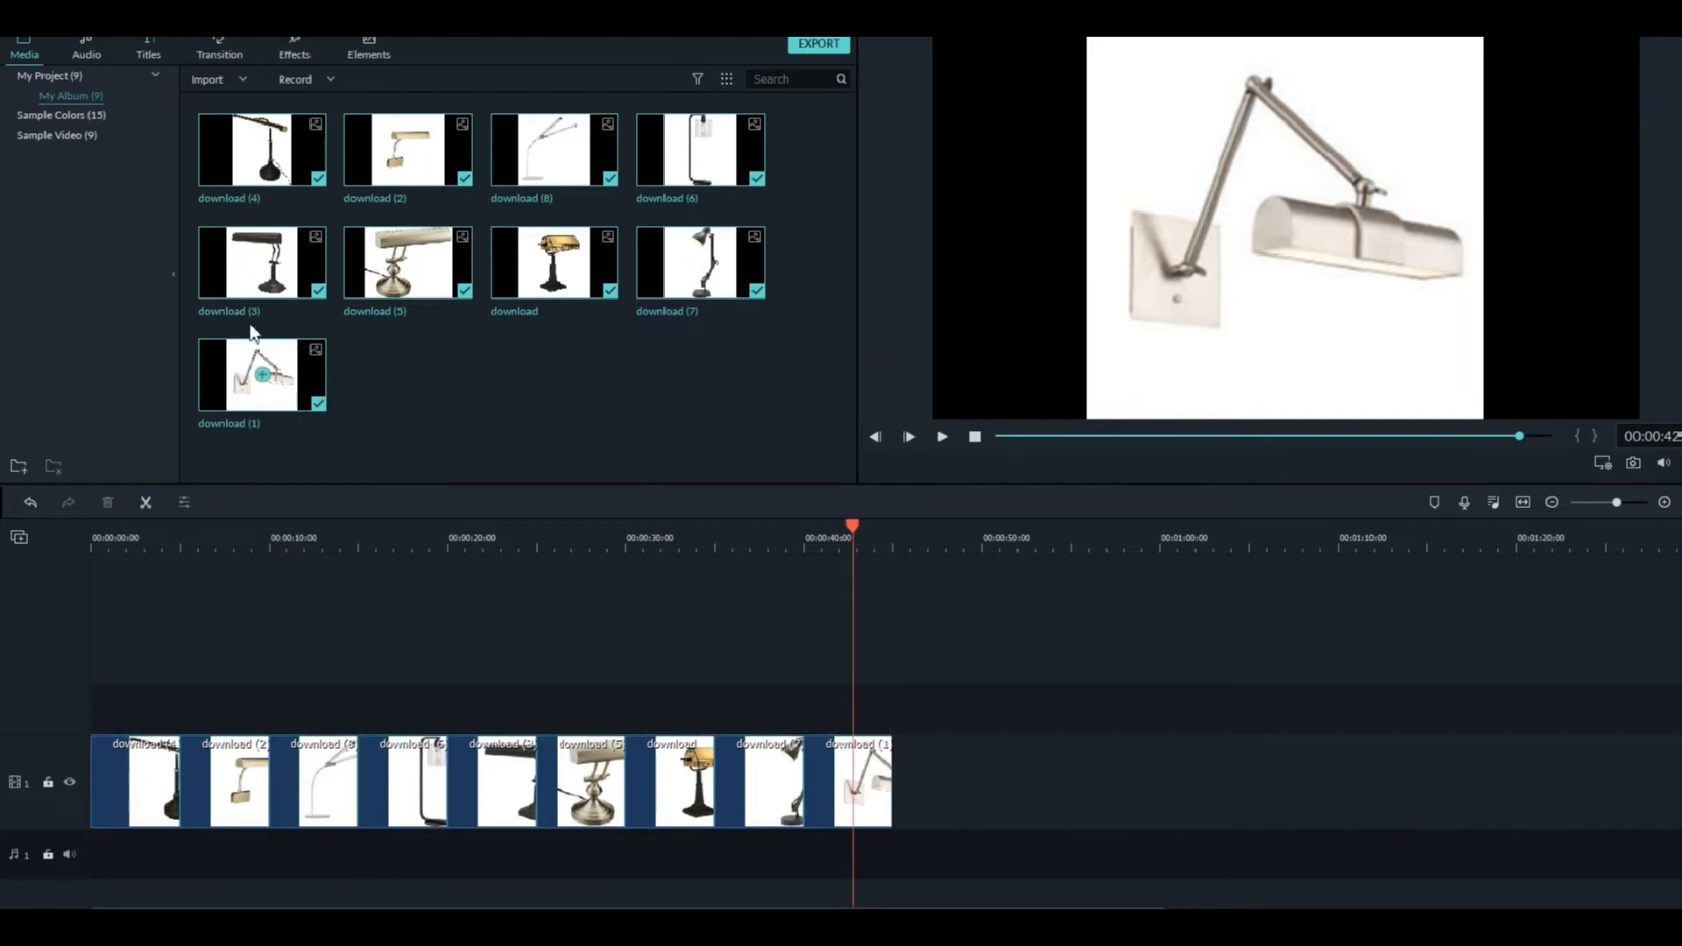
- Add the song "Living Pulse - Go Goes" from the music library to the audio track at about 46 seconds
click(85, 58)
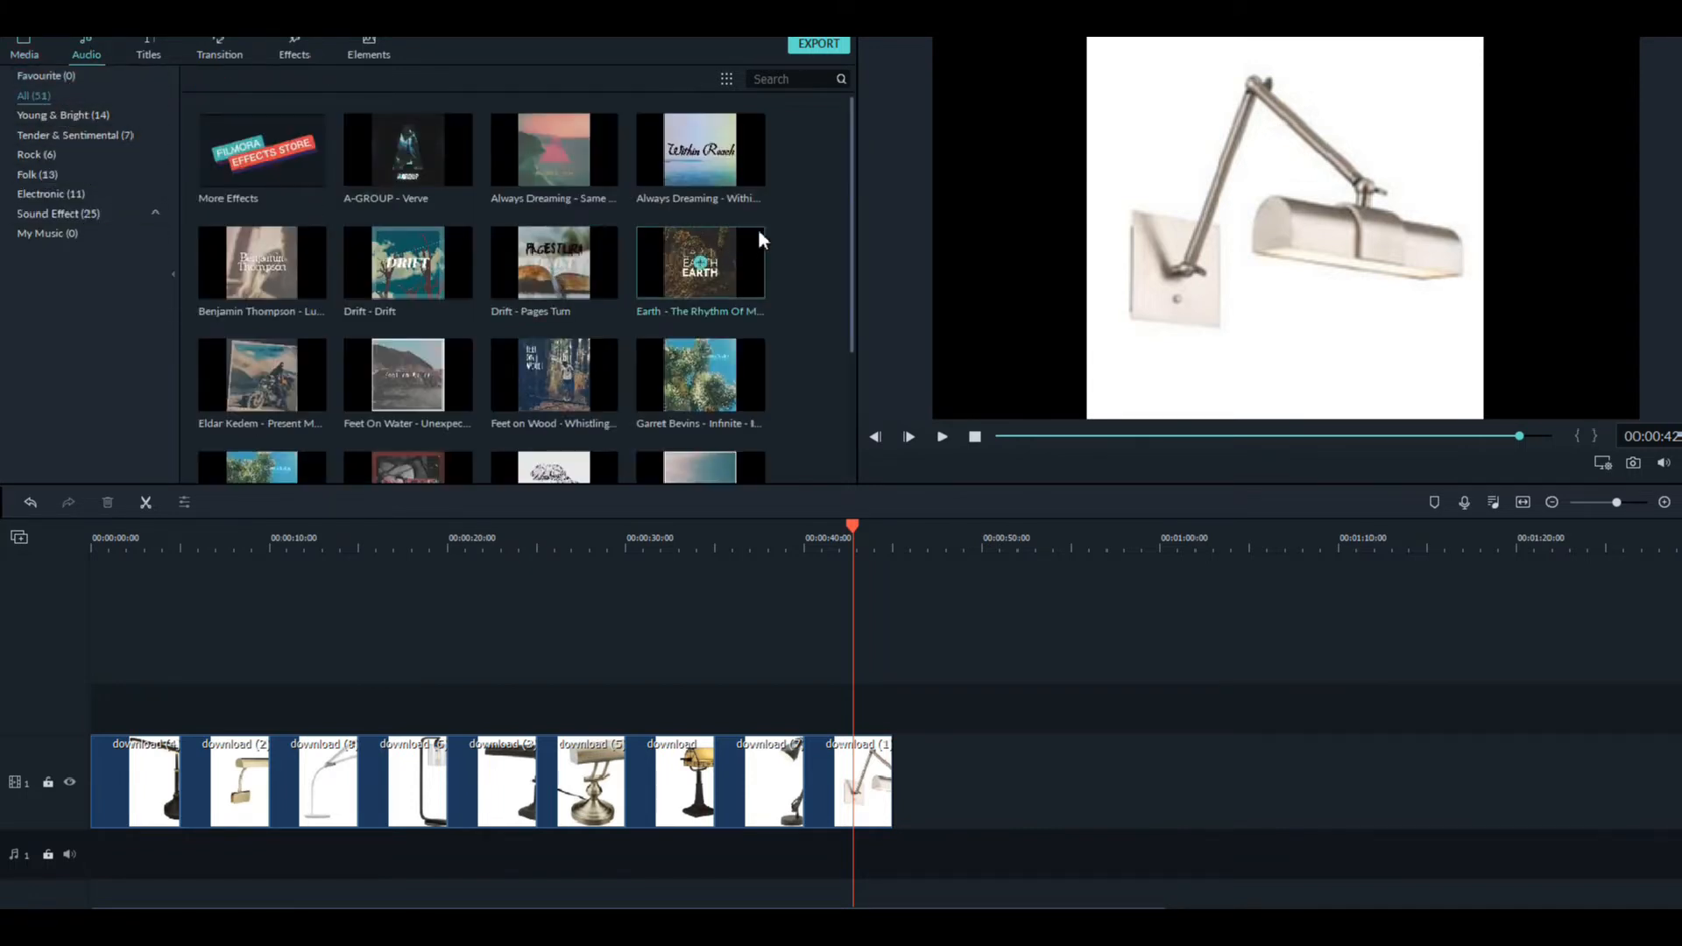
scroll(854, 190, down, 8)
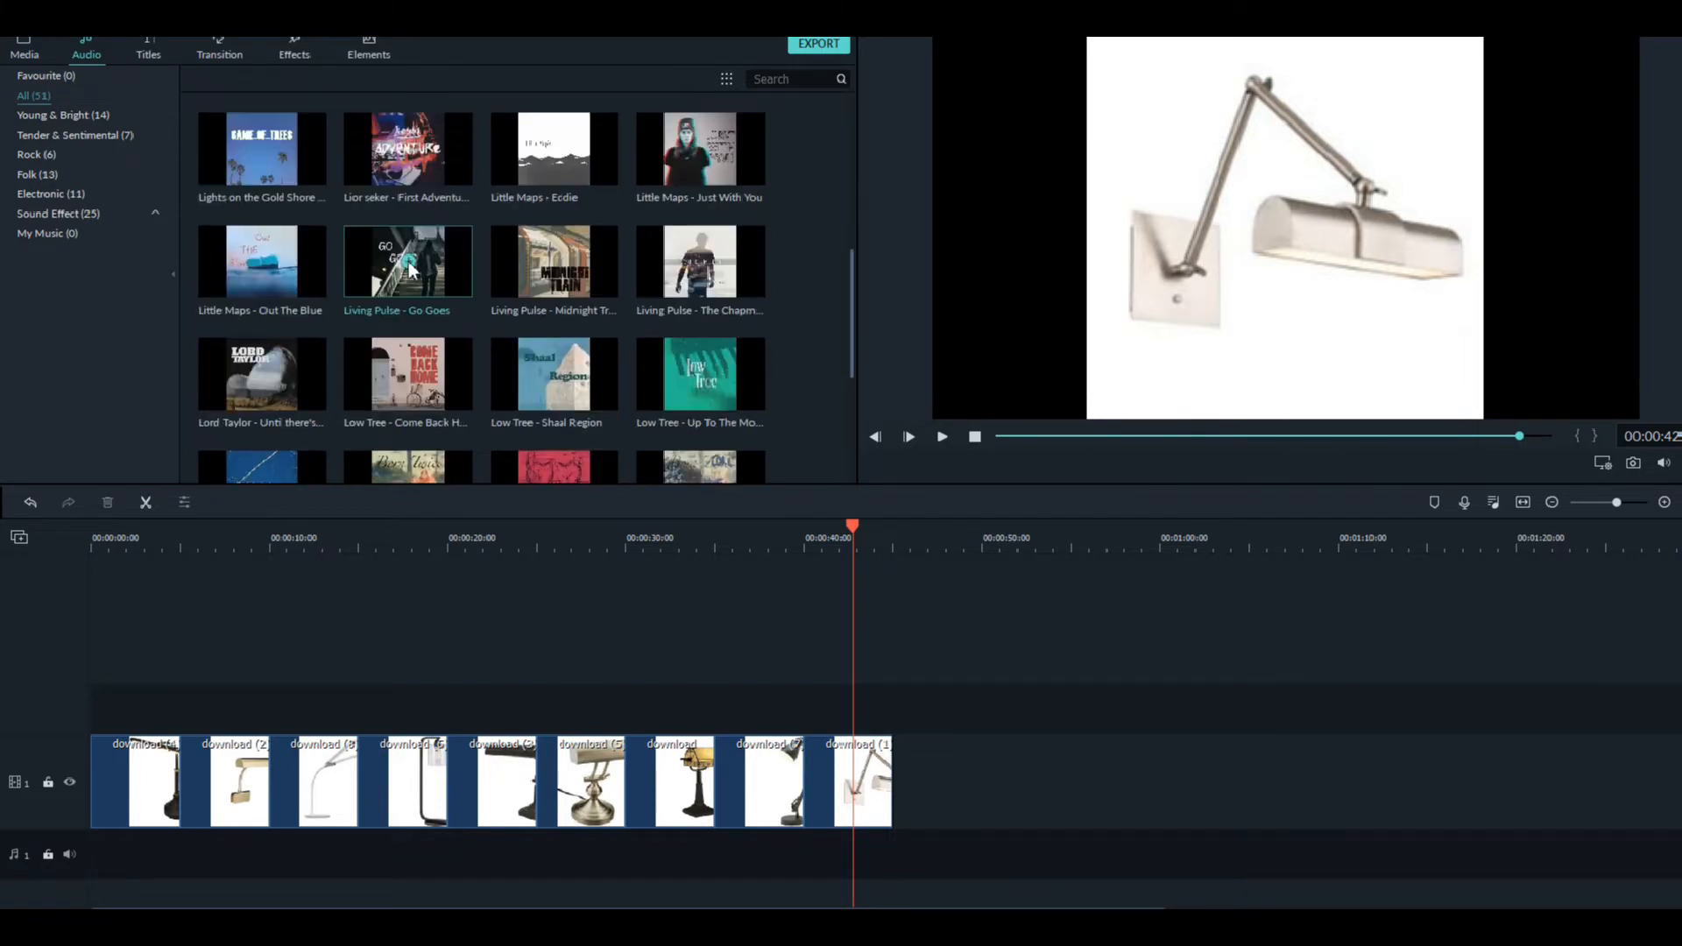
click(914, 539)
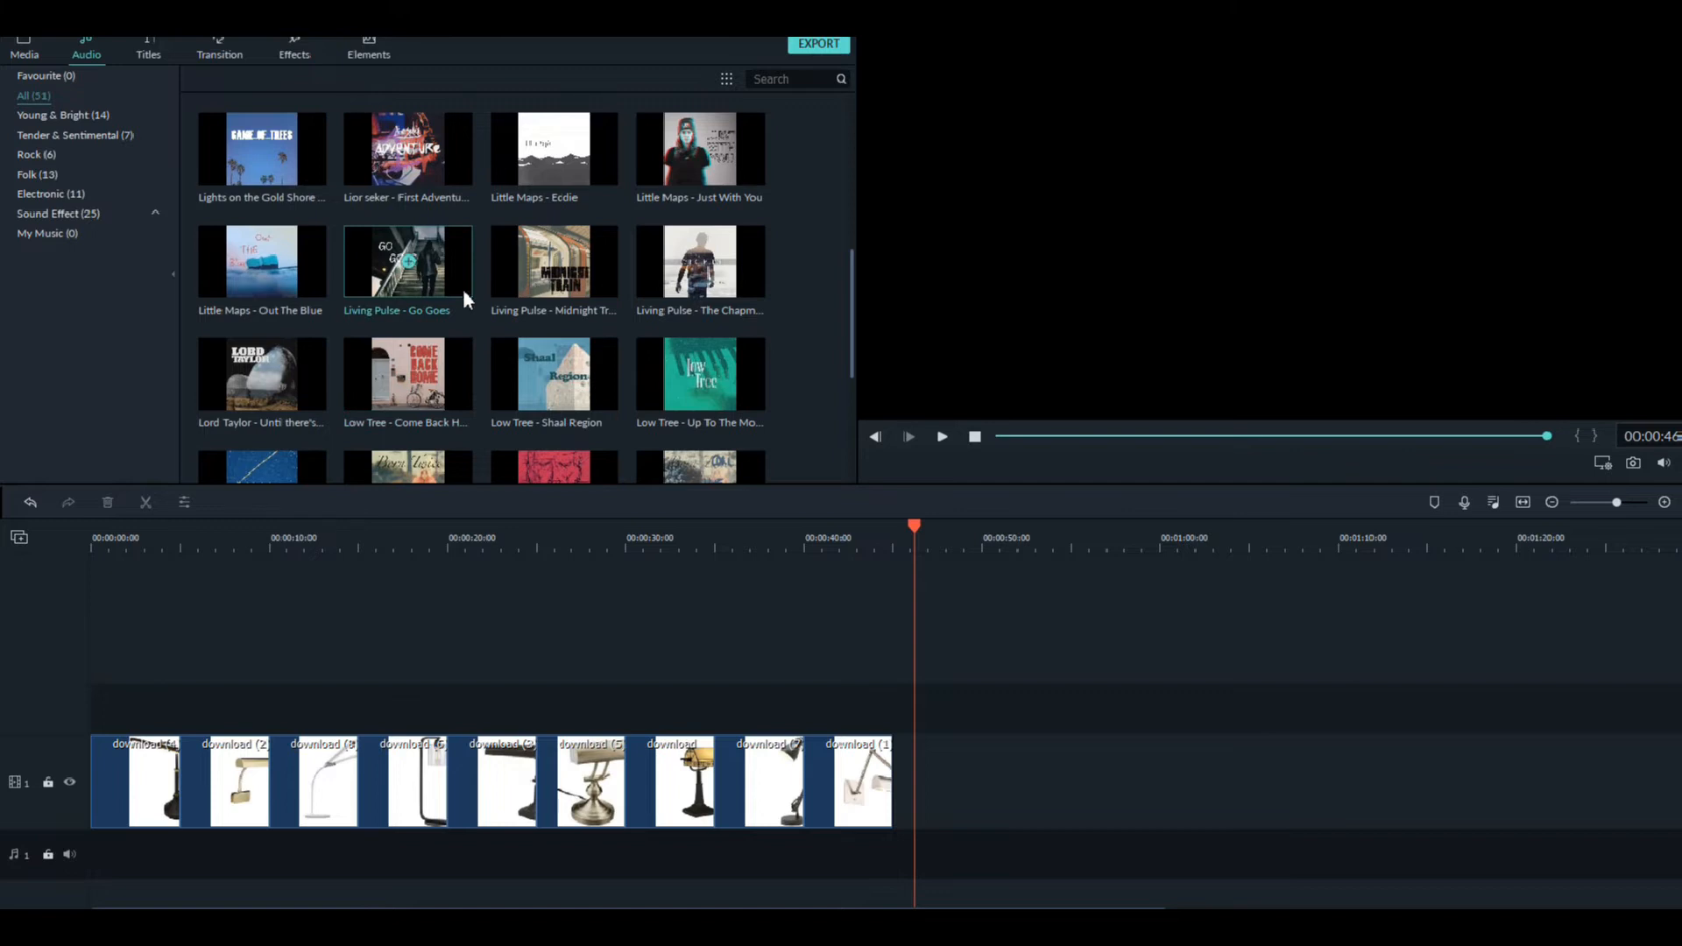
click(410, 261)
- Move the "Living Pulse - Go Goes" clip to the start of the timeline, beneath the lamp images
drag(939, 910, 345, 910)
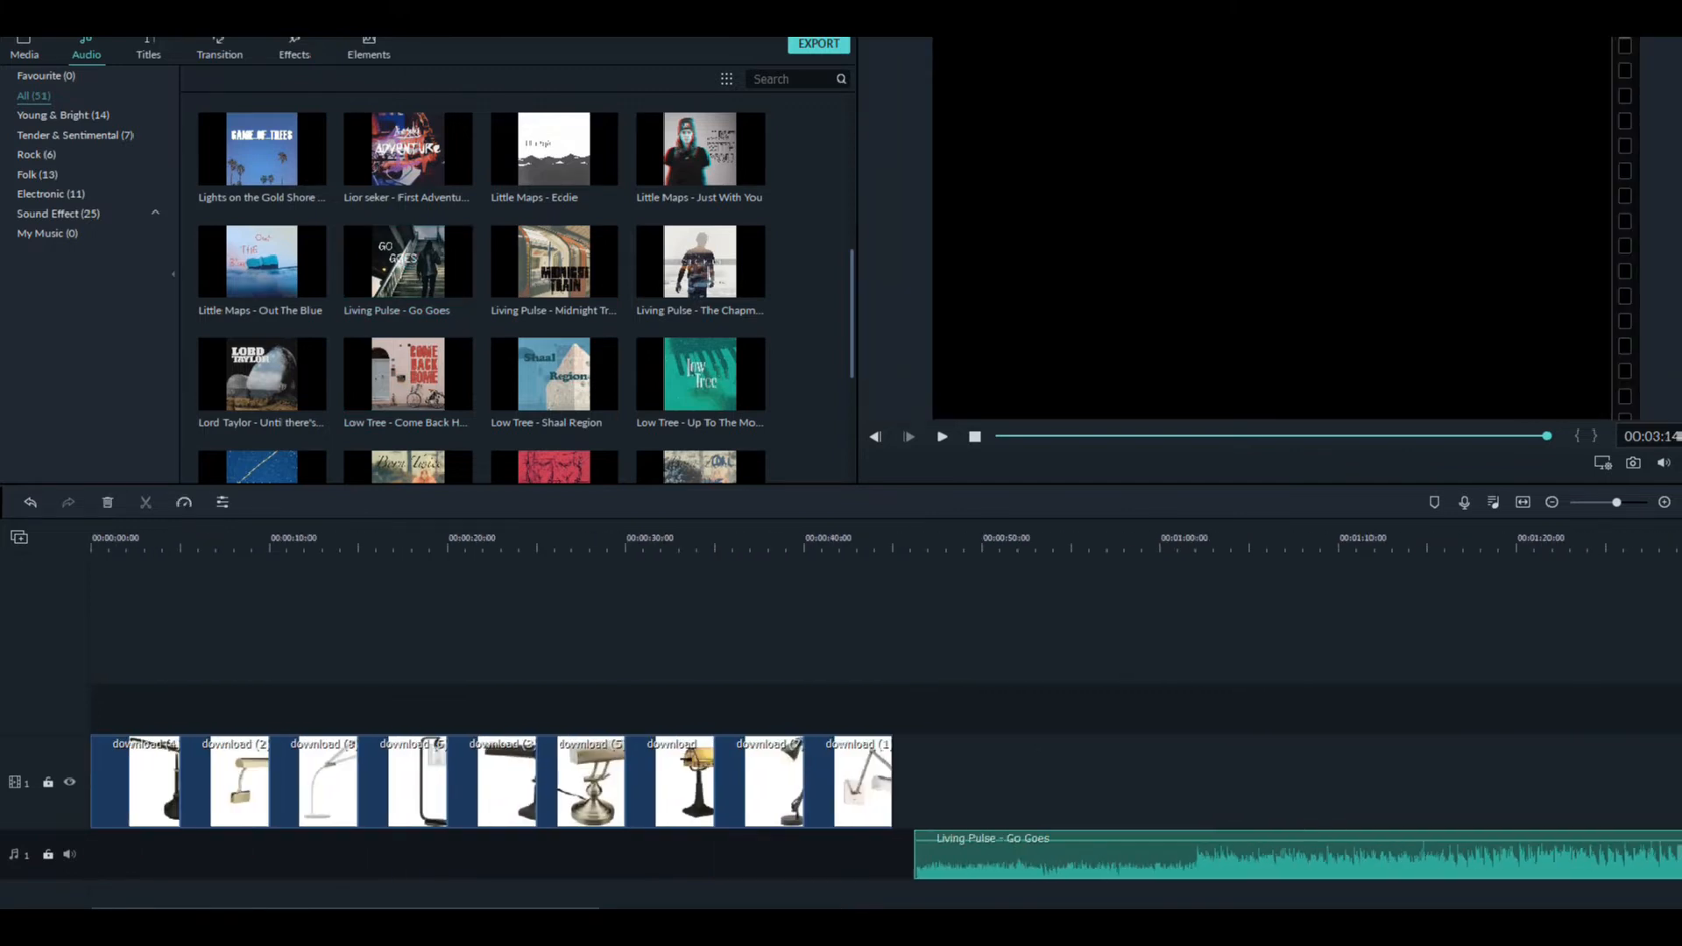
drag(1012, 866, 160, 859)
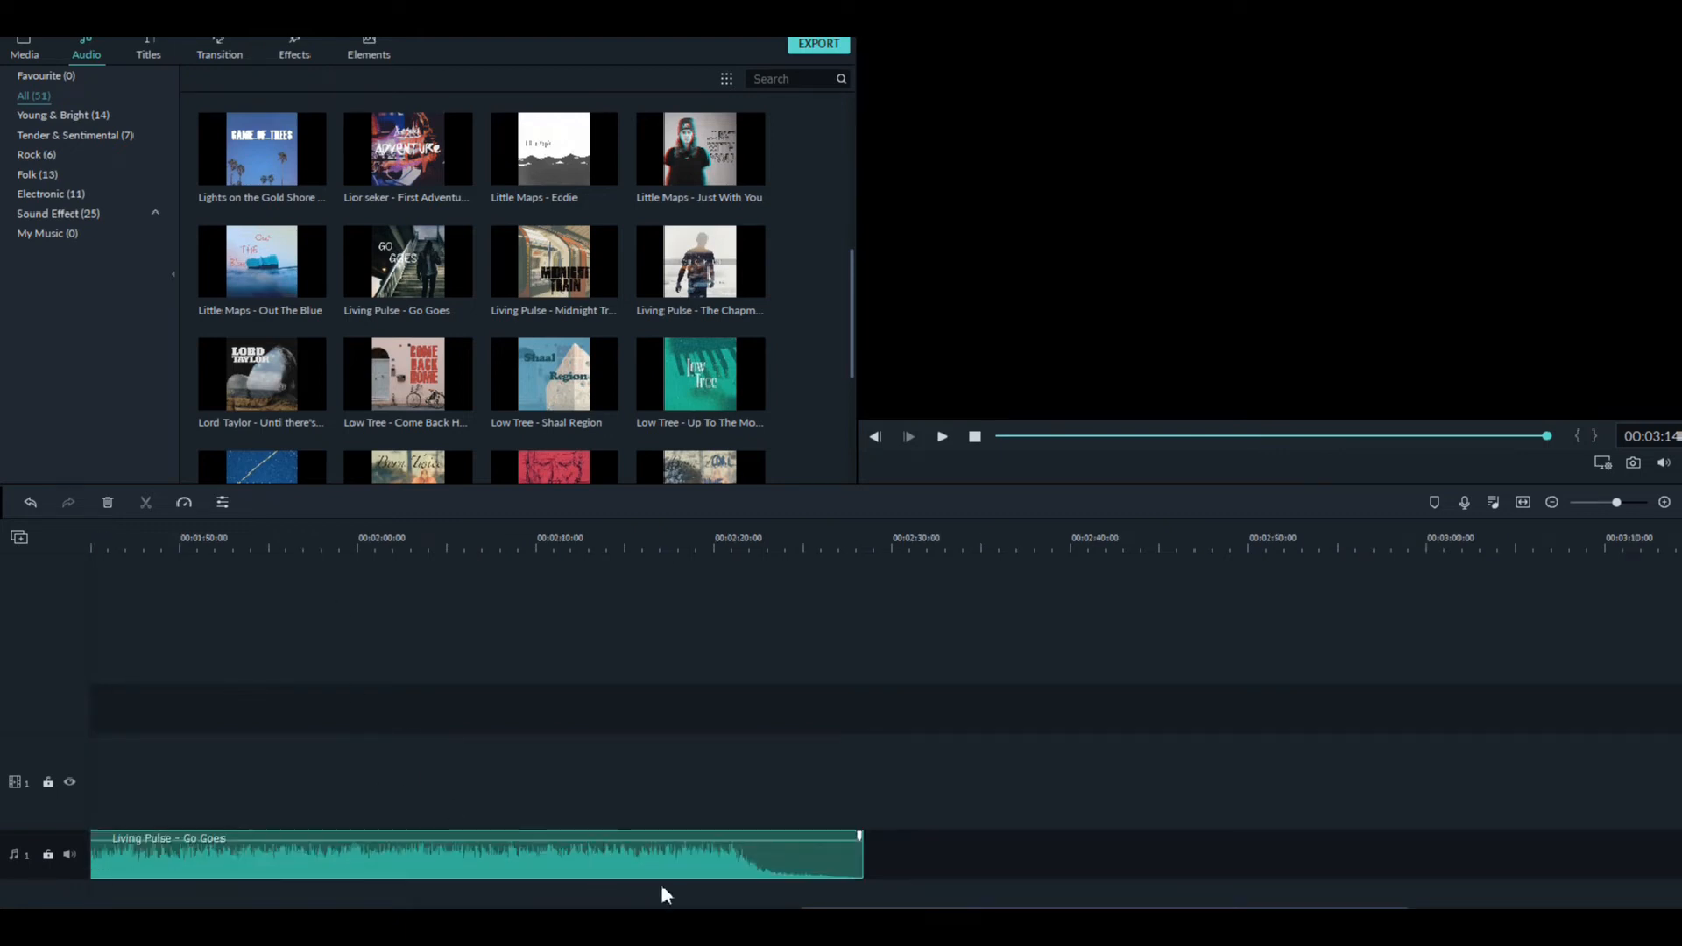
drag(1104, 909, 102, 893)
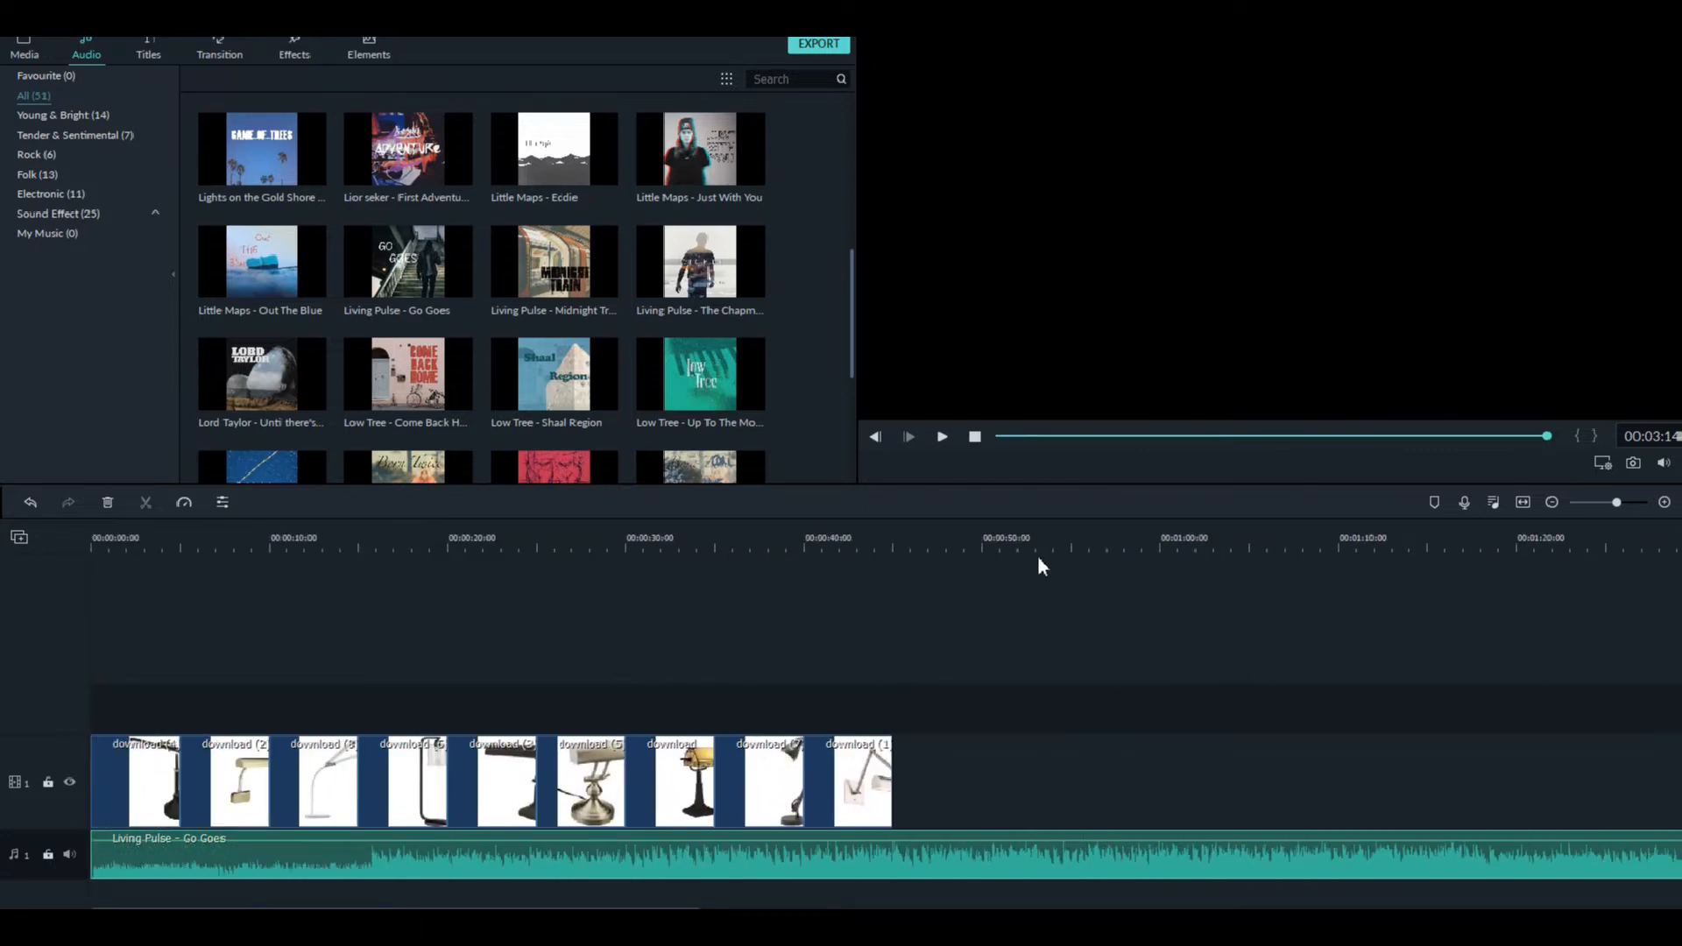
- Split the music clip at about 45 seconds, exactly where the last lamp image ends
click(895, 537)
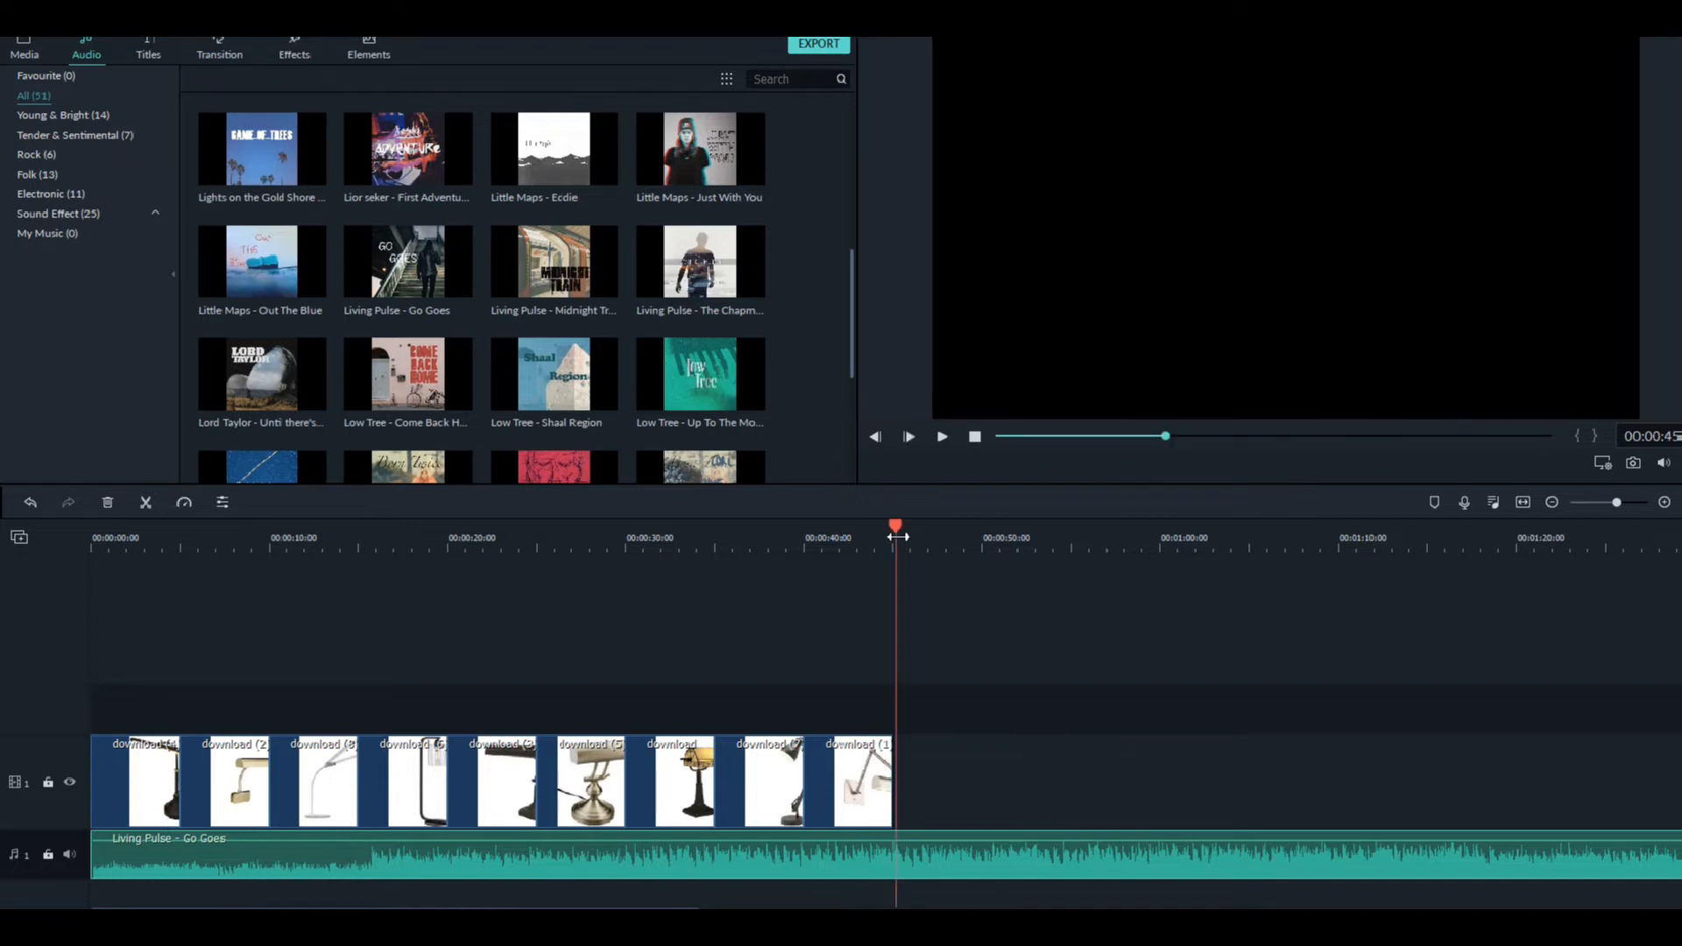
drag(896, 524, 892, 524)
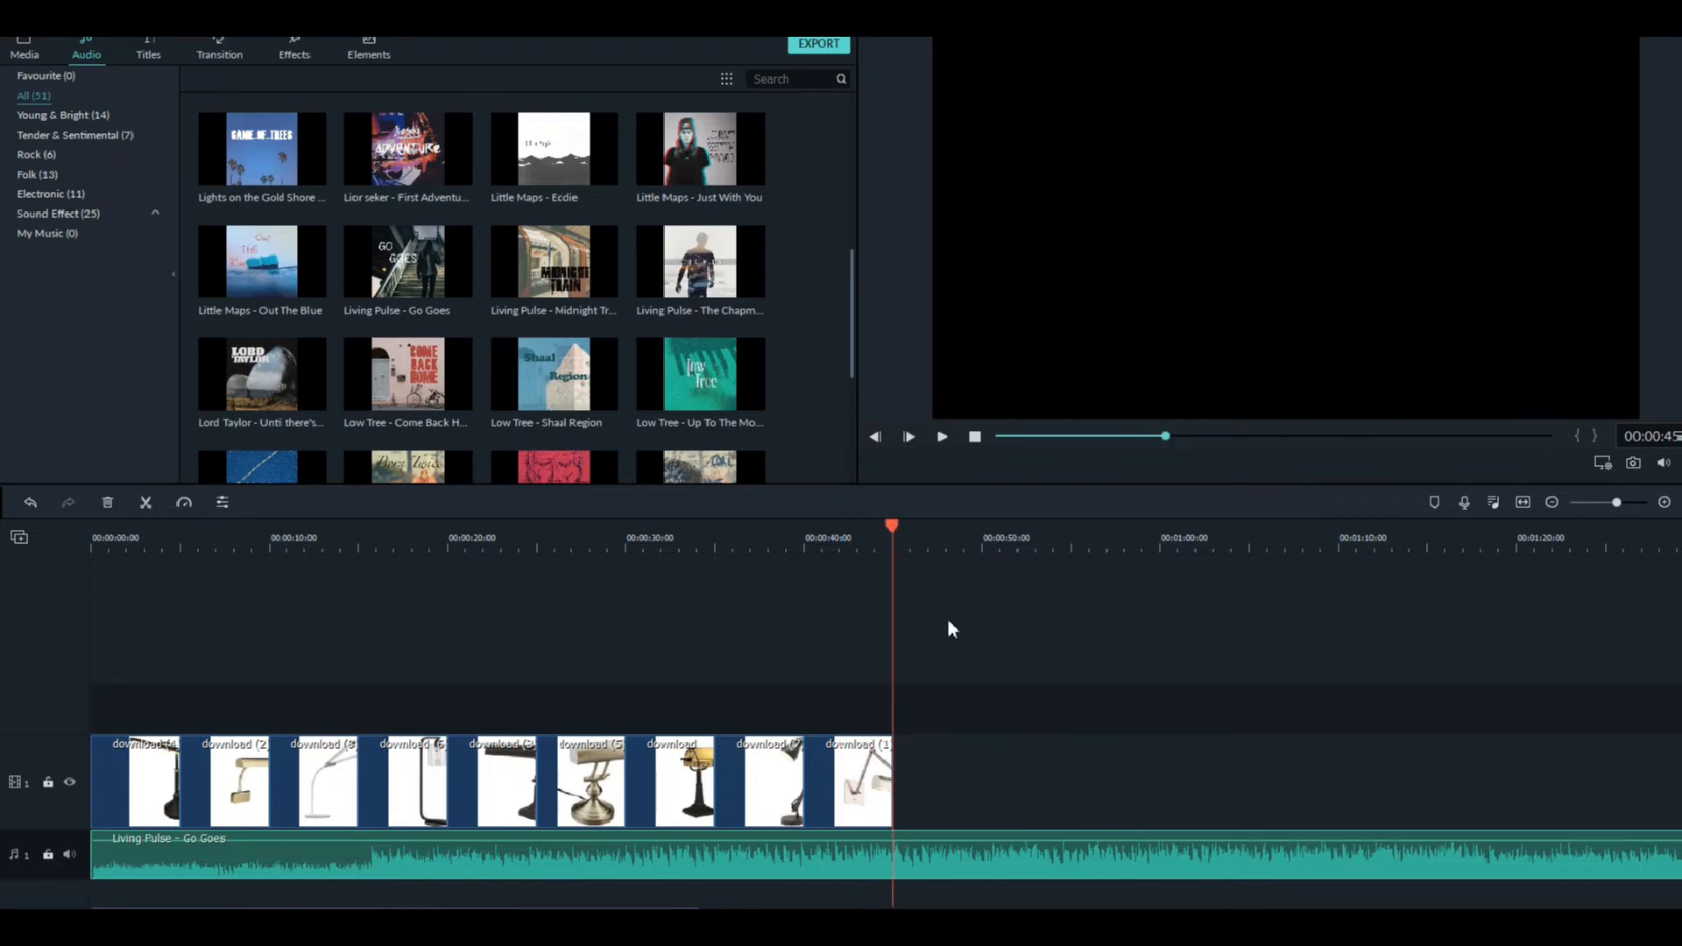
click(146, 503)
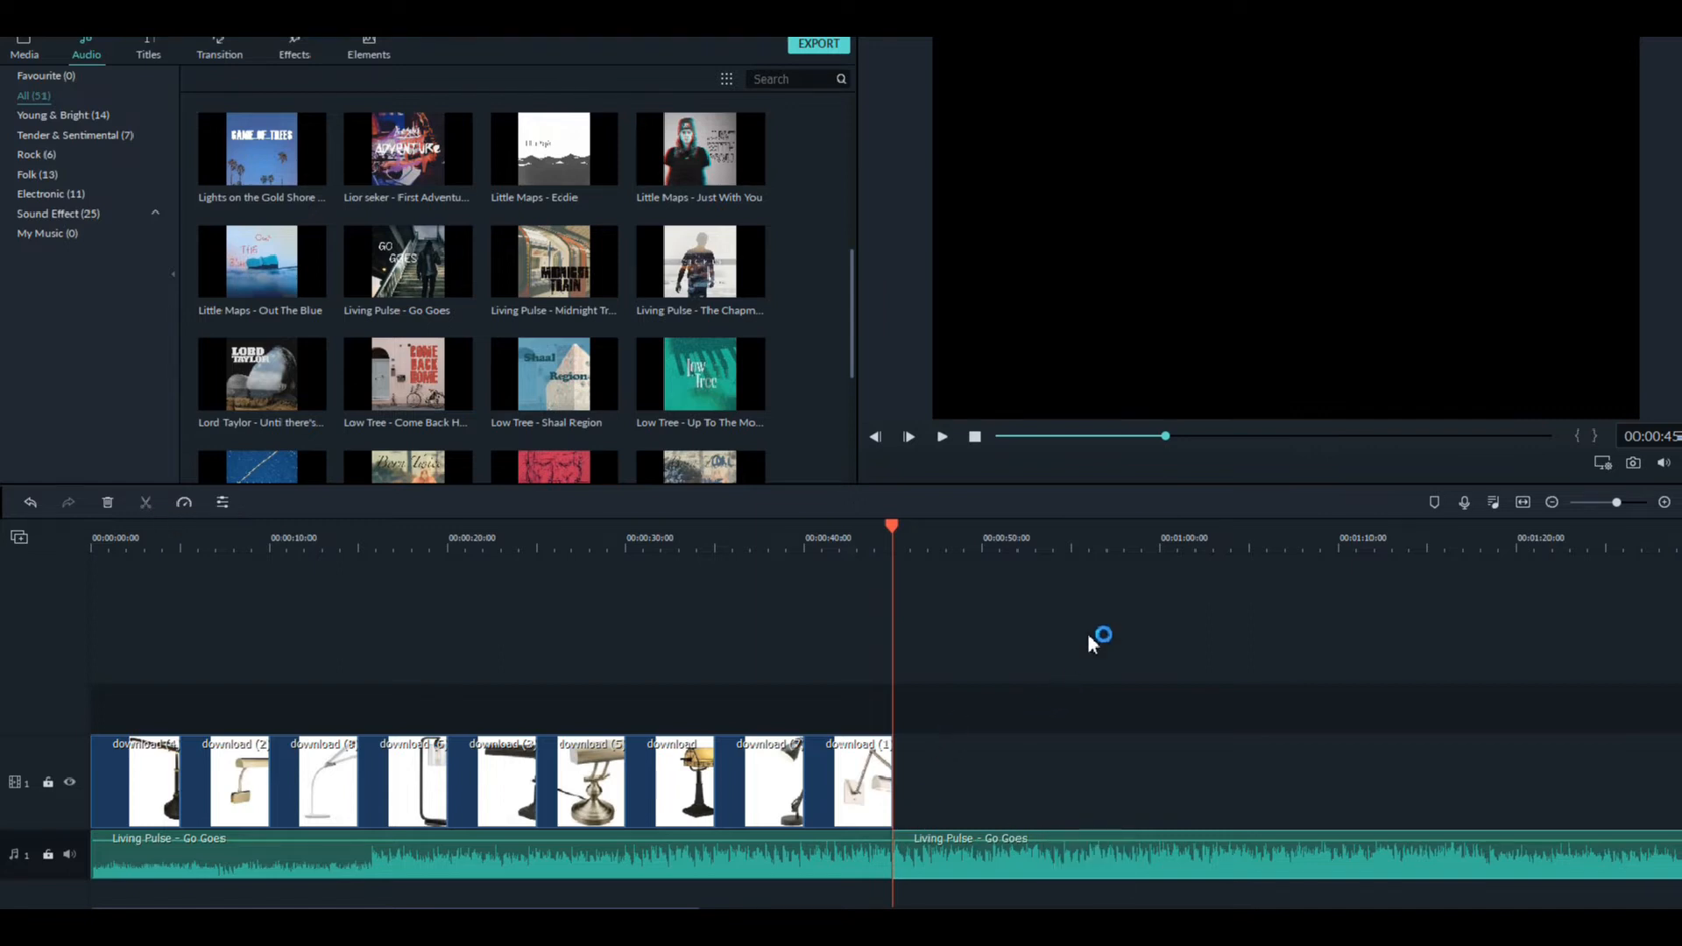
- Split the remaining music at 00:00:58:00 and delete the section between the end of the images and that cut
click(1125, 545)
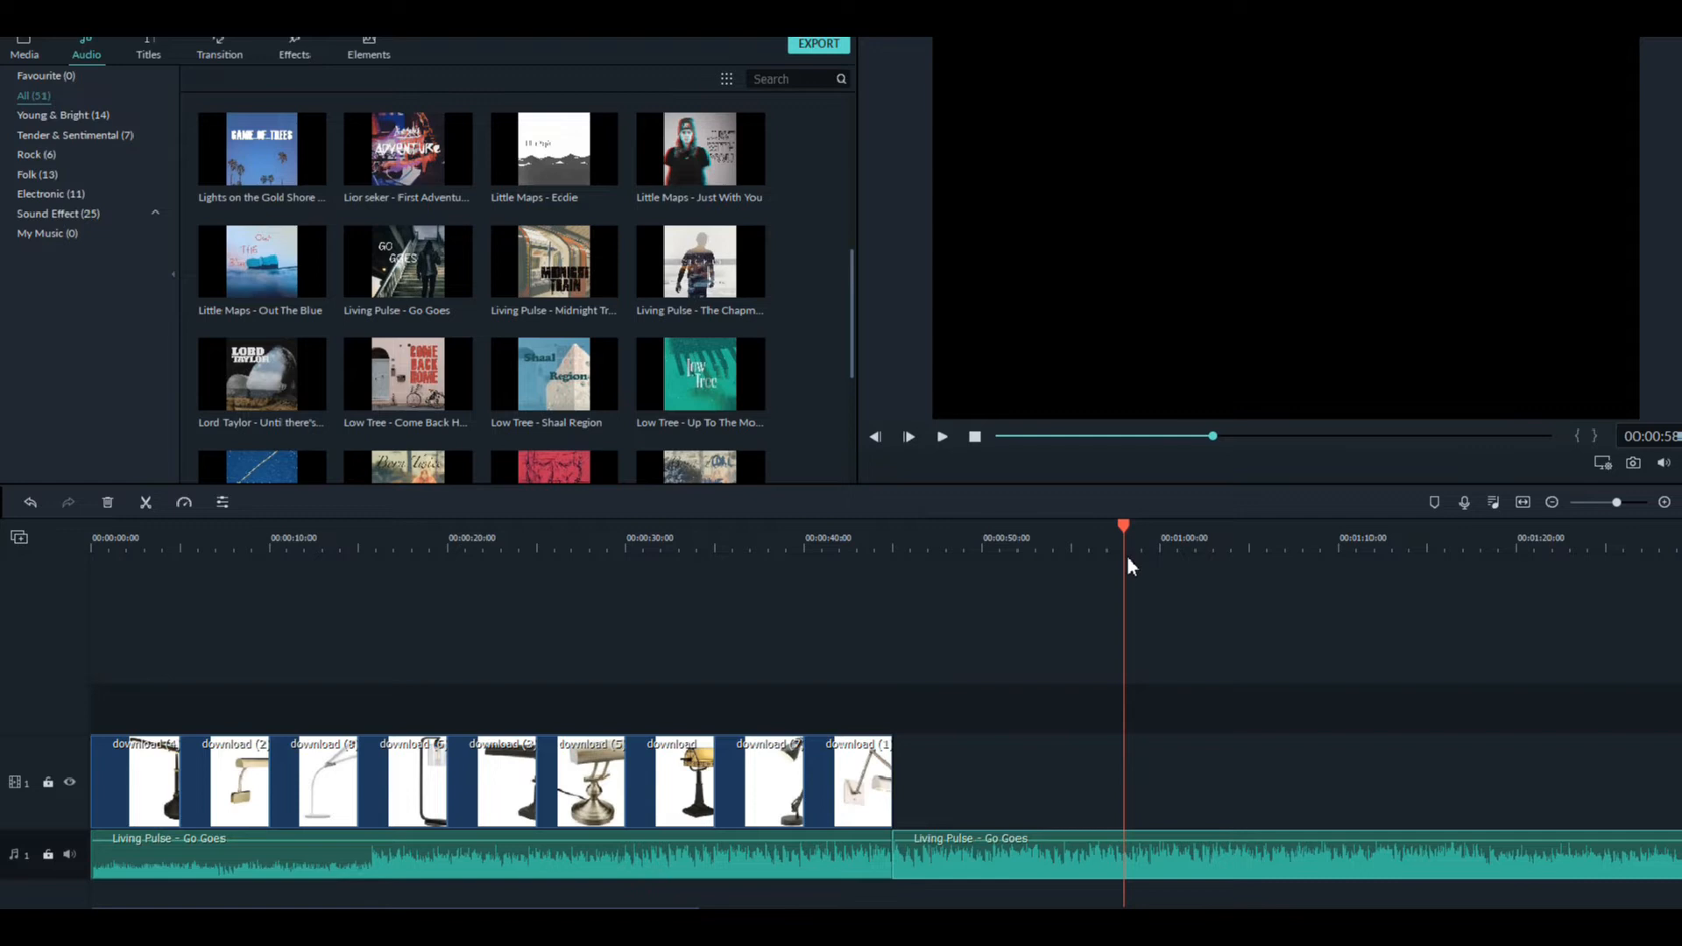
key(ctrl+b)
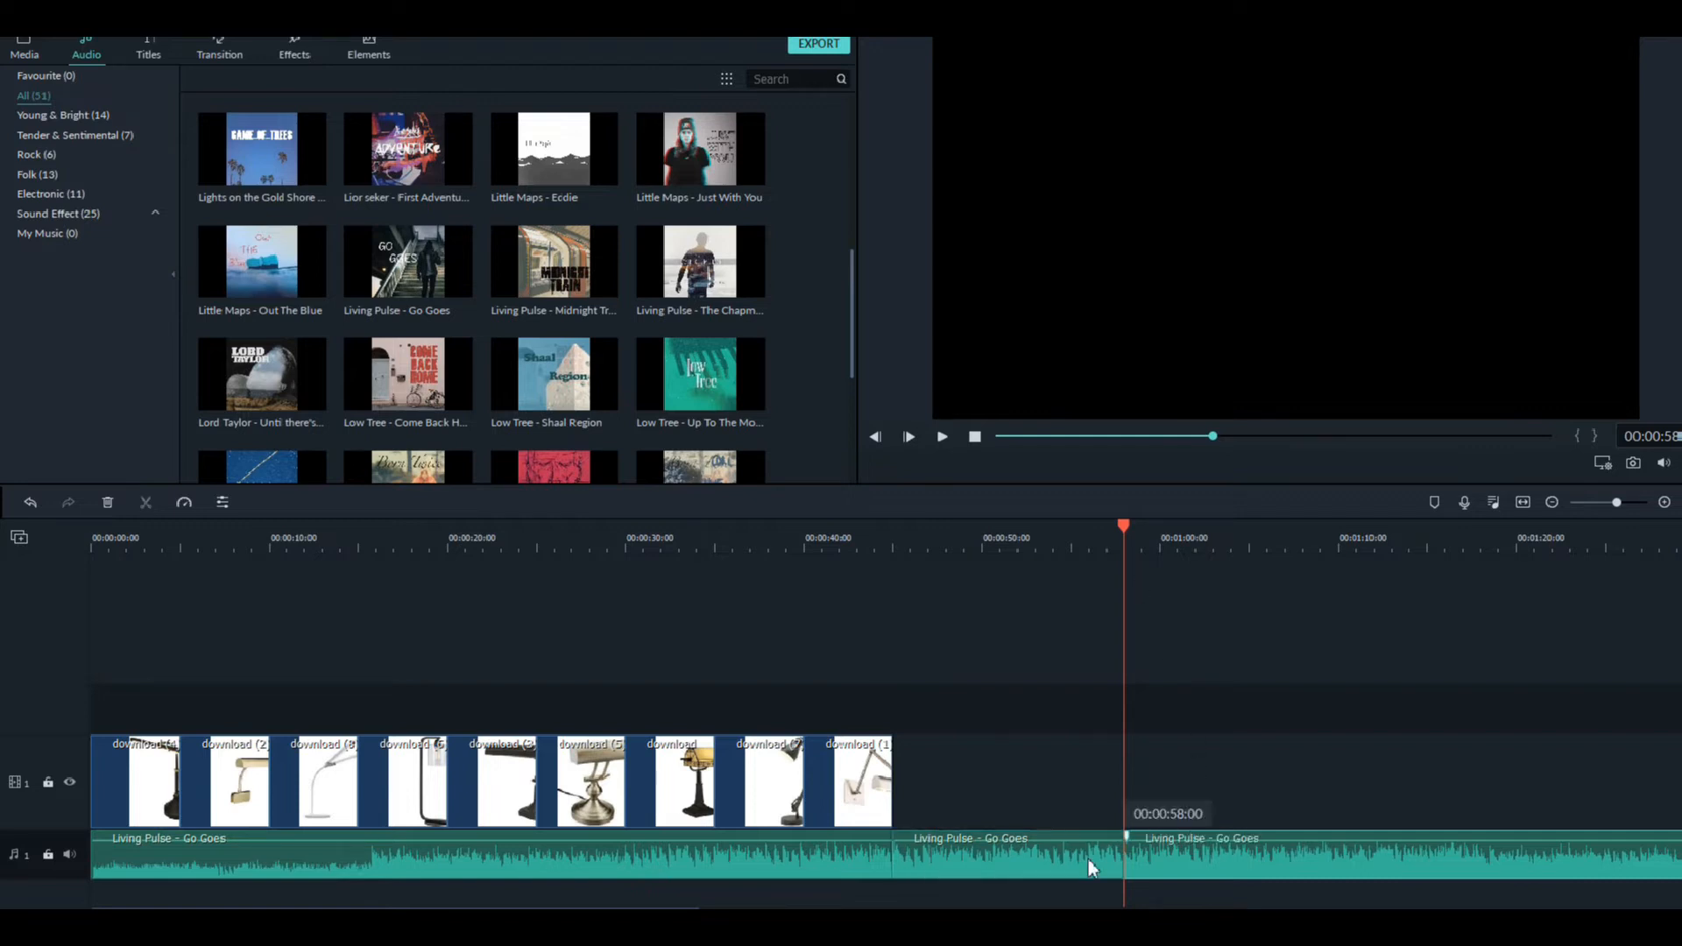
click(1031, 853)
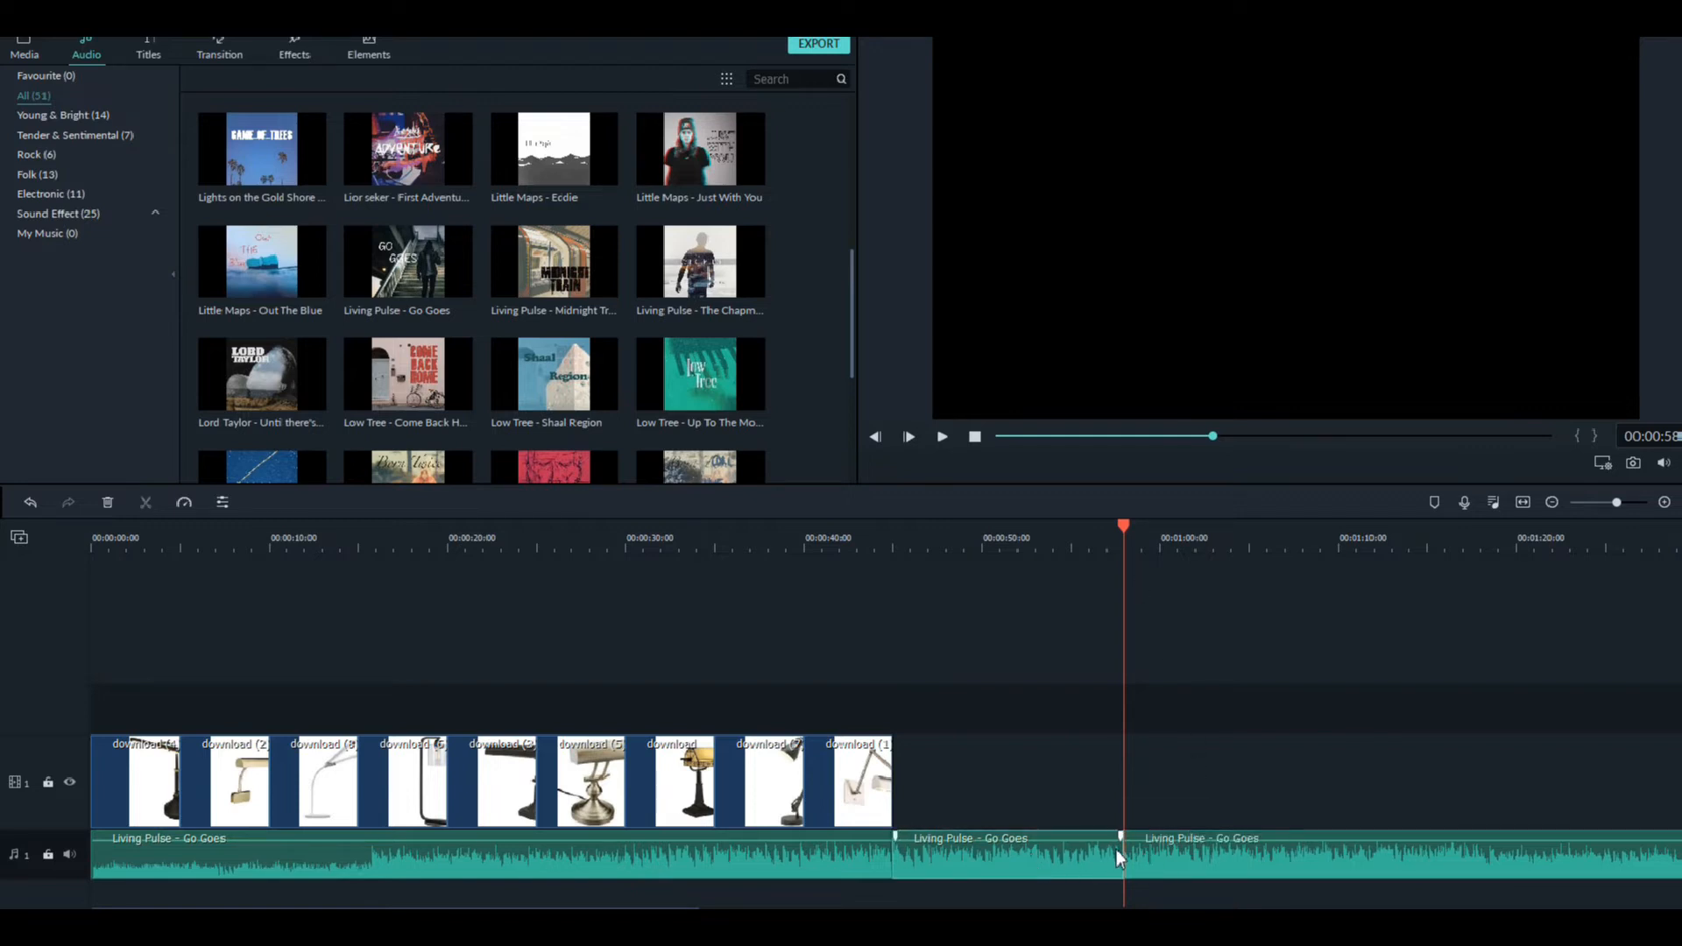
right_click(993, 867)
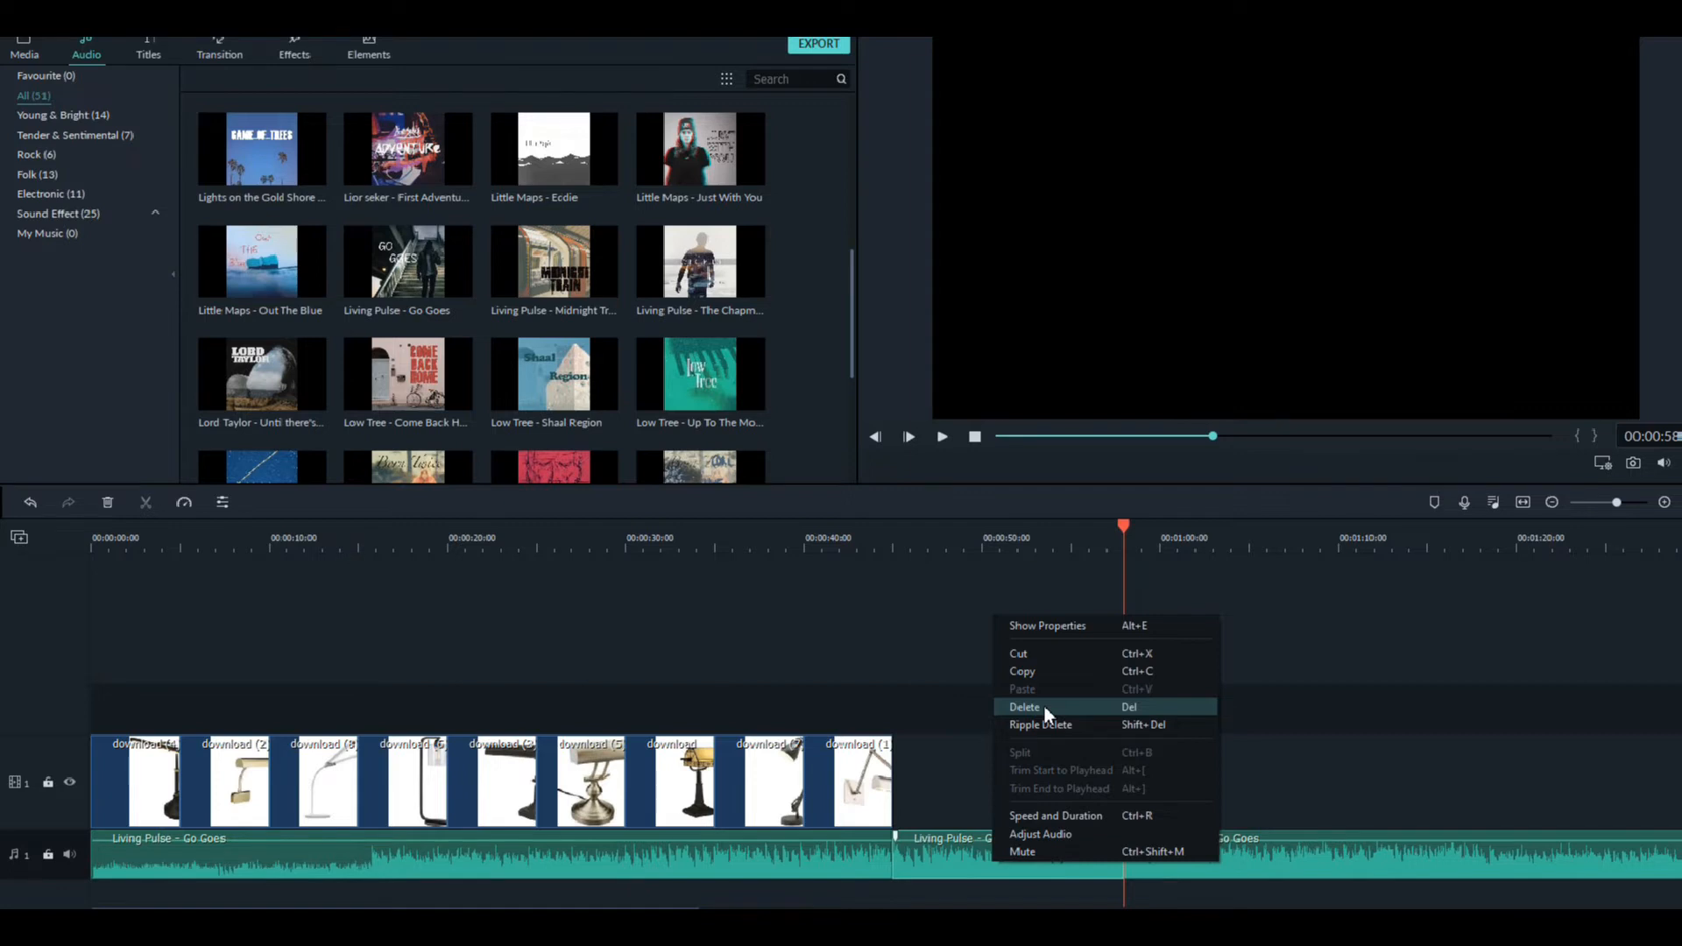
click(1044, 708)
- Close the gap on the audio track with Ripple Delete
click(1005, 856)
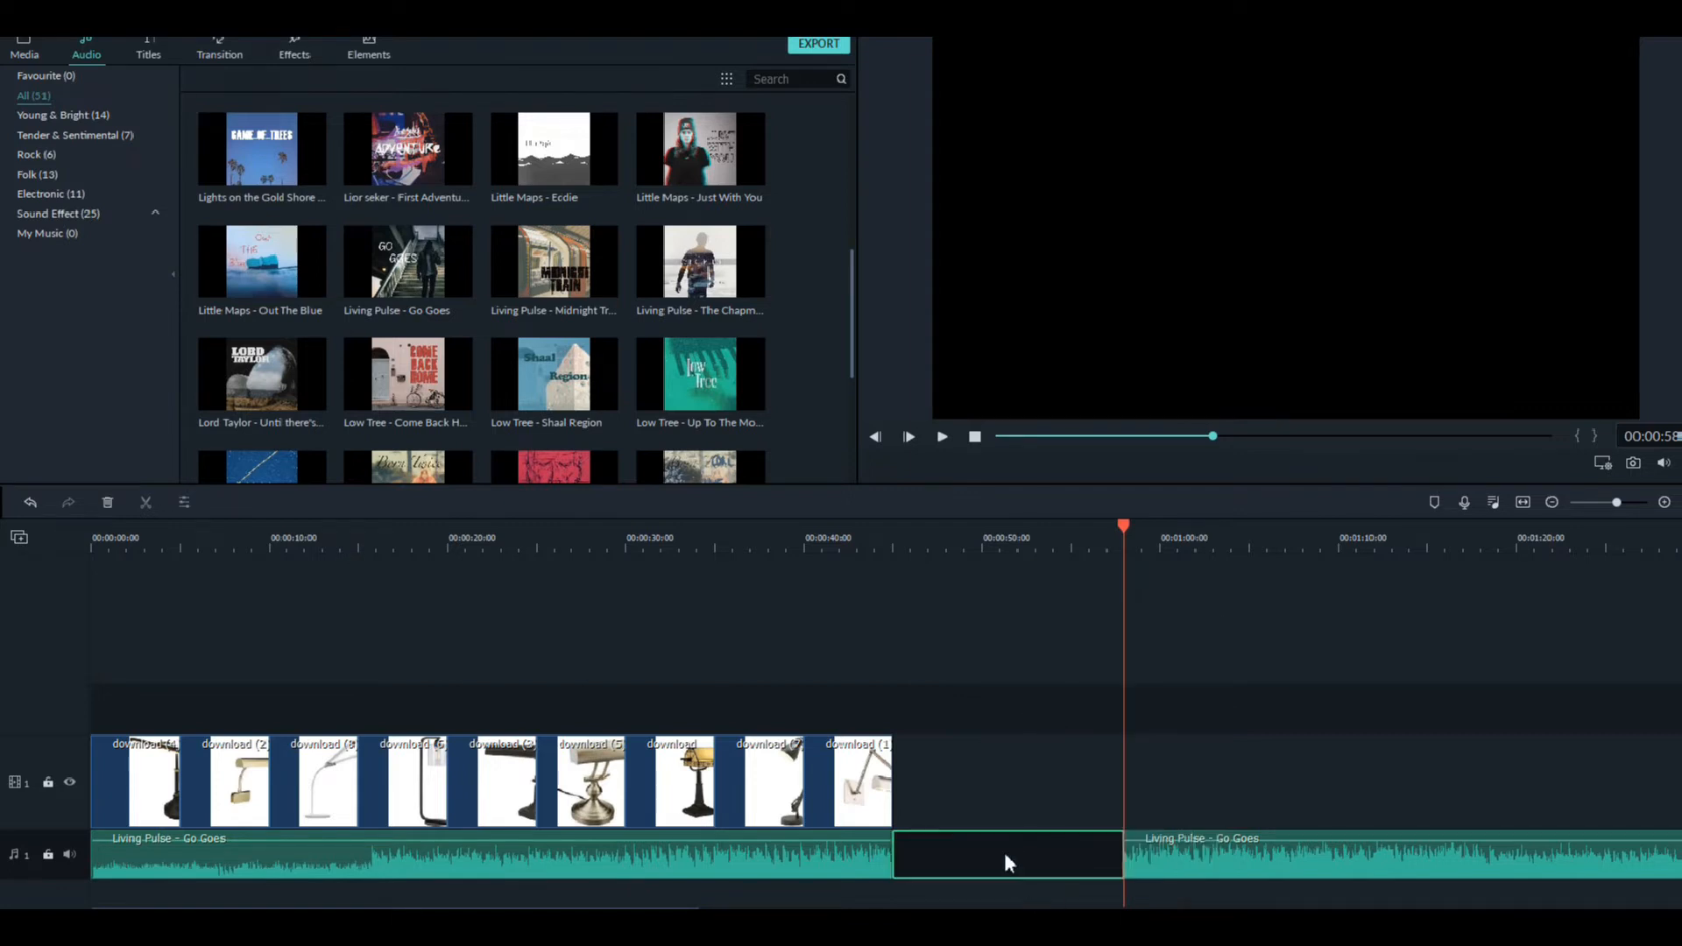
right_click(999, 856)
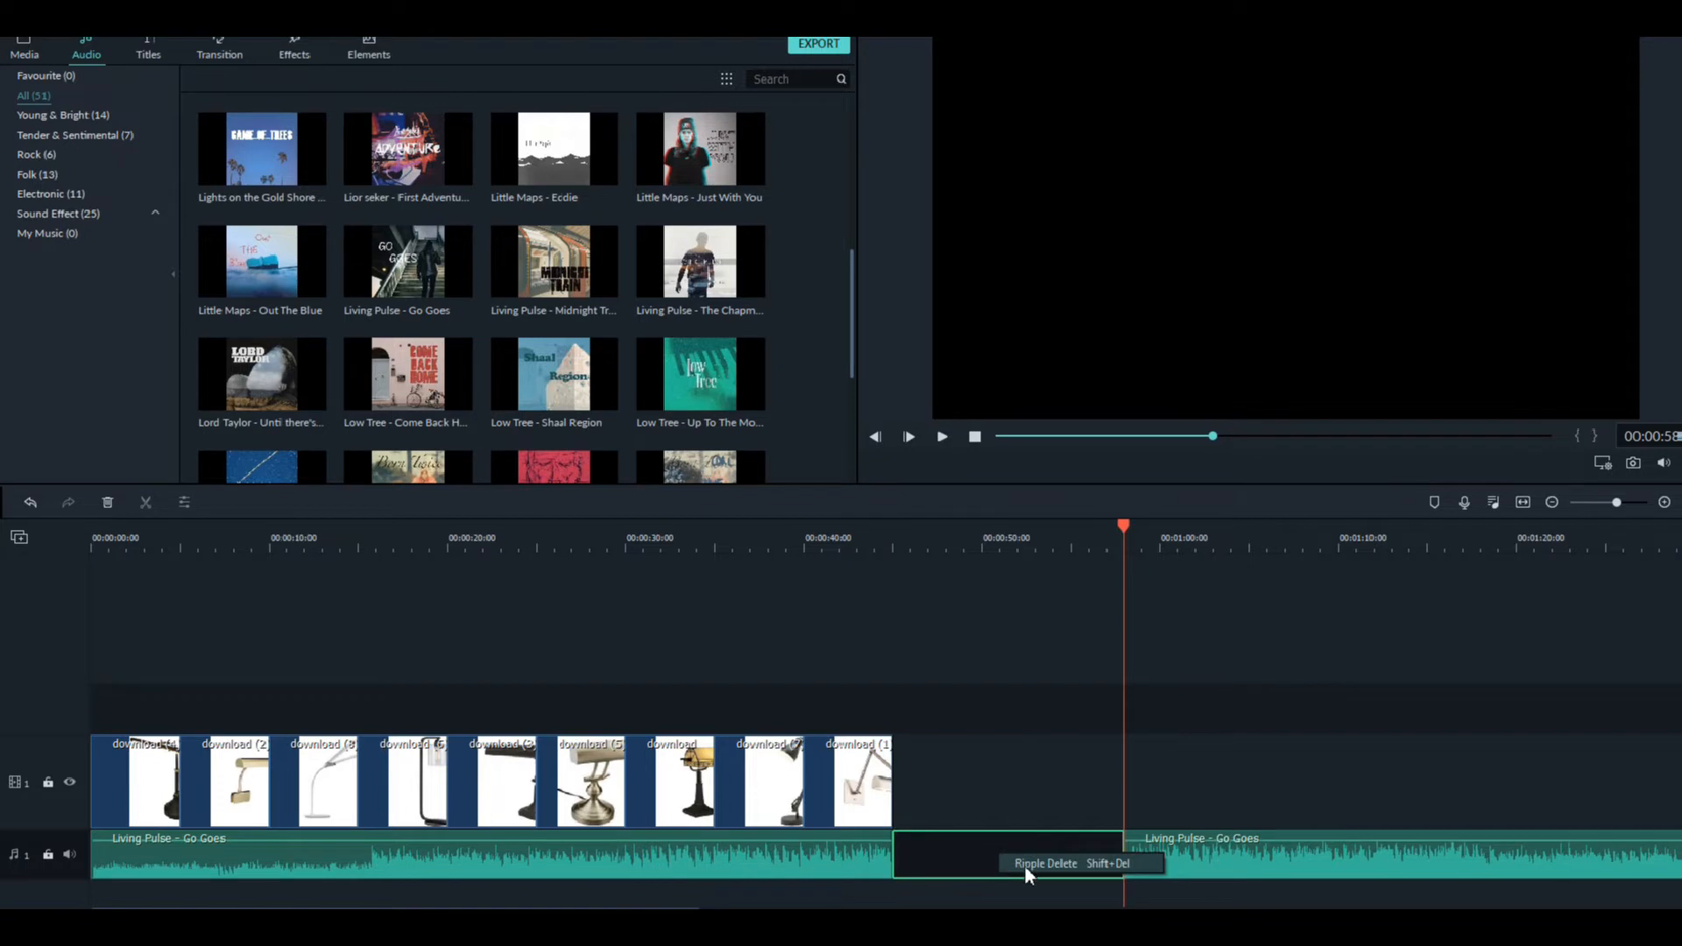
click(1025, 865)
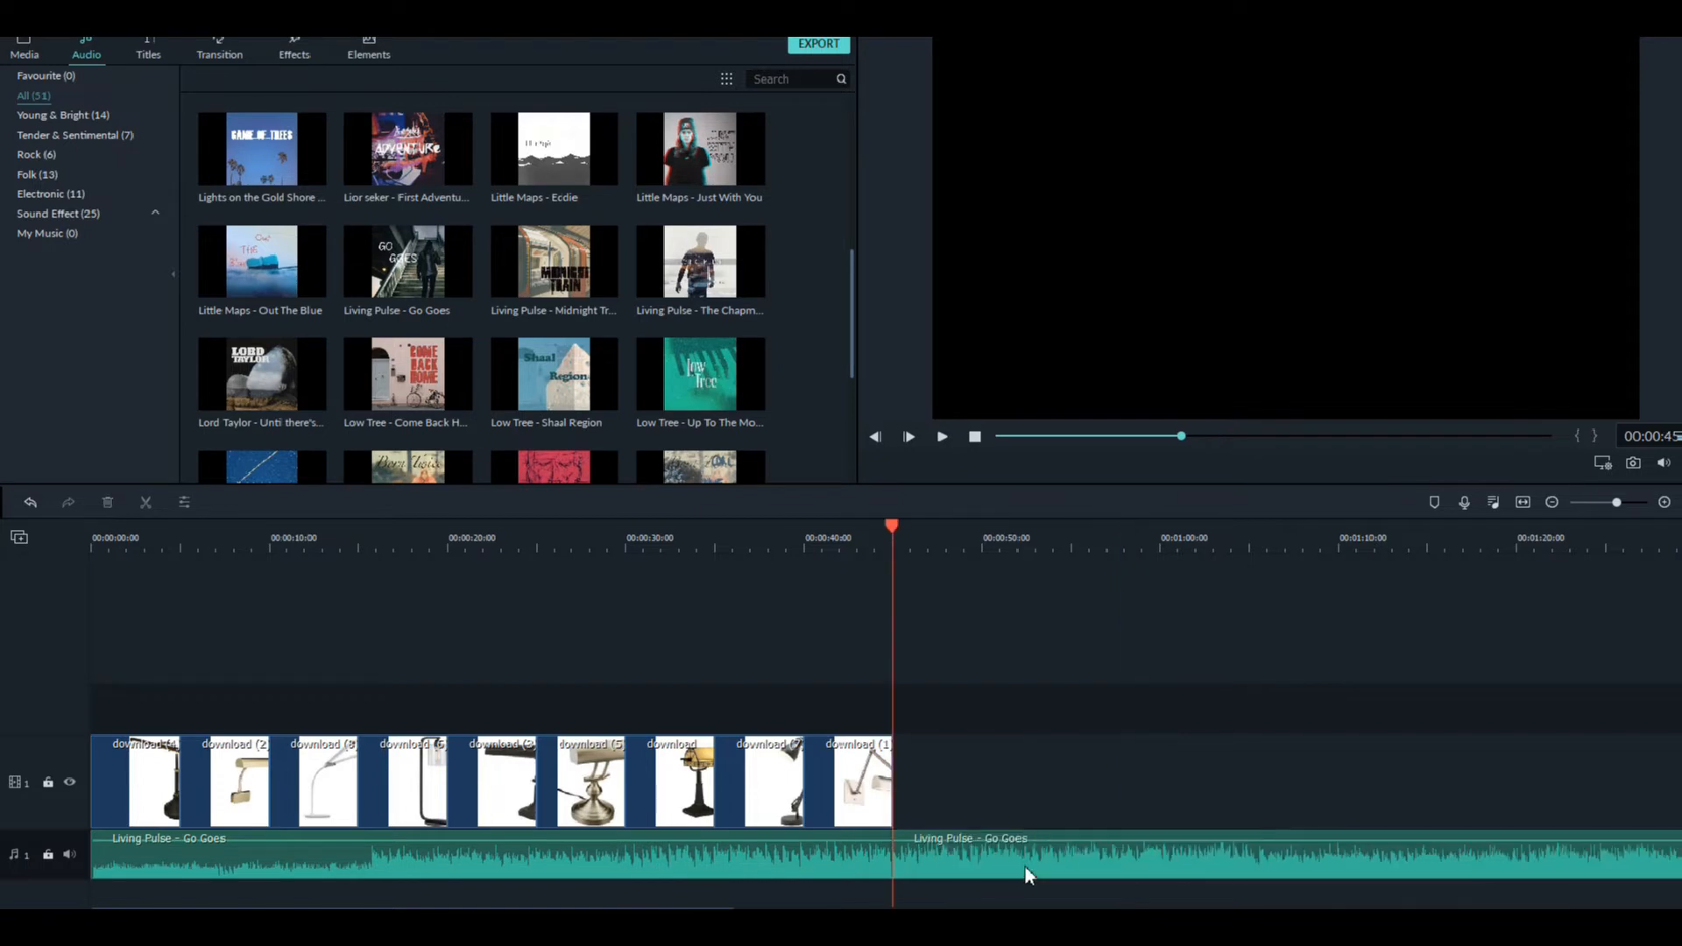
- Ripple-delete the leftover music that extends past the last lamp image
right_click(937, 859)
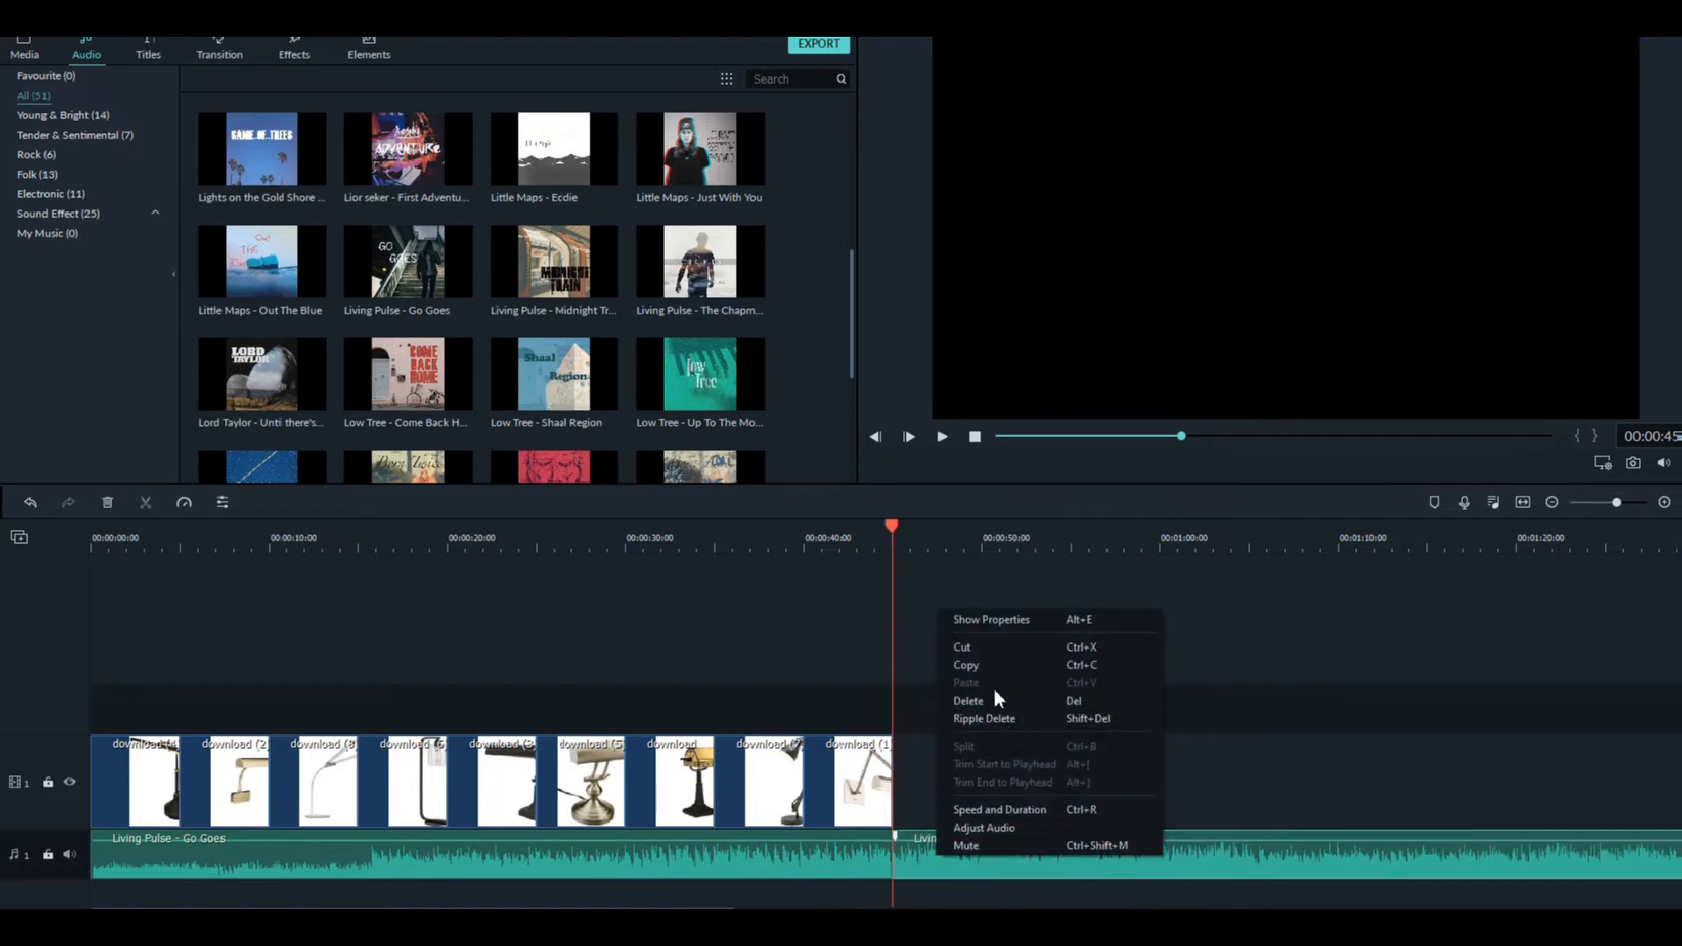
click(1216, 855)
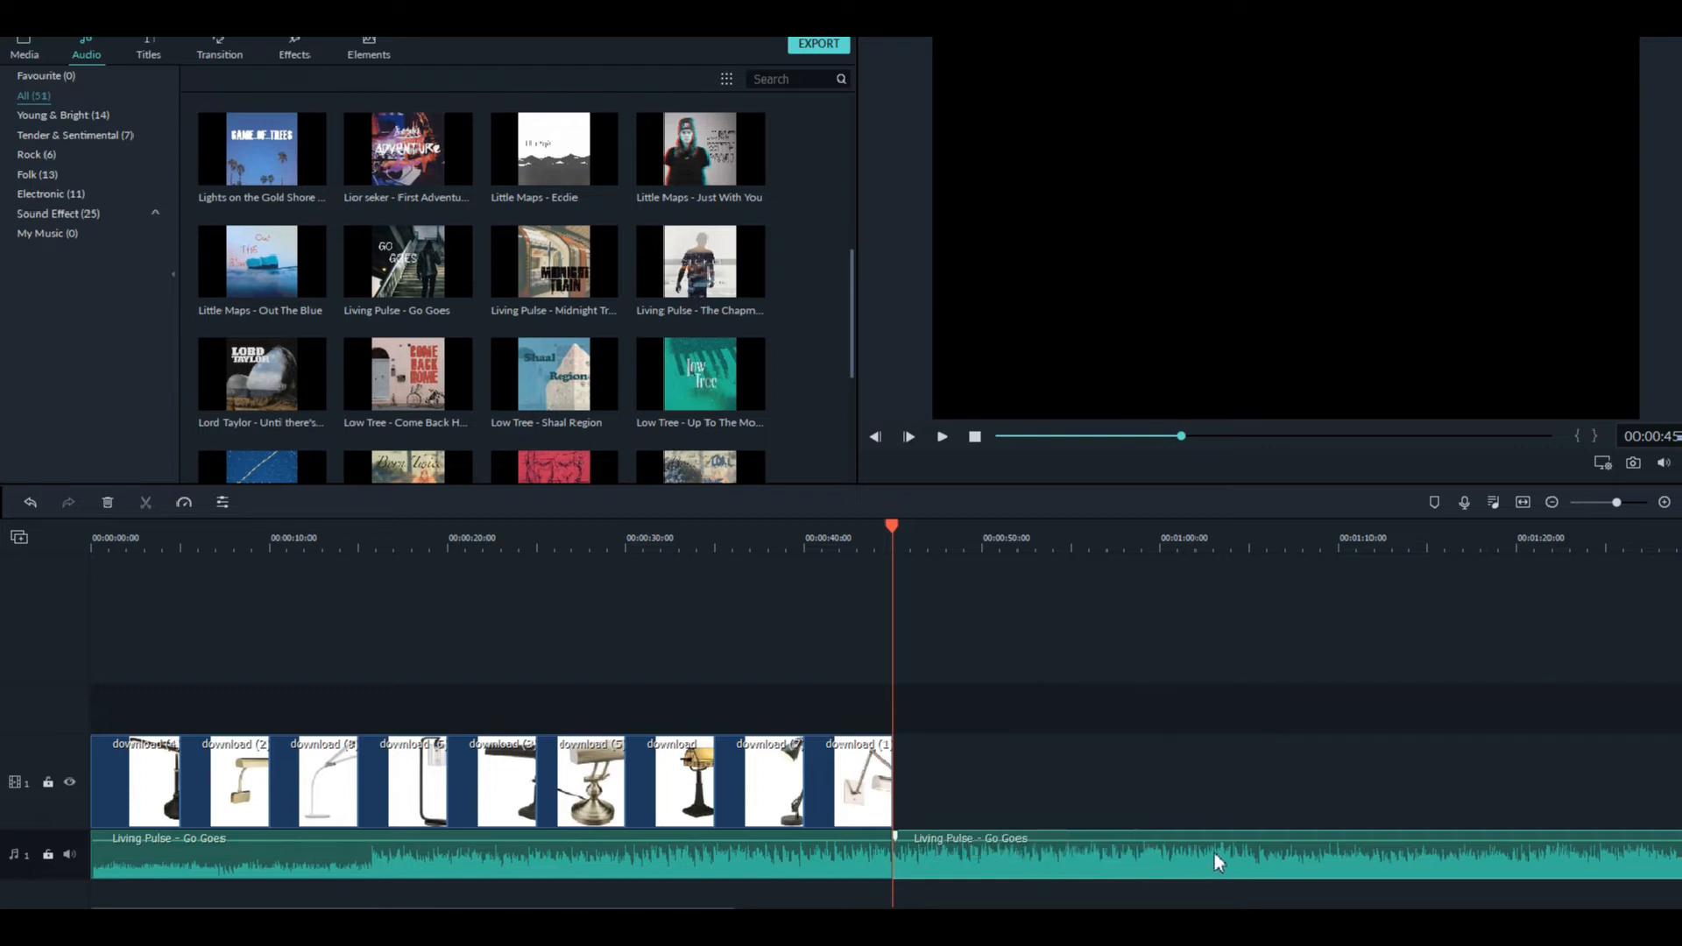
right_click(1029, 861)
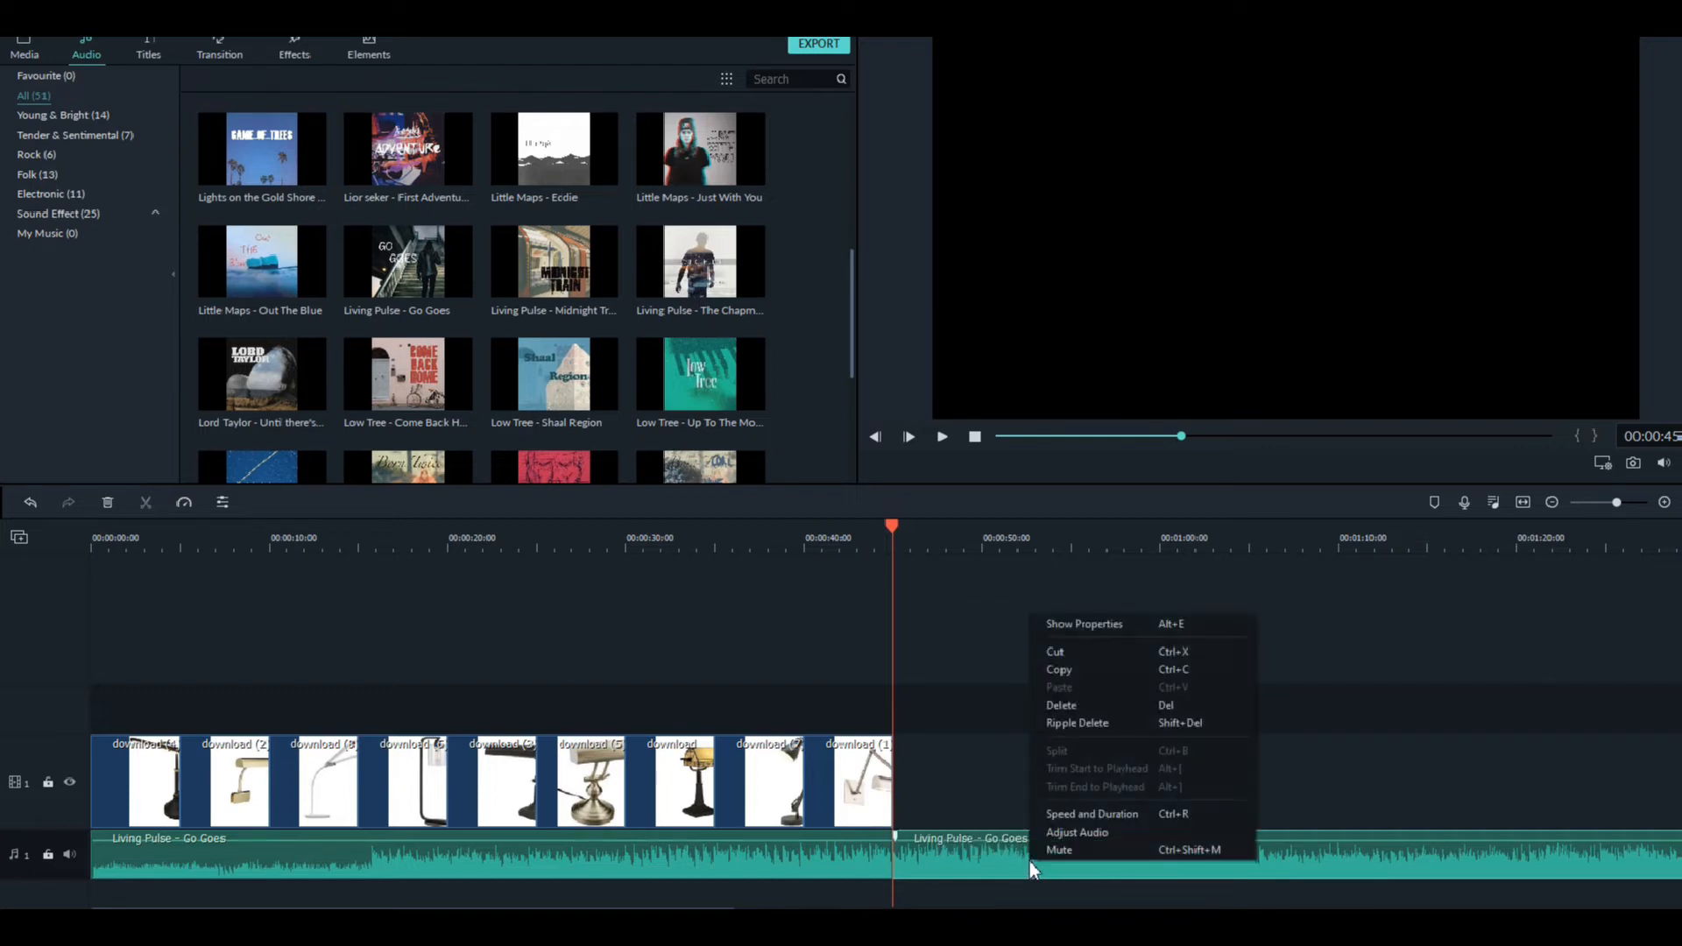
click(1086, 723)
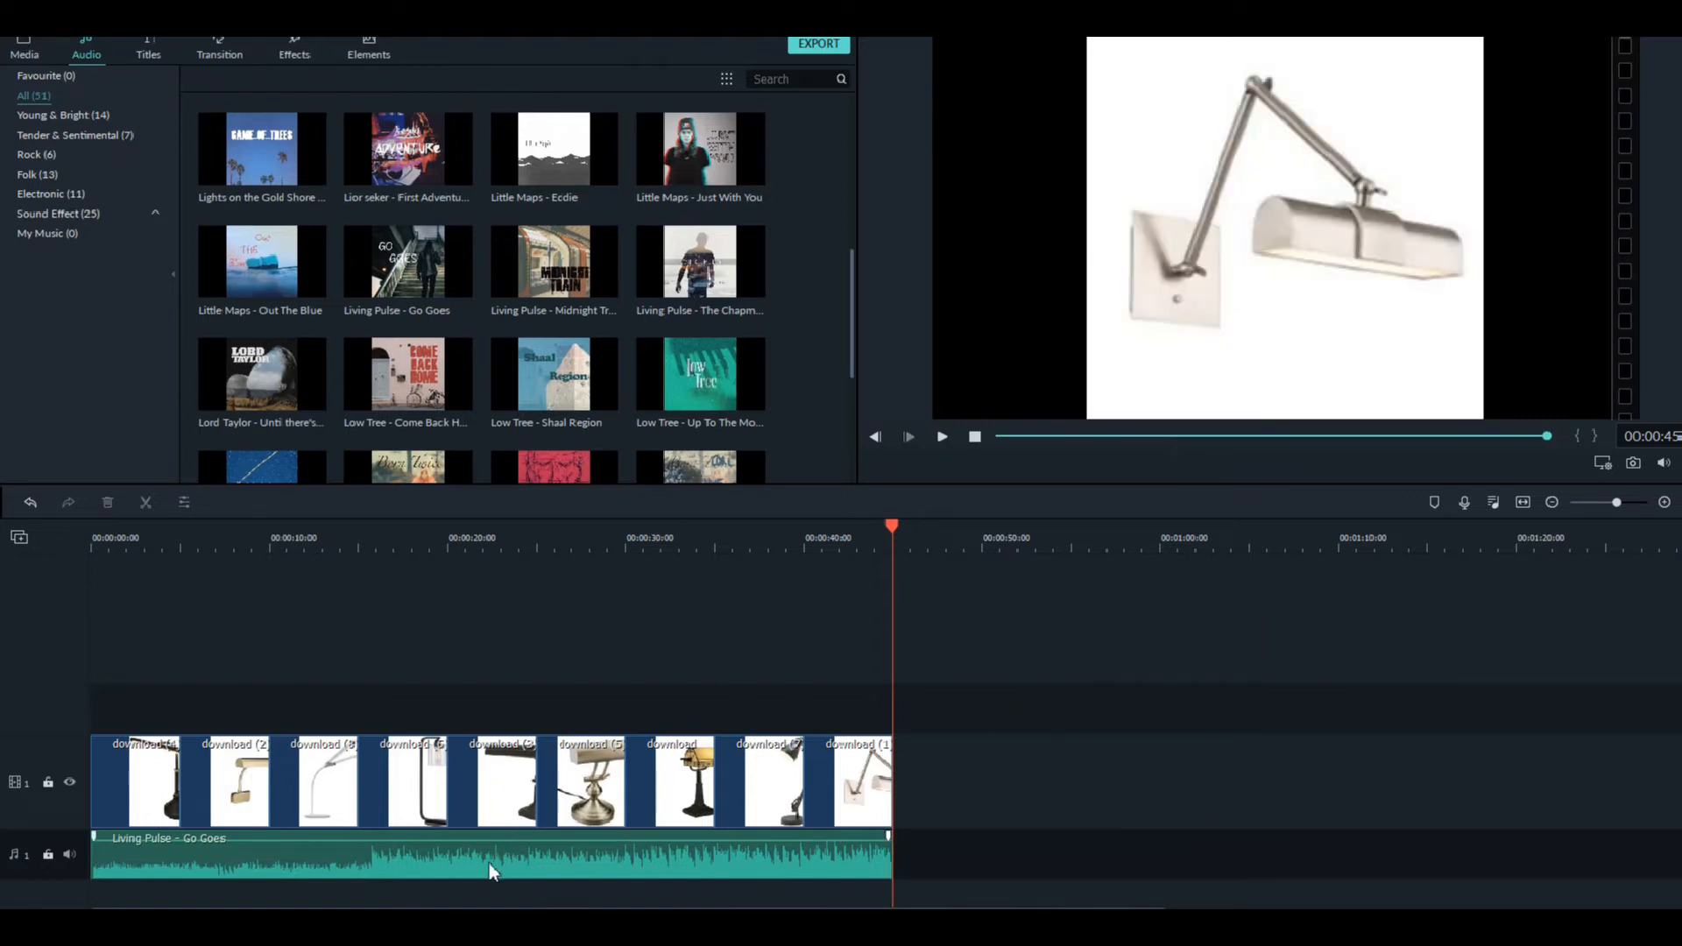
- Lower the music clip's volume to -16.07 dB and enable background noise removal
click(422, 547)
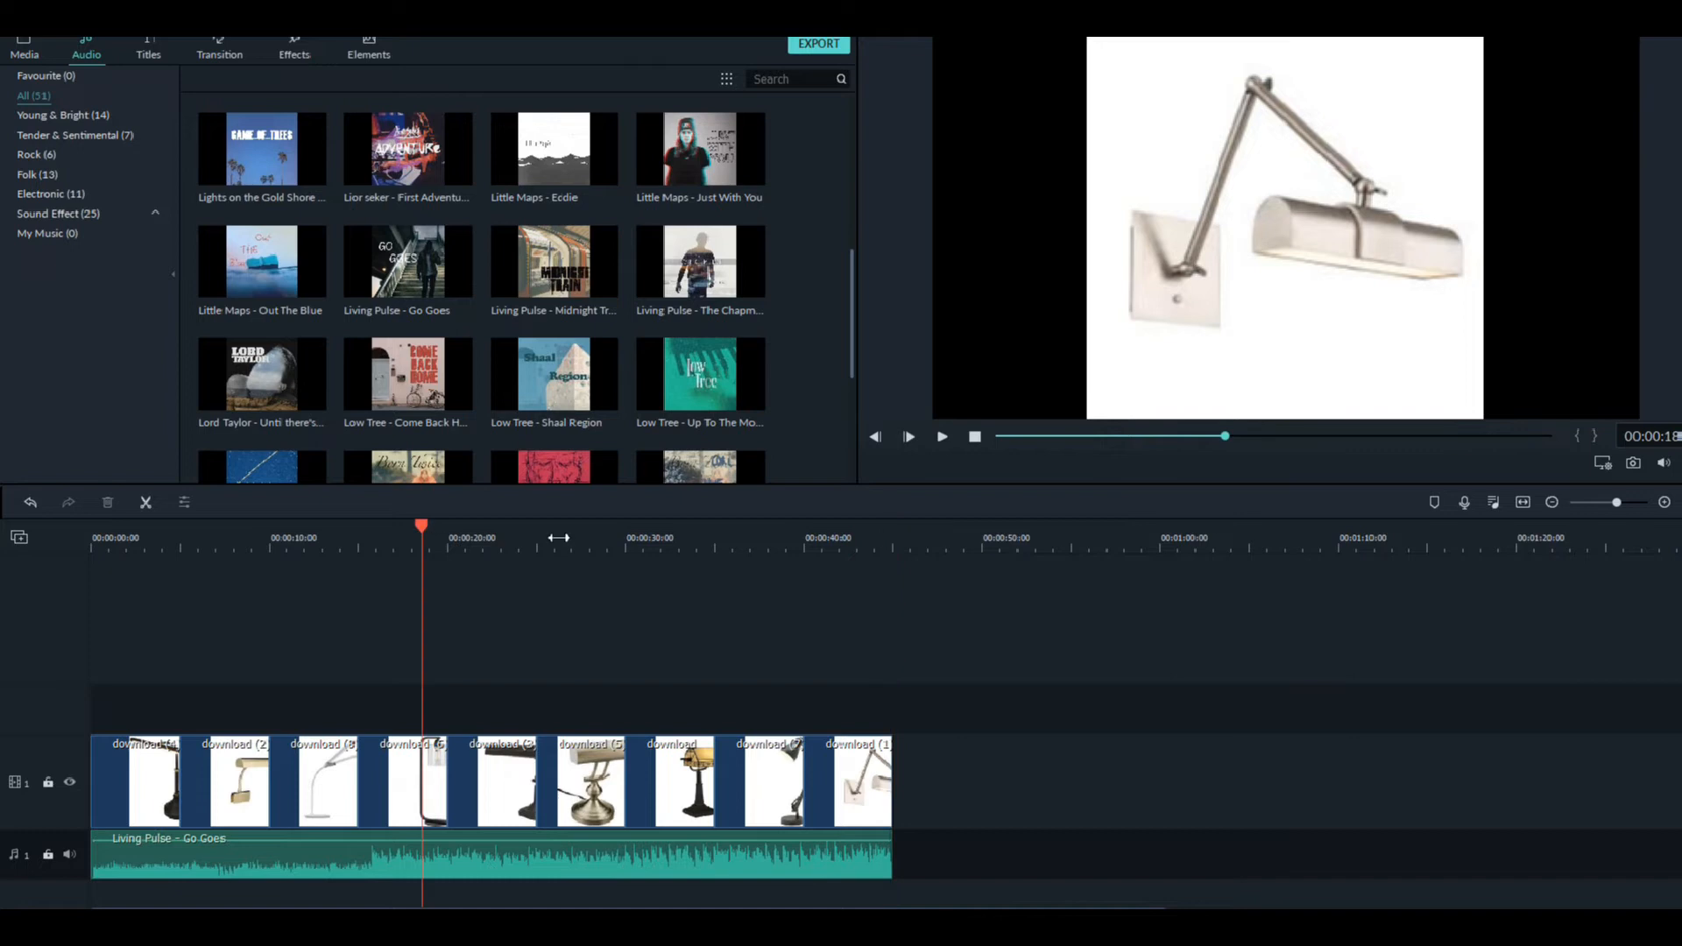
click(941, 438)
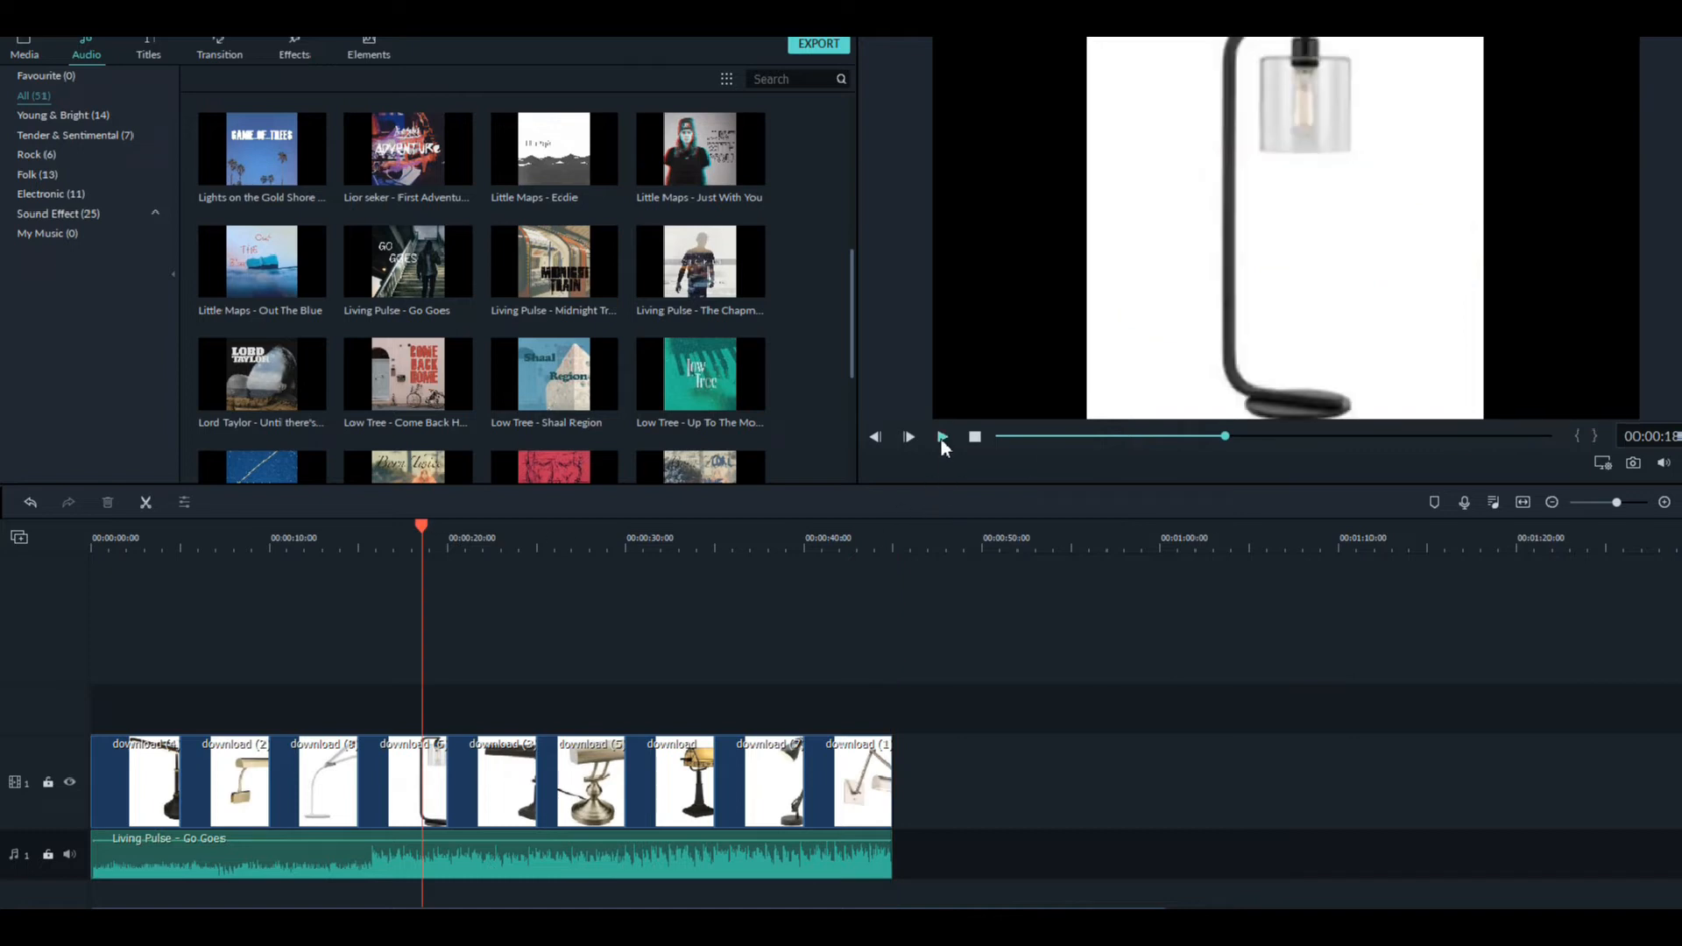
click(586, 854)
right_click(550, 864)
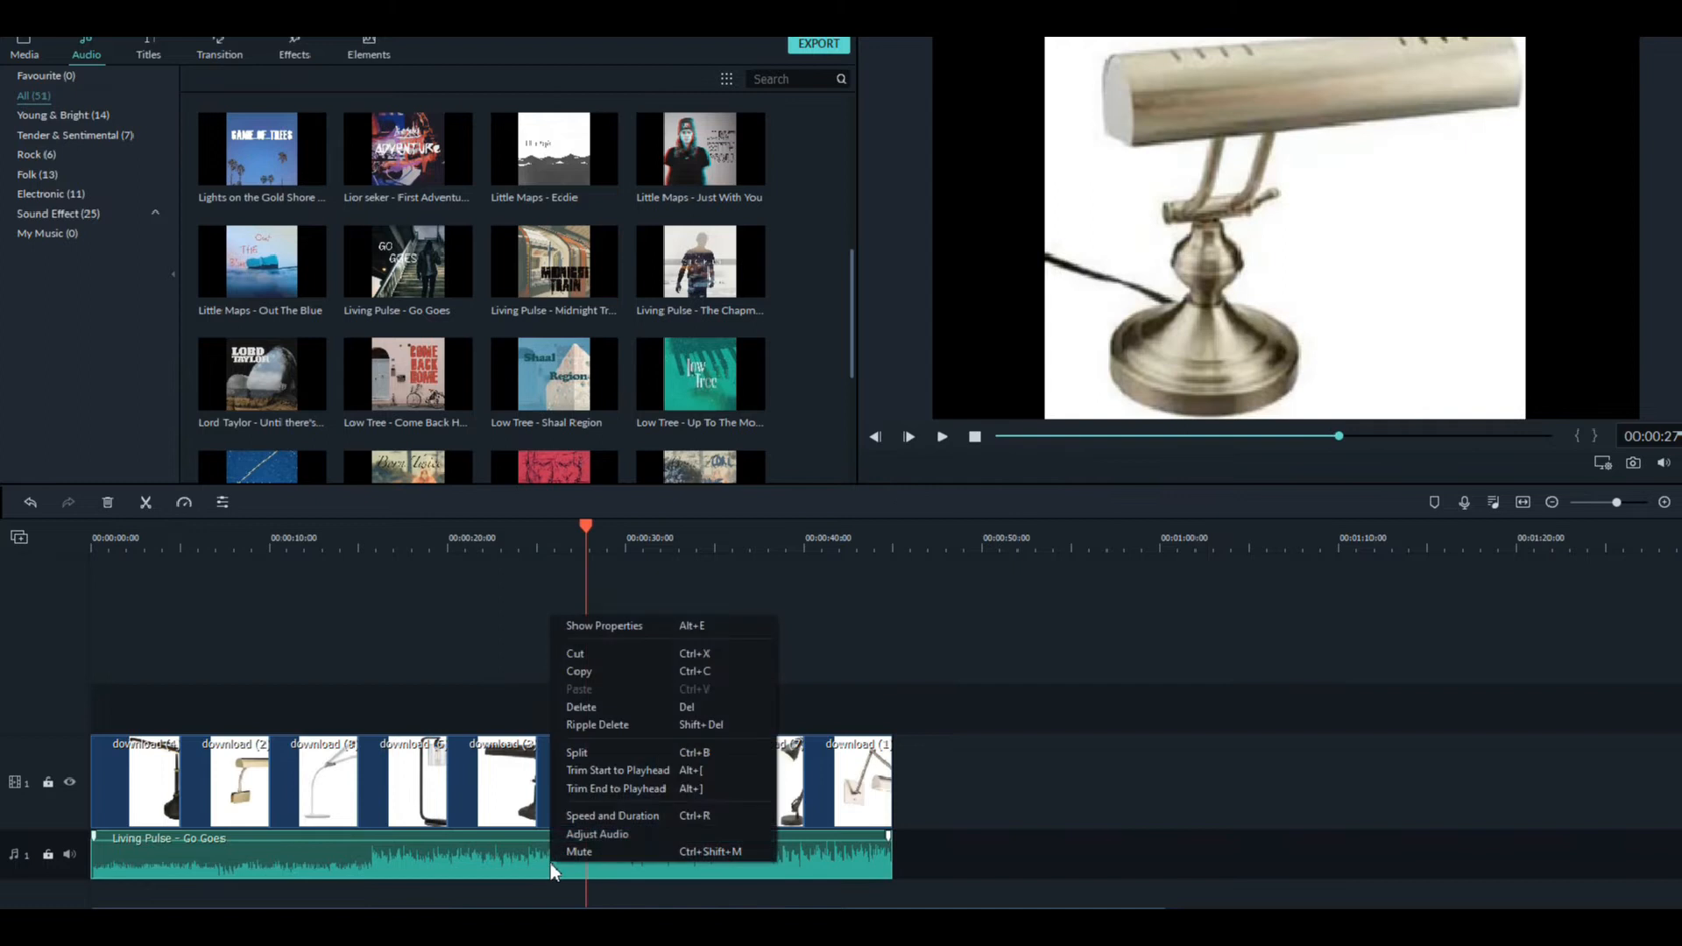
click(597, 834)
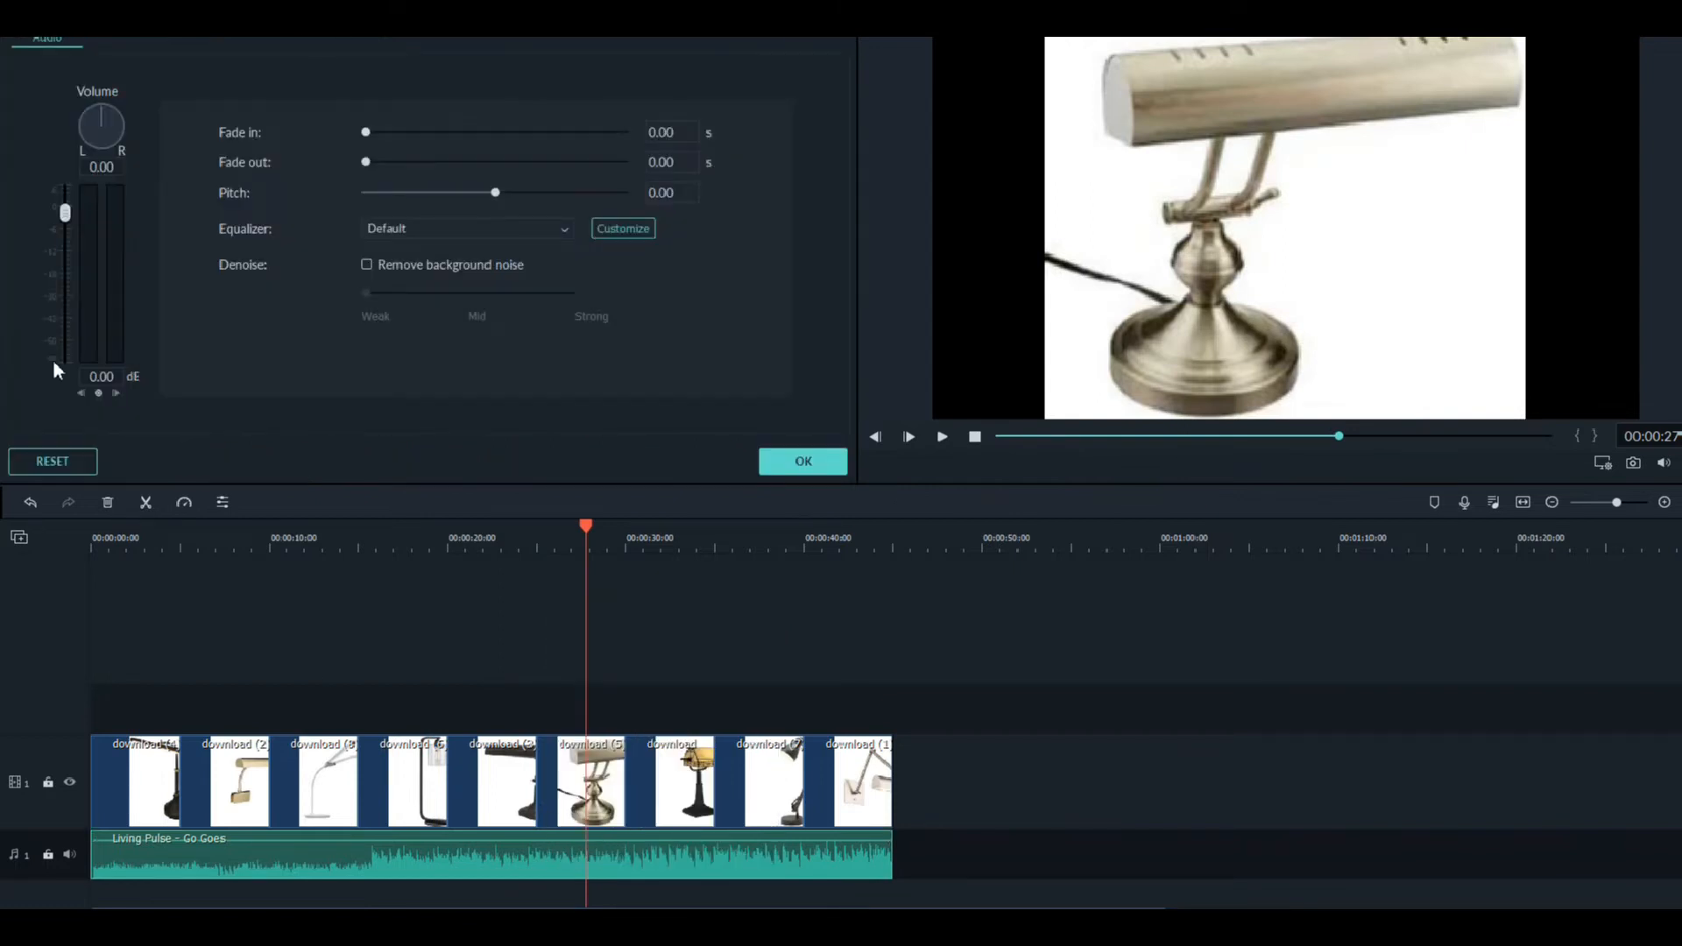
drag(69, 207, 71, 268)
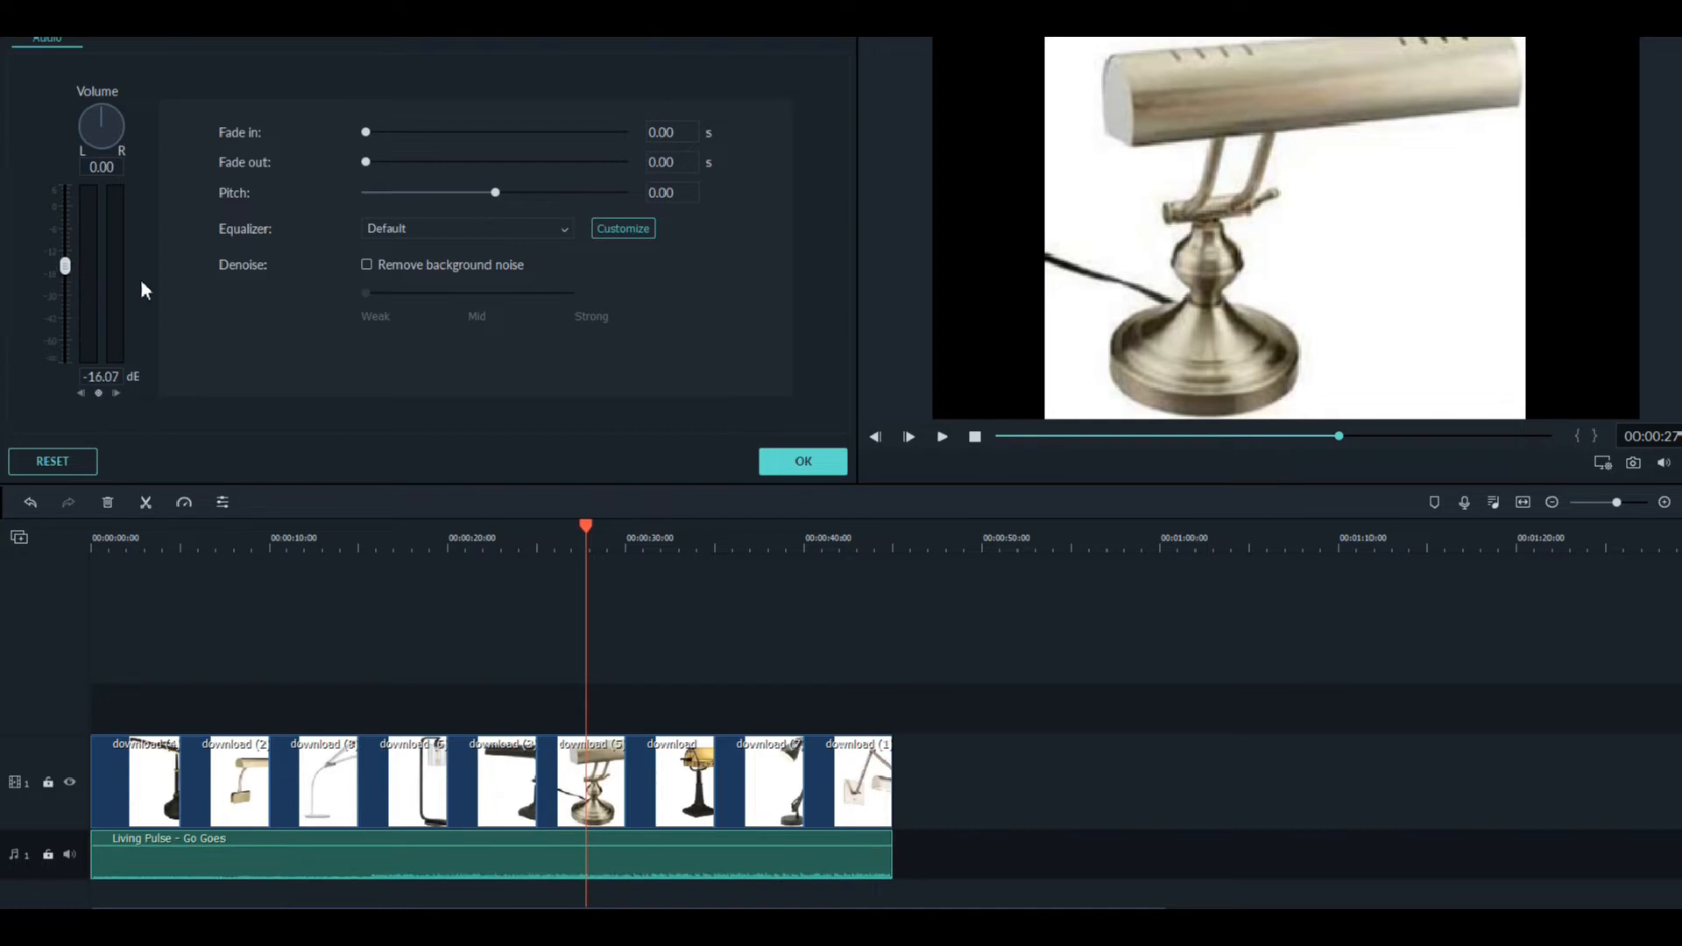
click(400, 264)
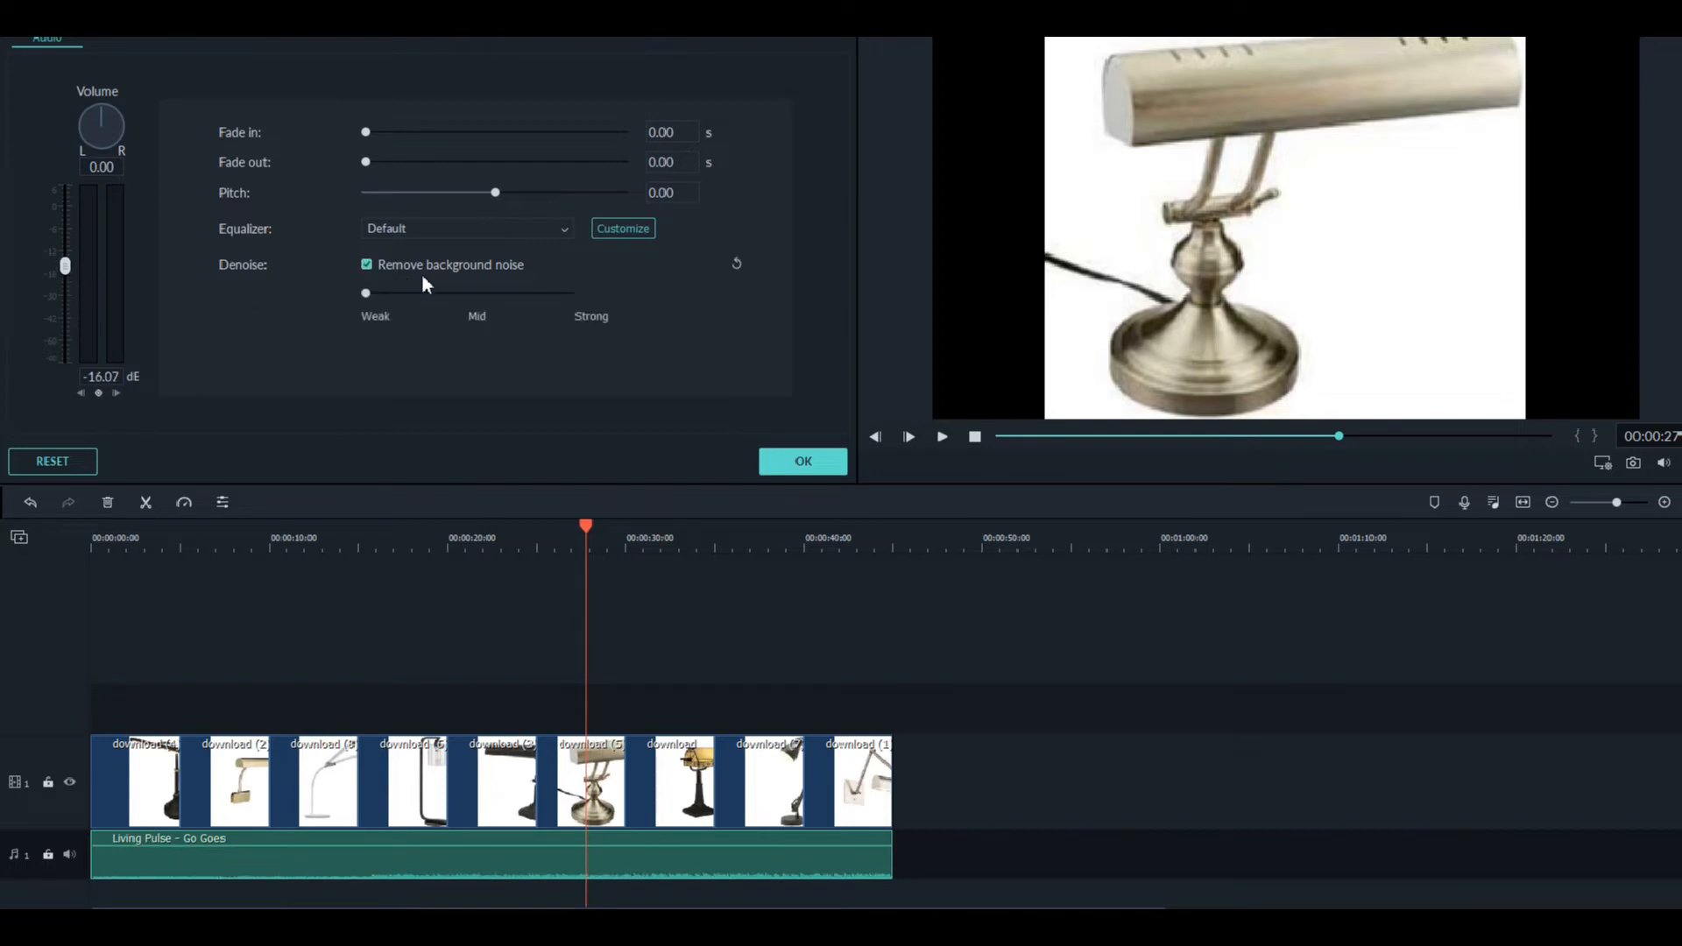
click(799, 465)
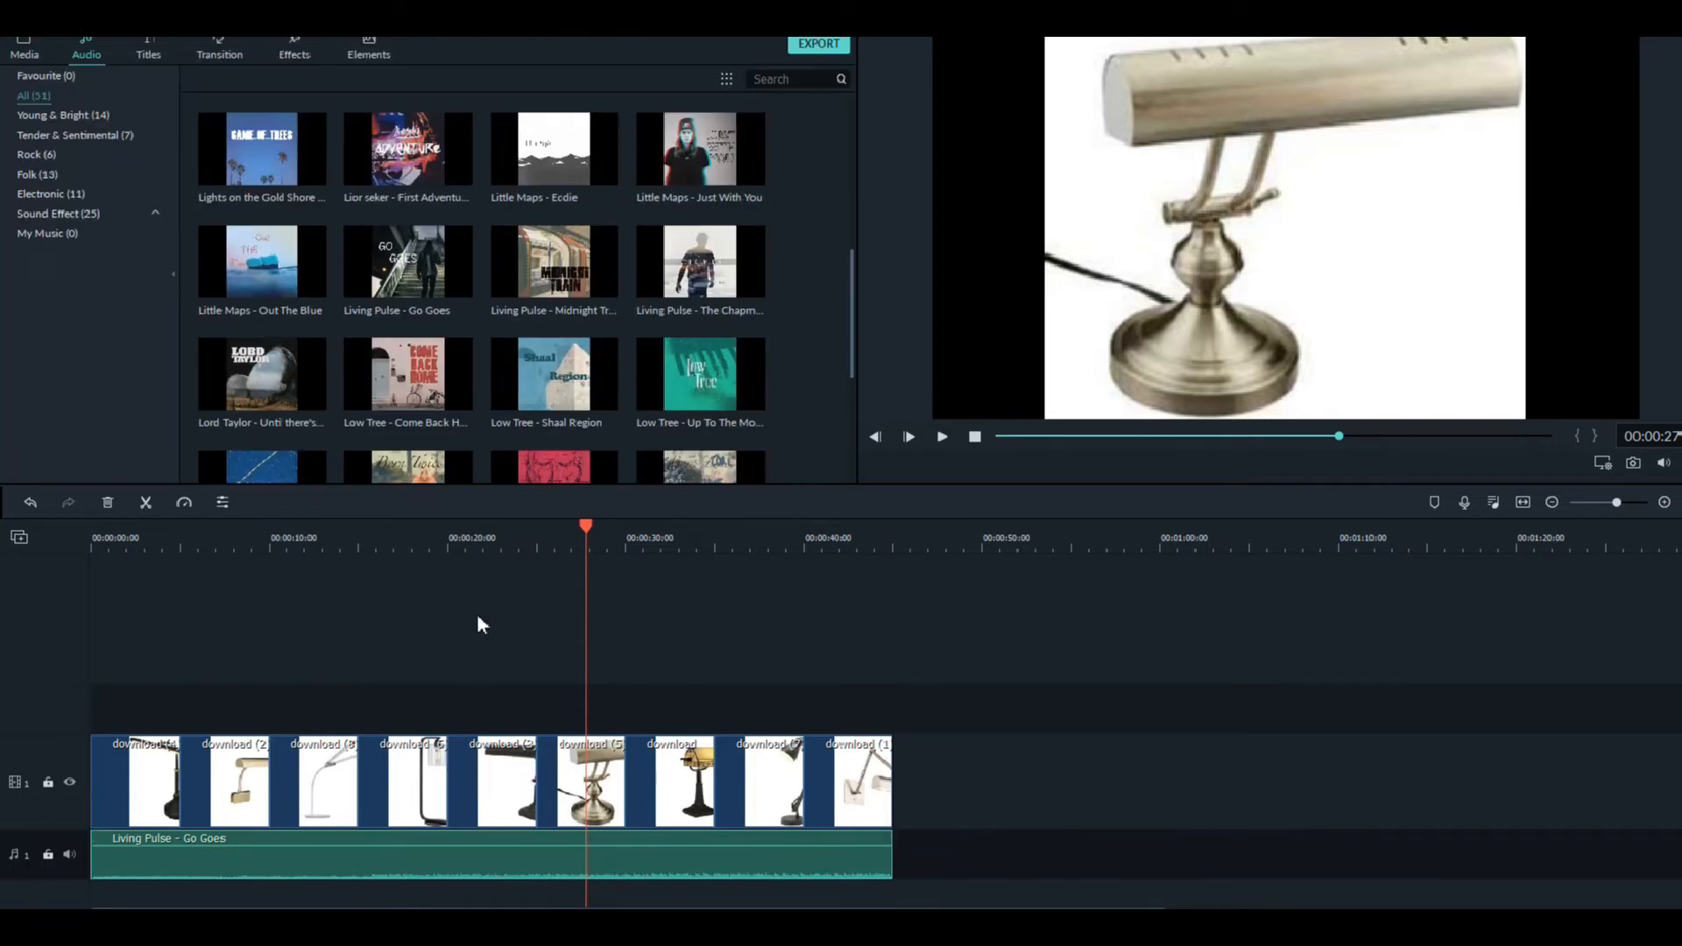
- Play back the softened music and place the Credit 5 title above the images at the 30-second mark
click(941, 436)
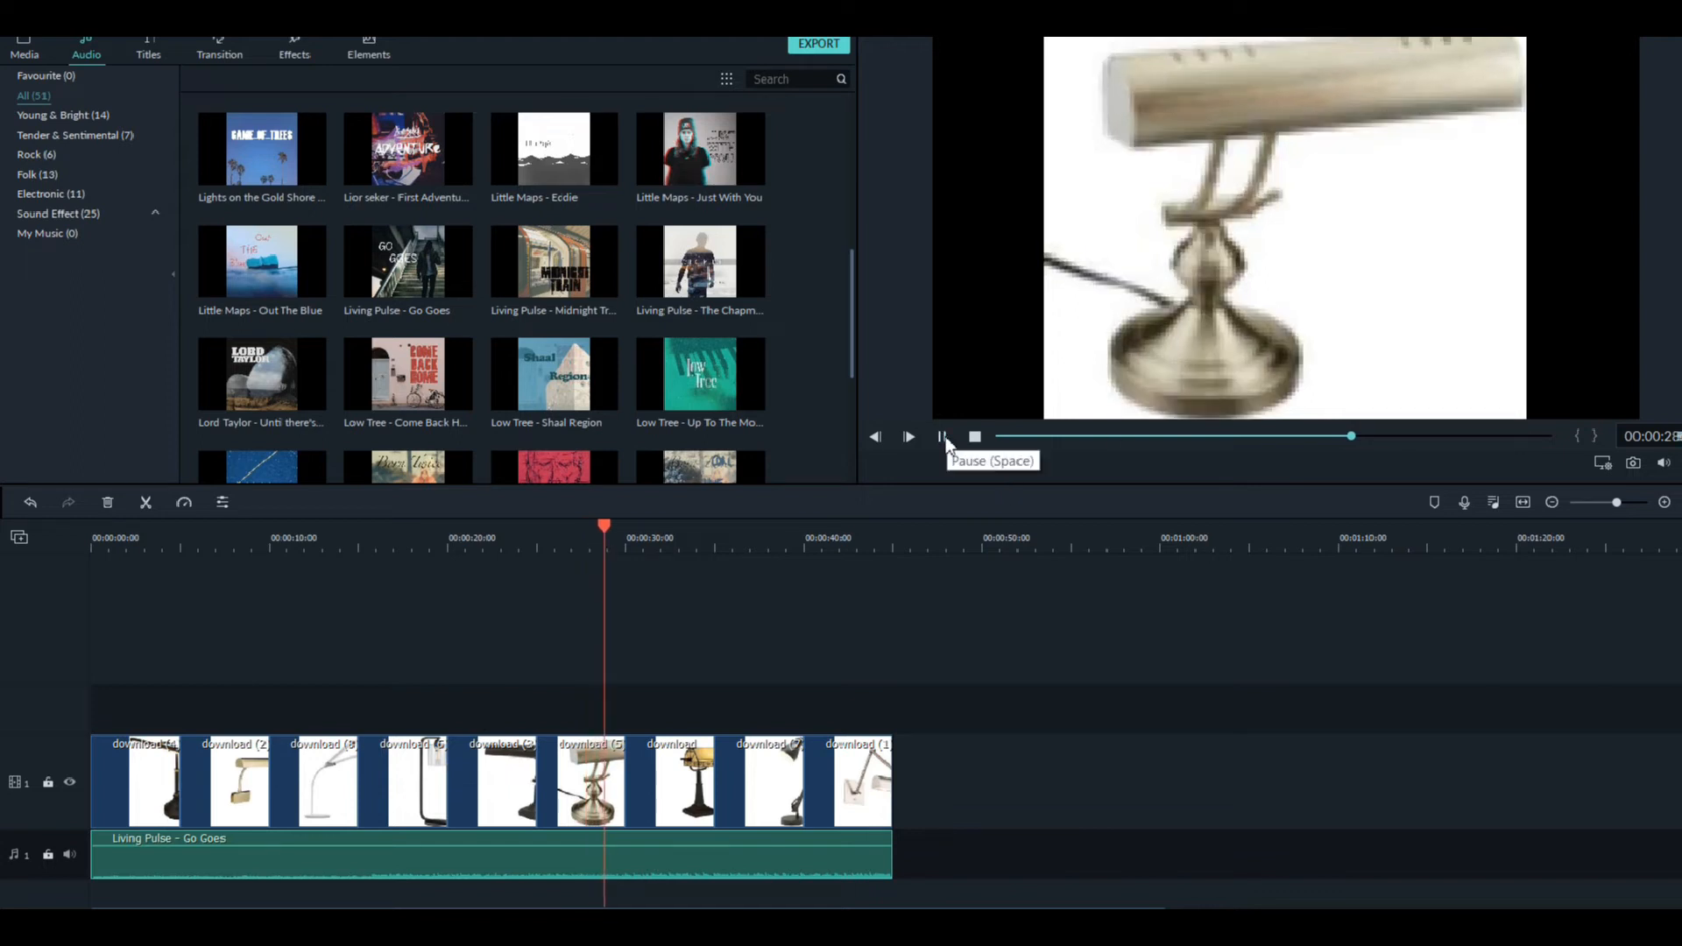
click(943, 437)
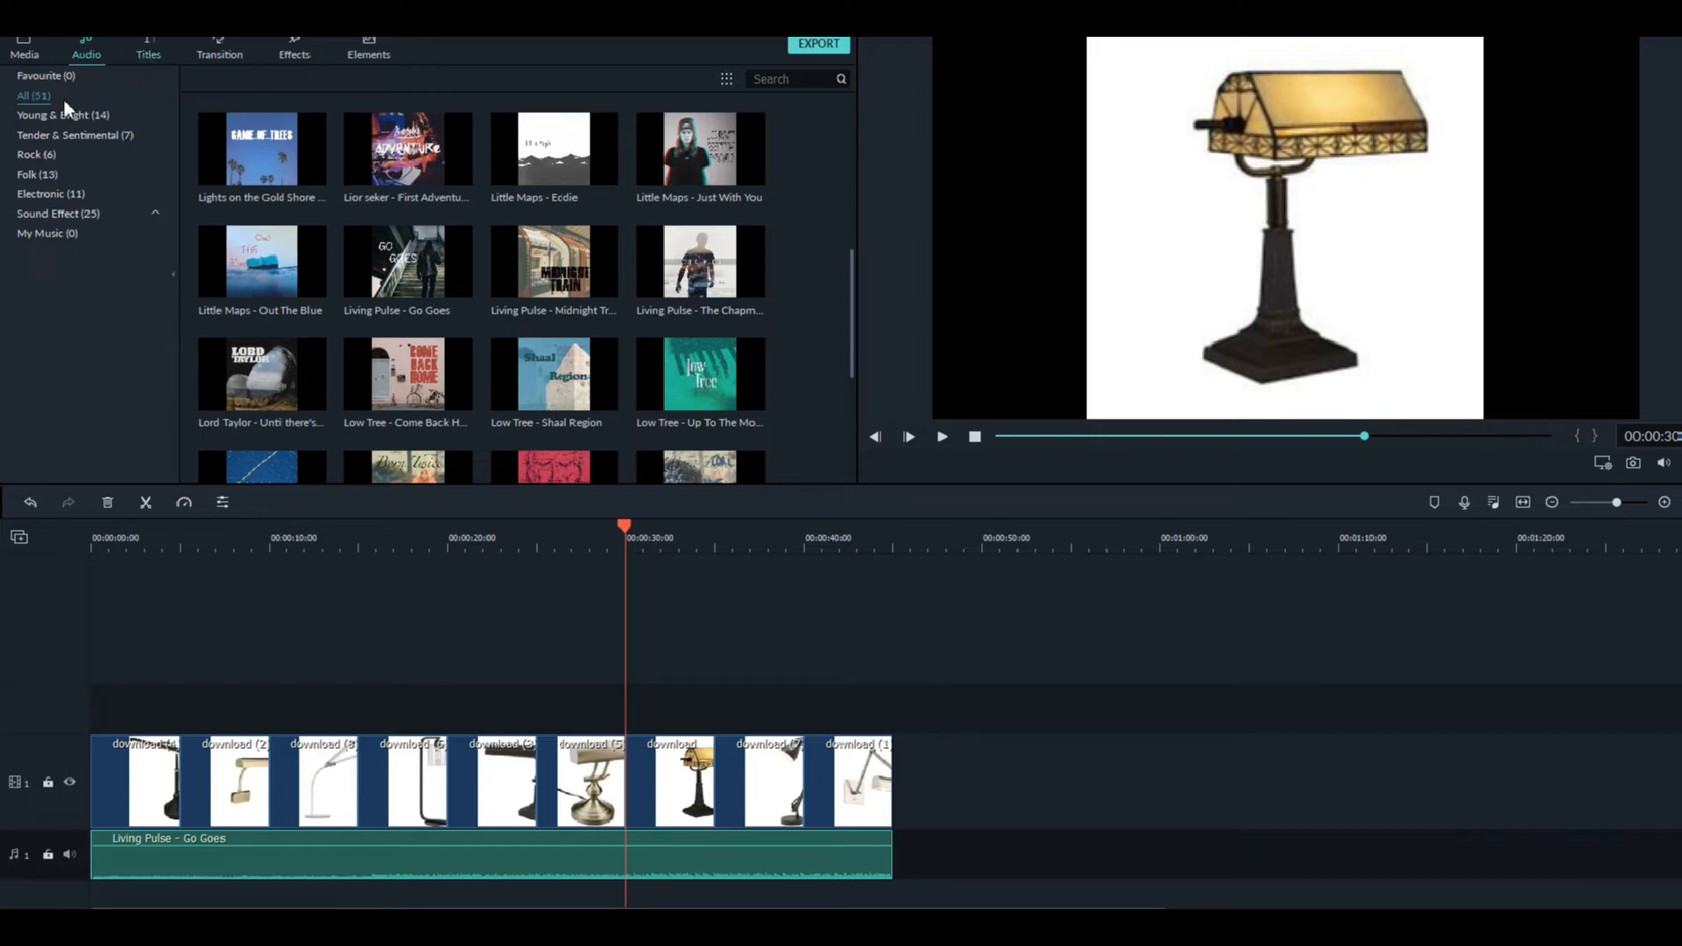
click(148, 51)
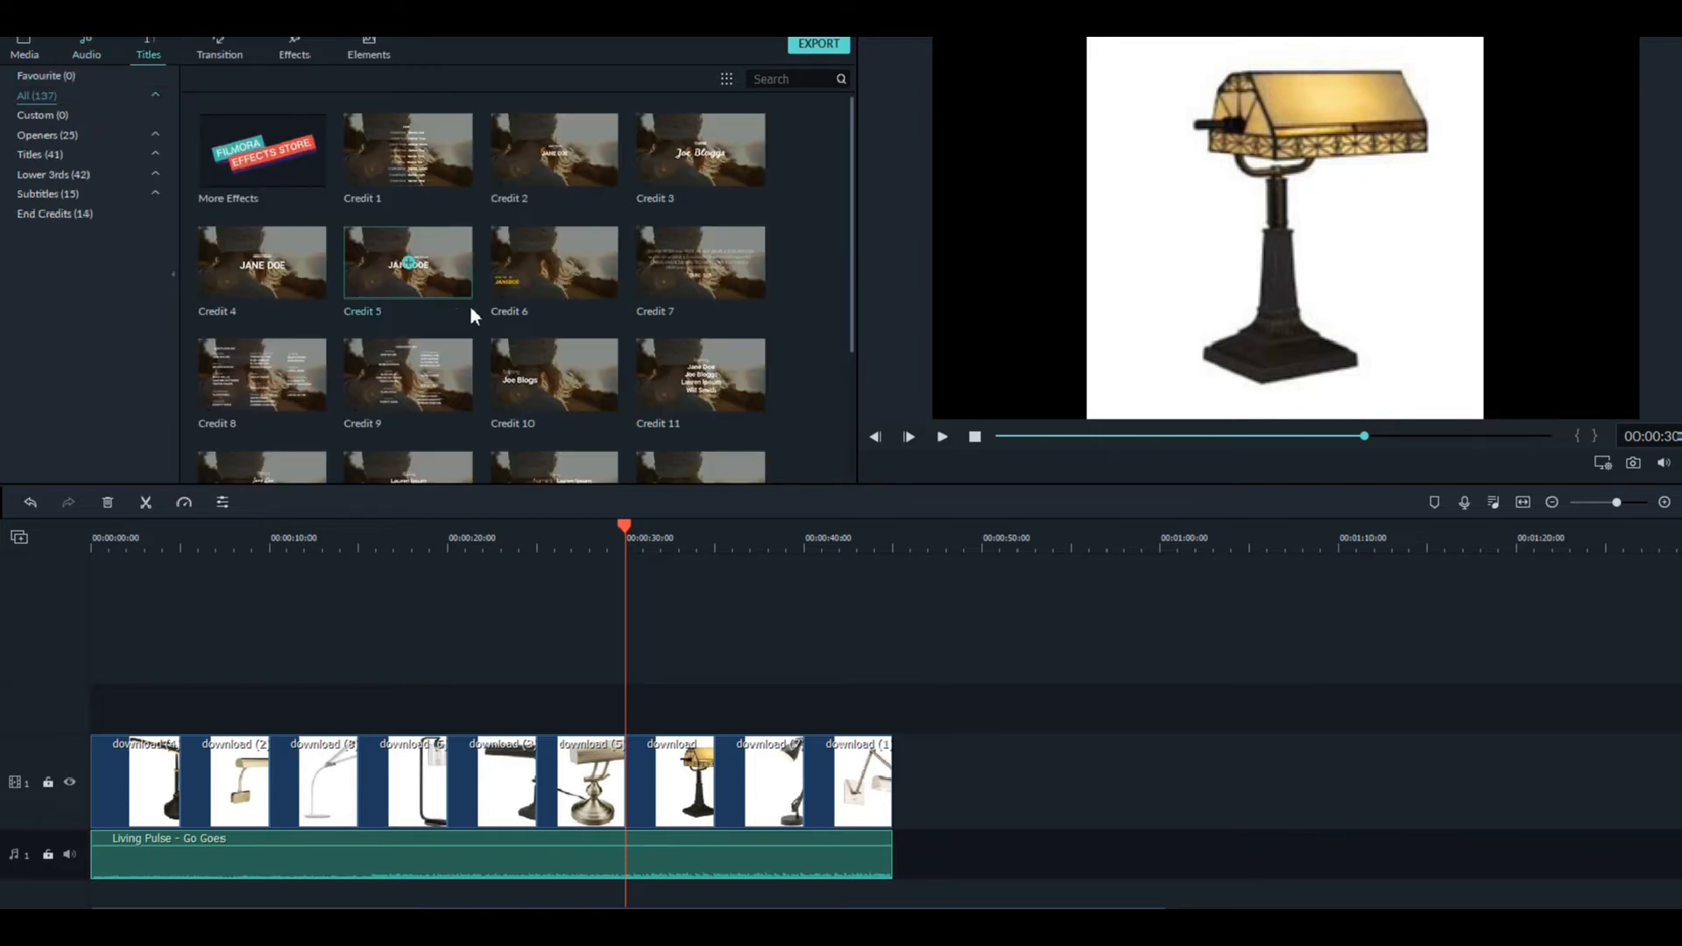
click(409, 263)
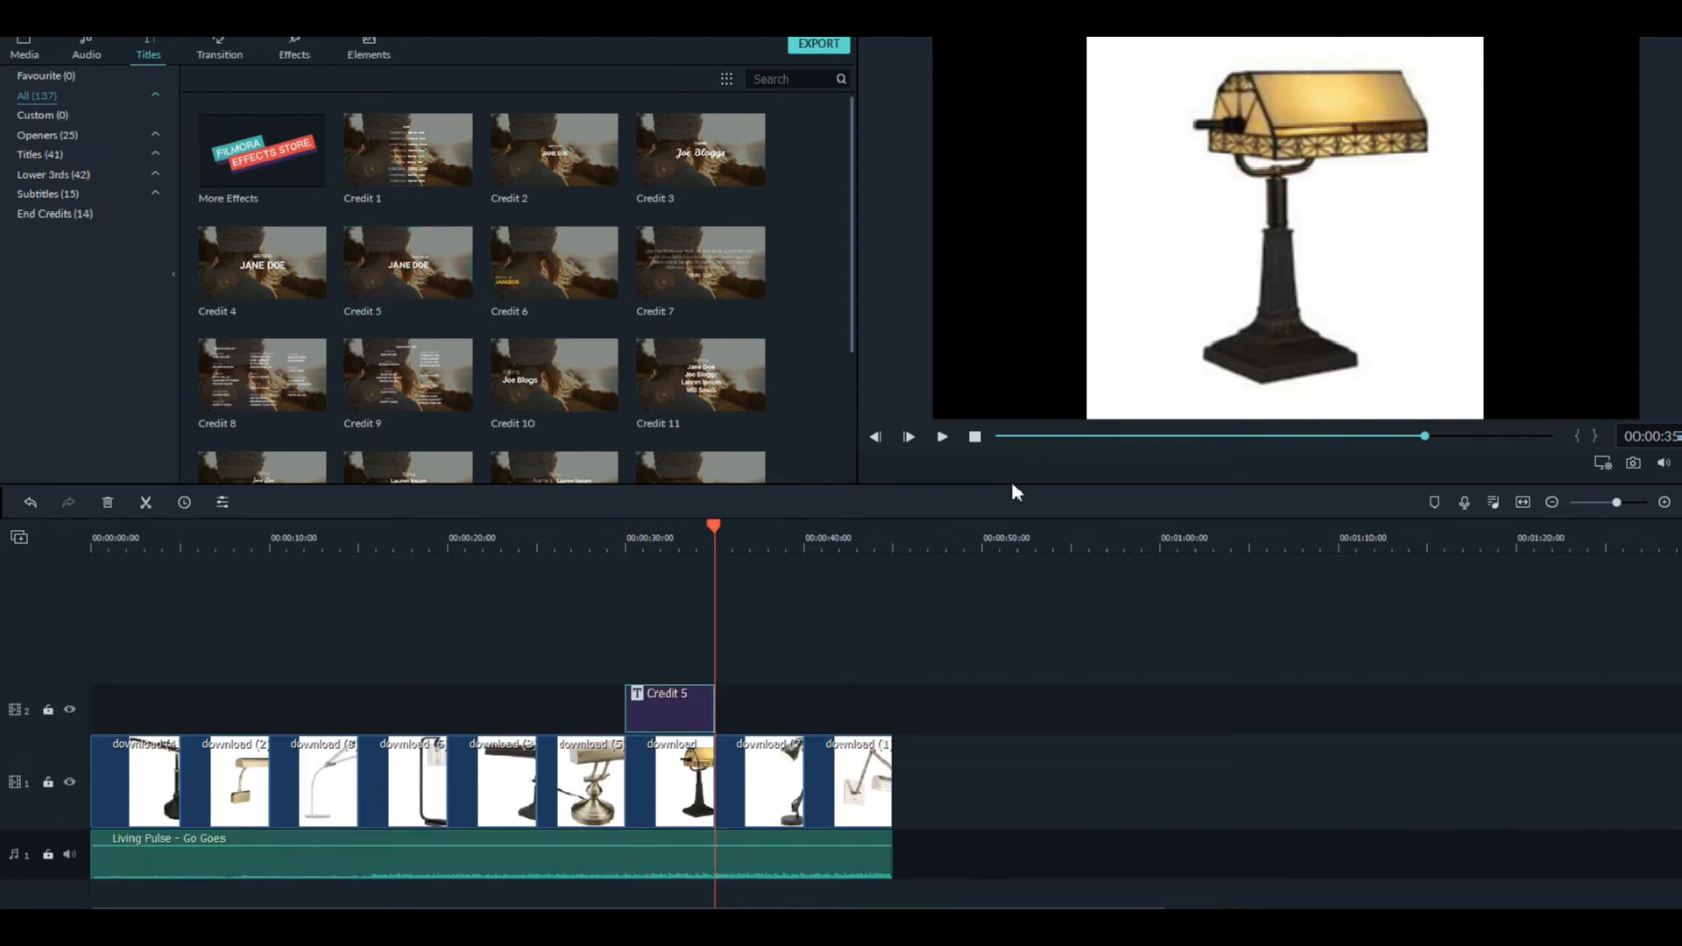
click(652, 531)
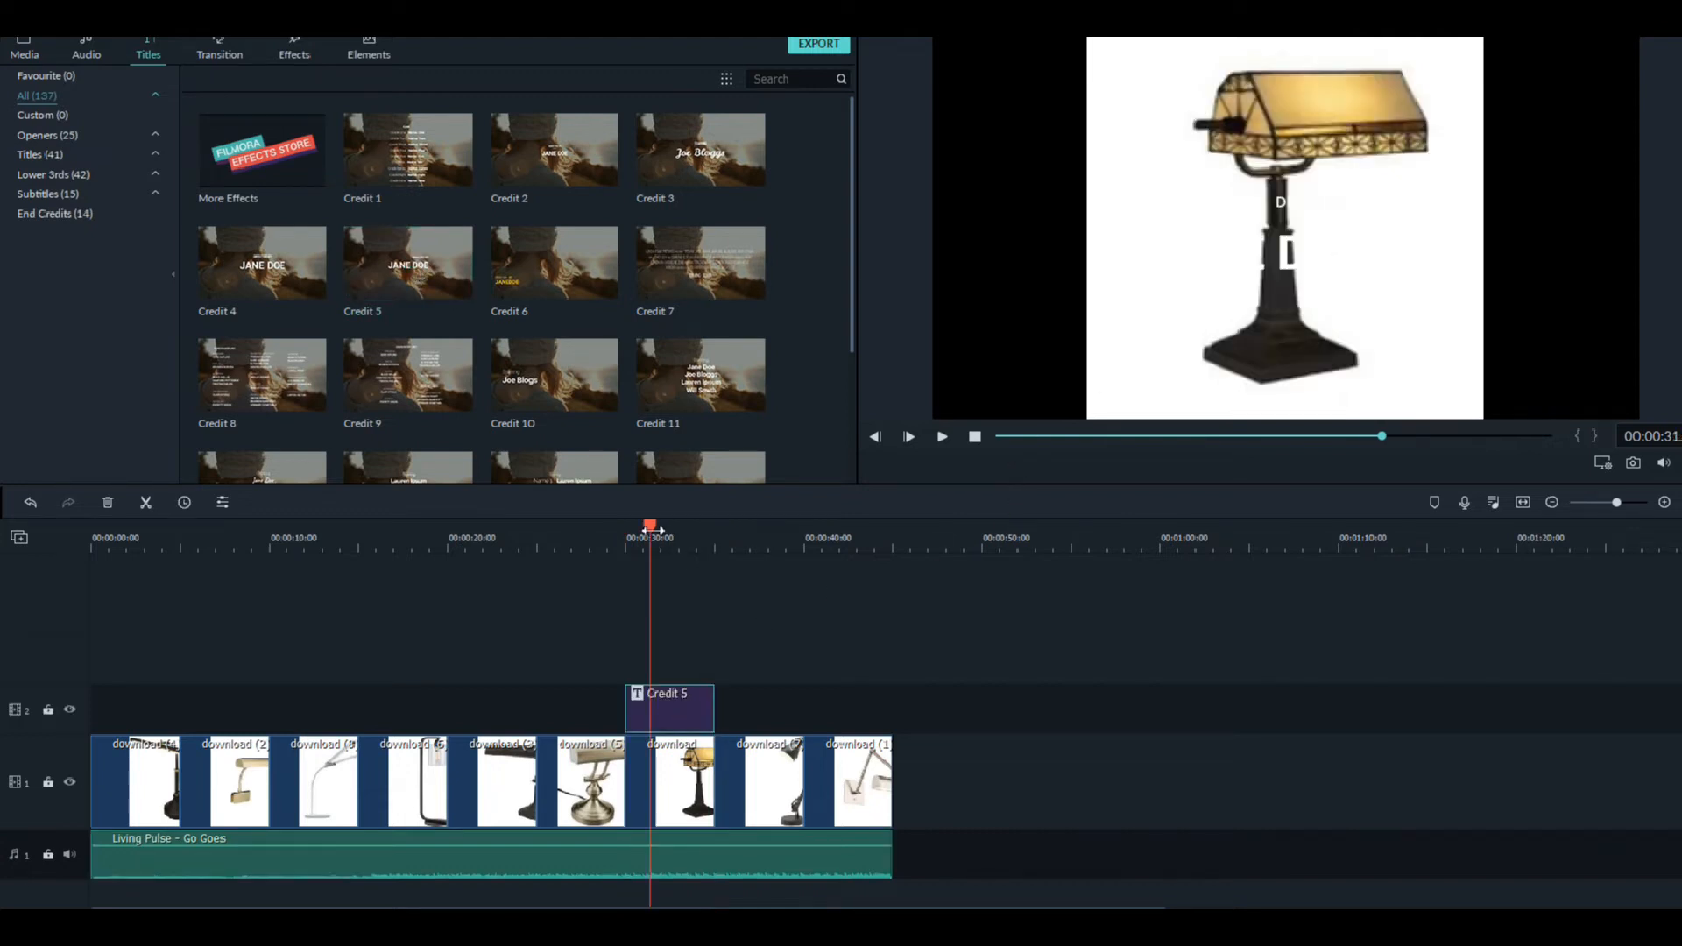
- Recolour the Credit 5 title text dark red, replace that look with the Text style 8 preset, and confirm the title edit
double_click(1300, 252)
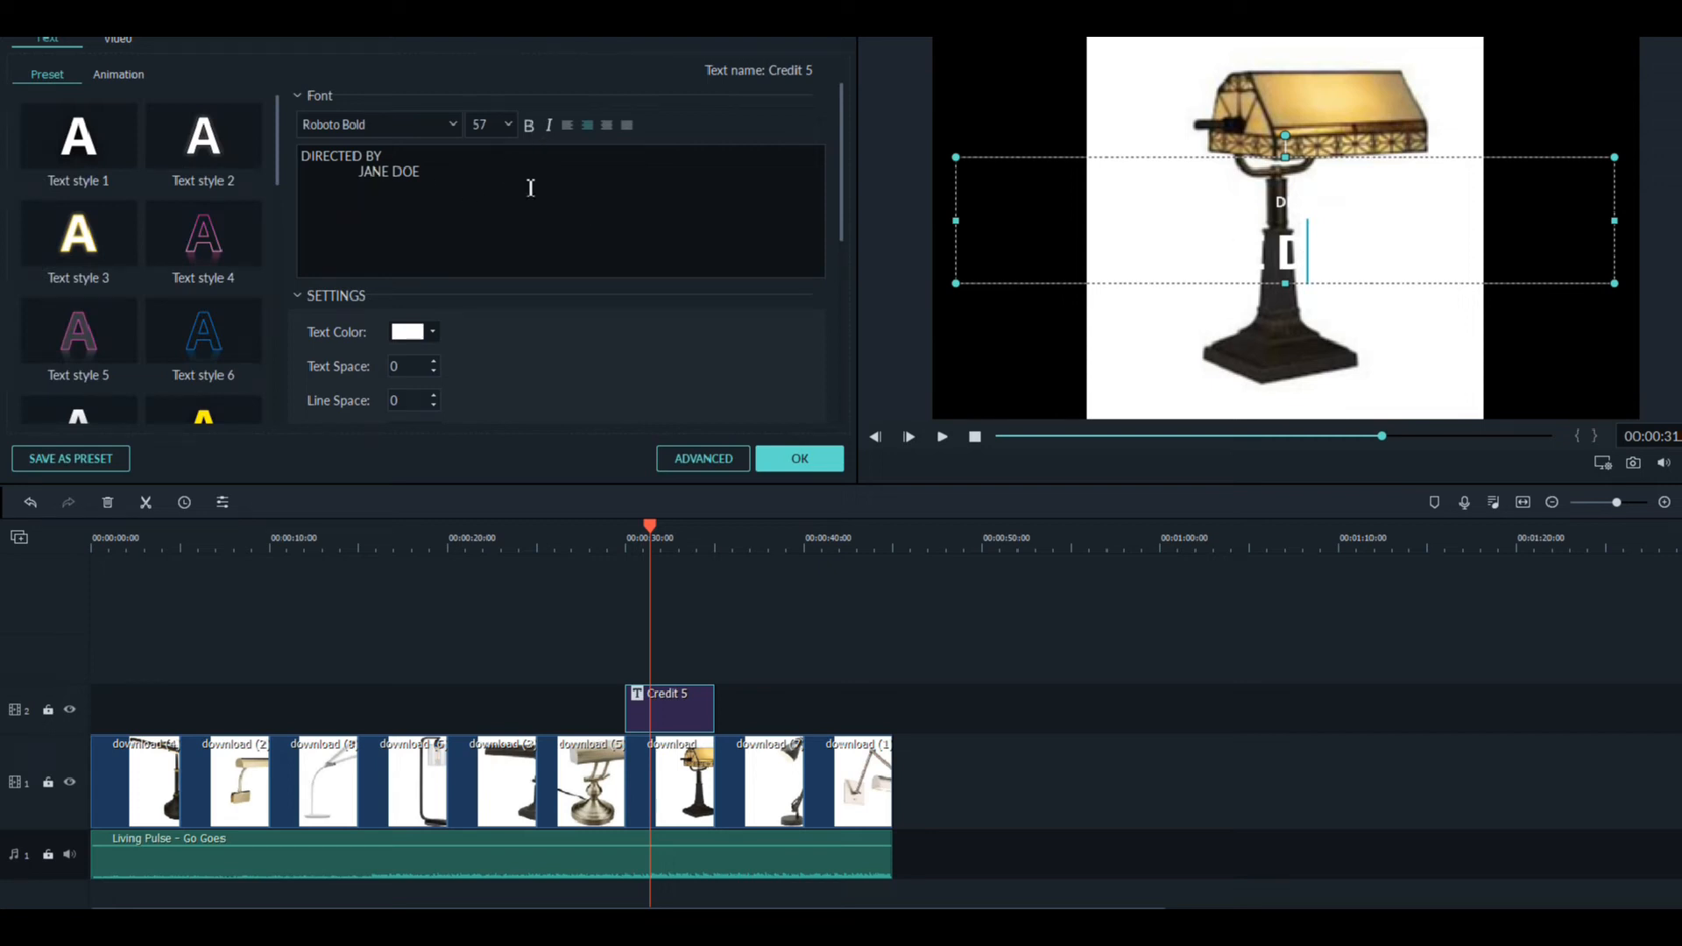
click(433, 333)
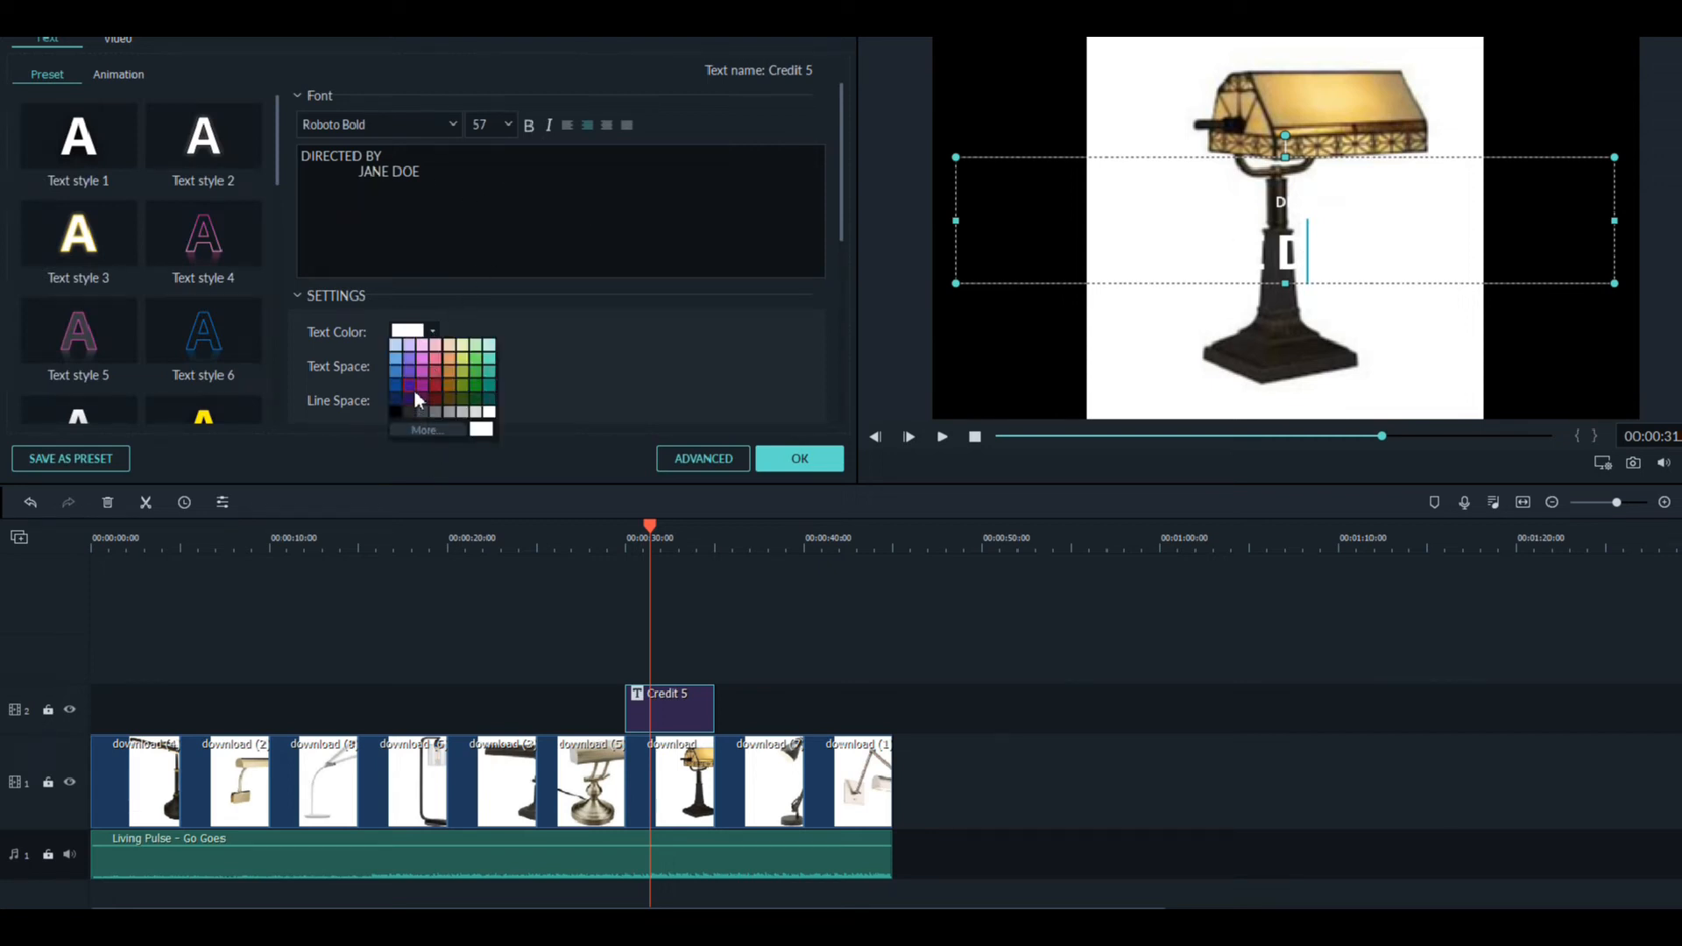
click(438, 386)
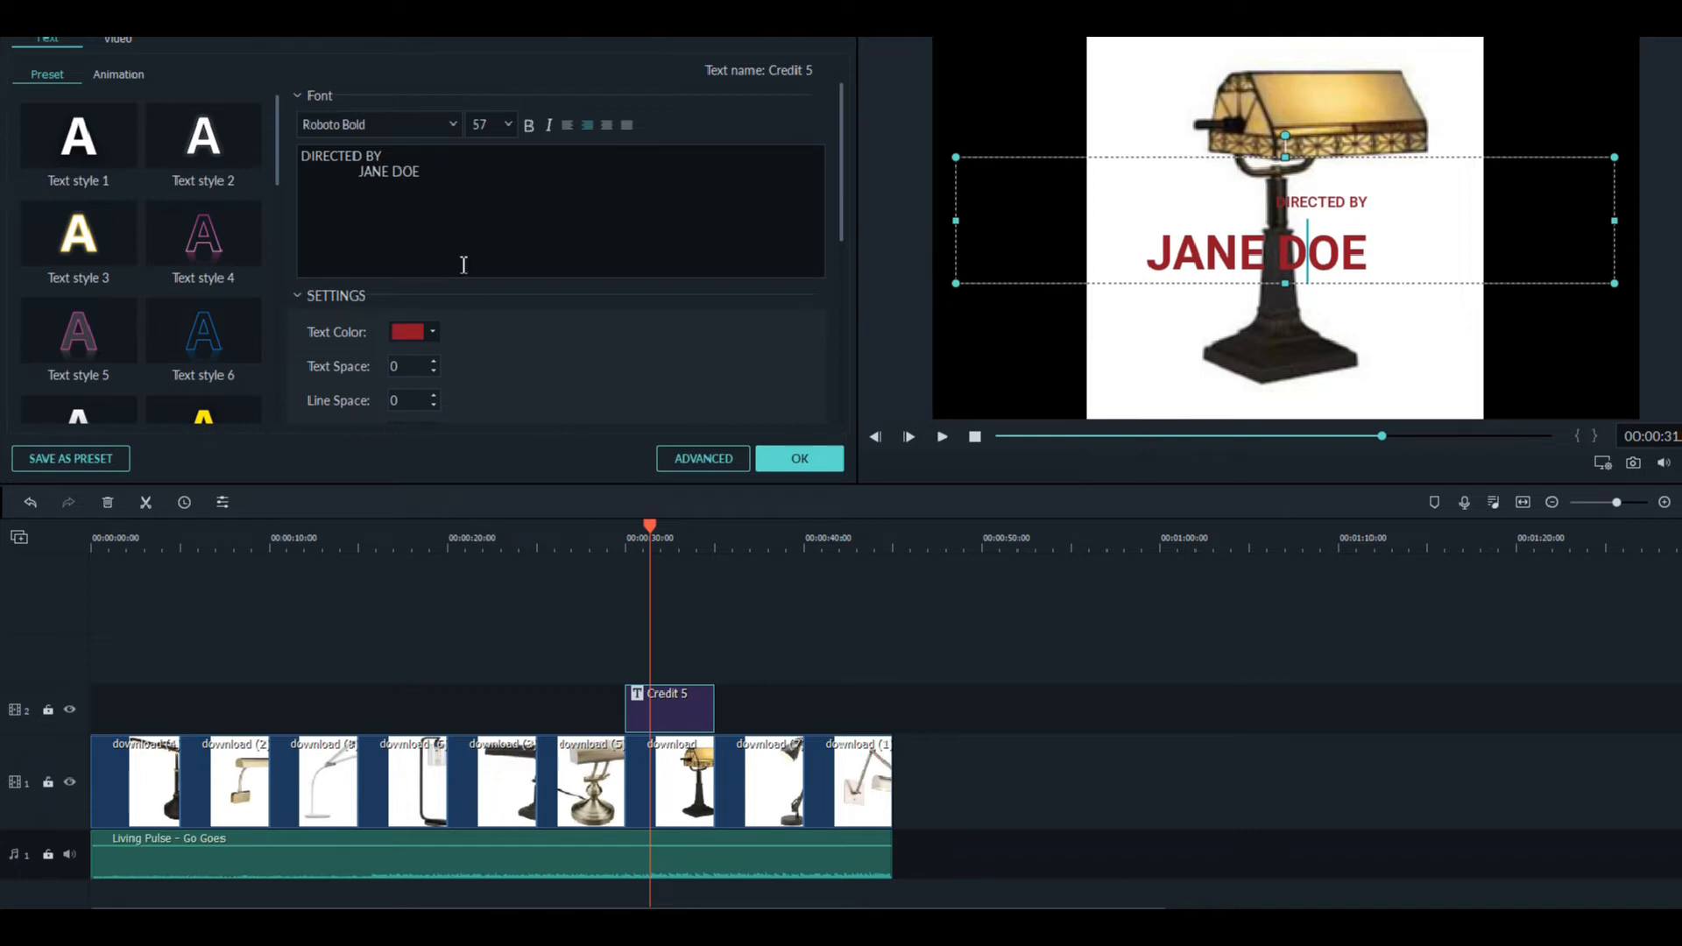
click(509, 124)
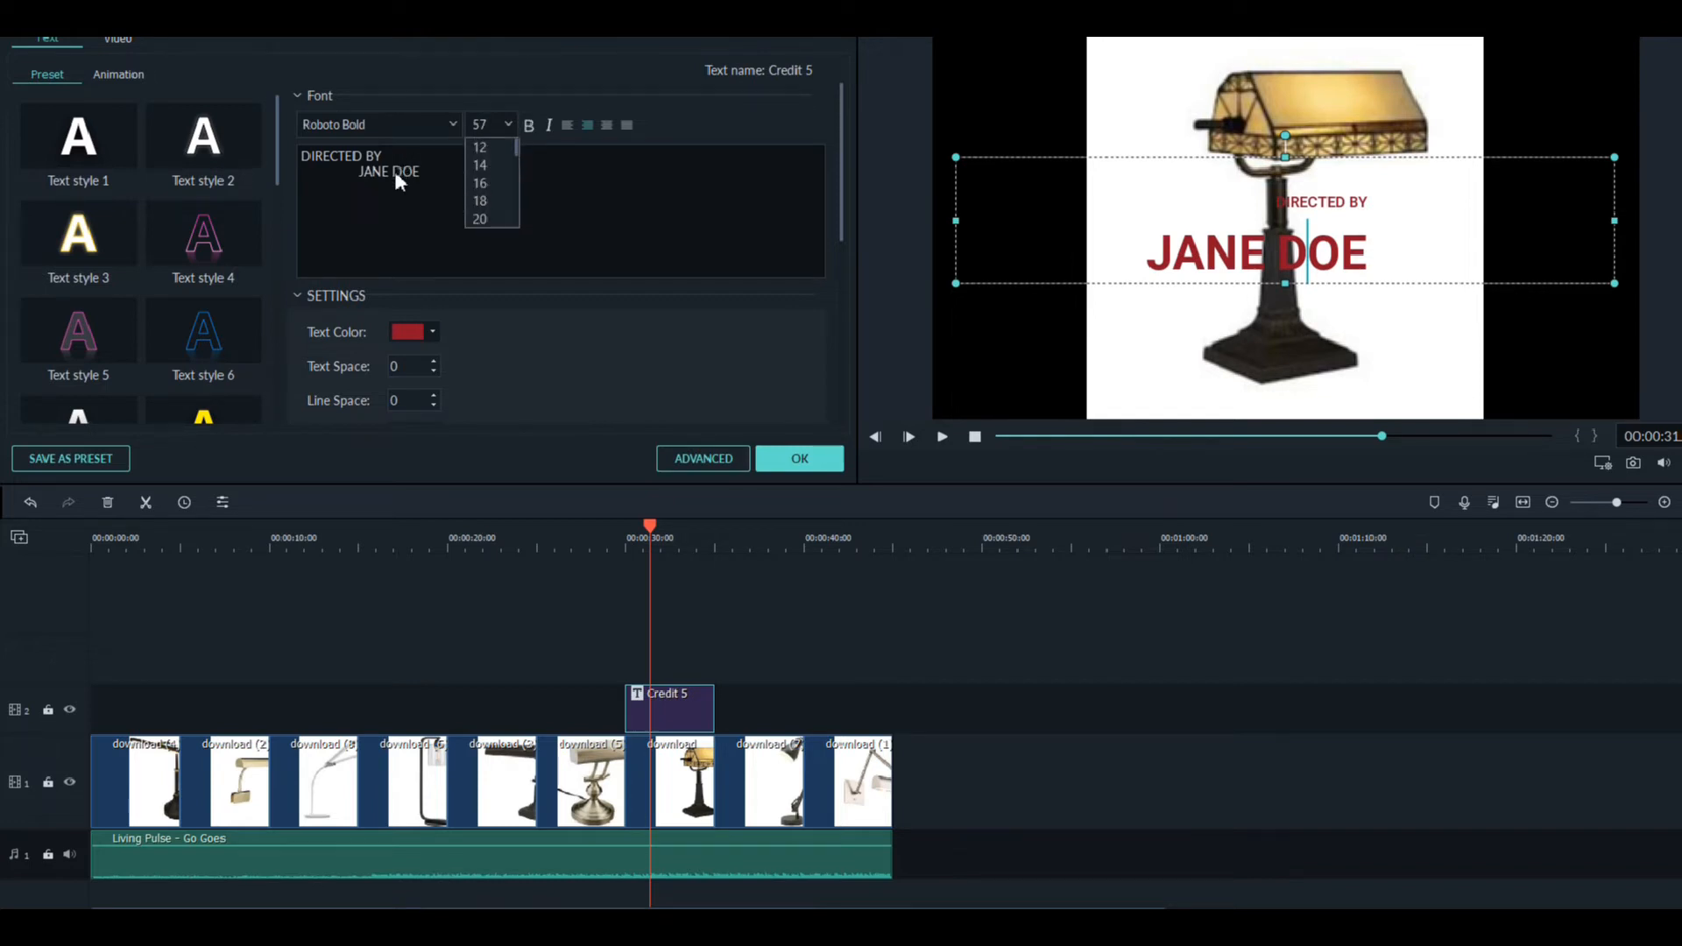
click(395, 166)
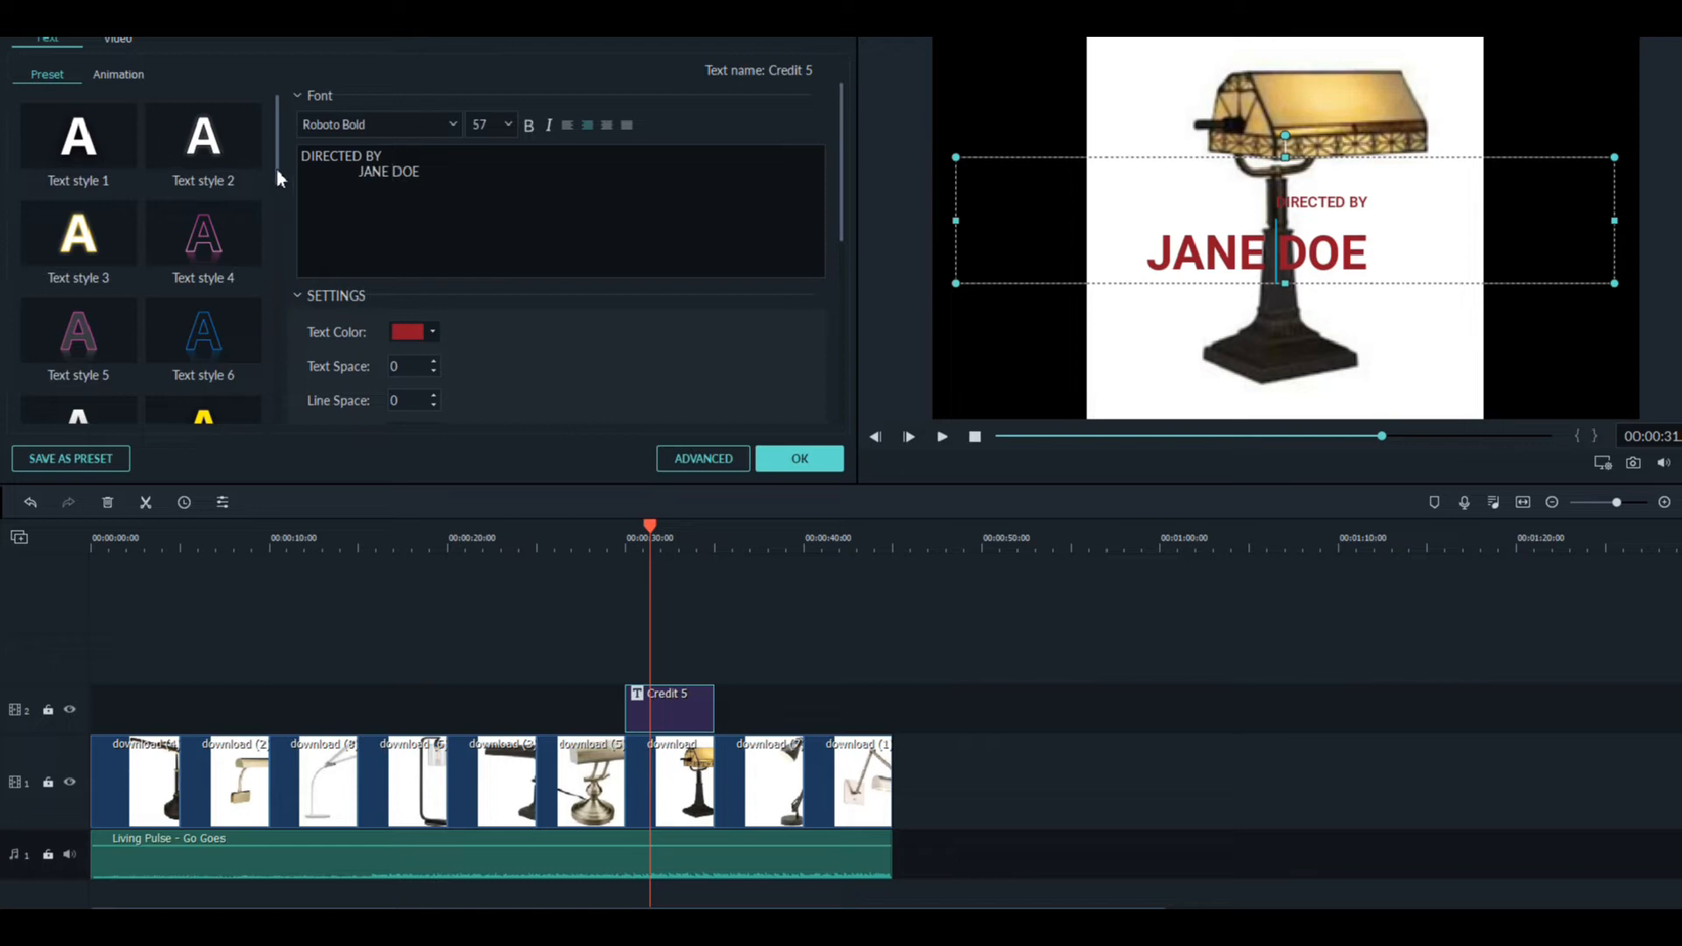
drag(276, 170, 272, 204)
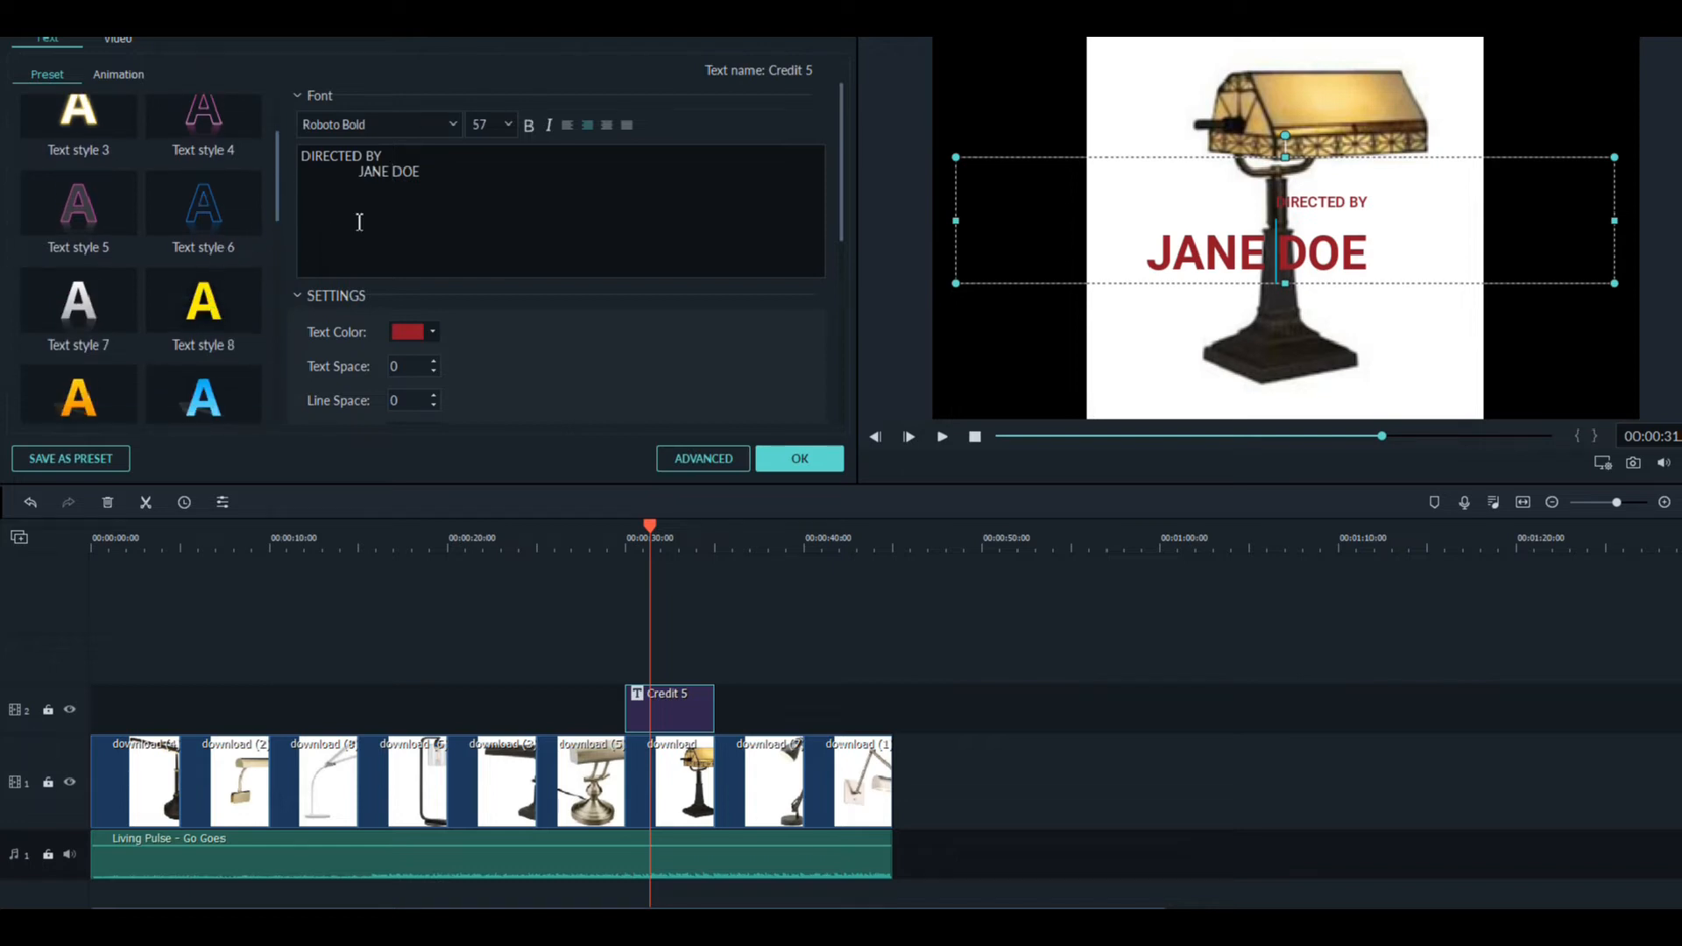
click(184, 217)
click(207, 311)
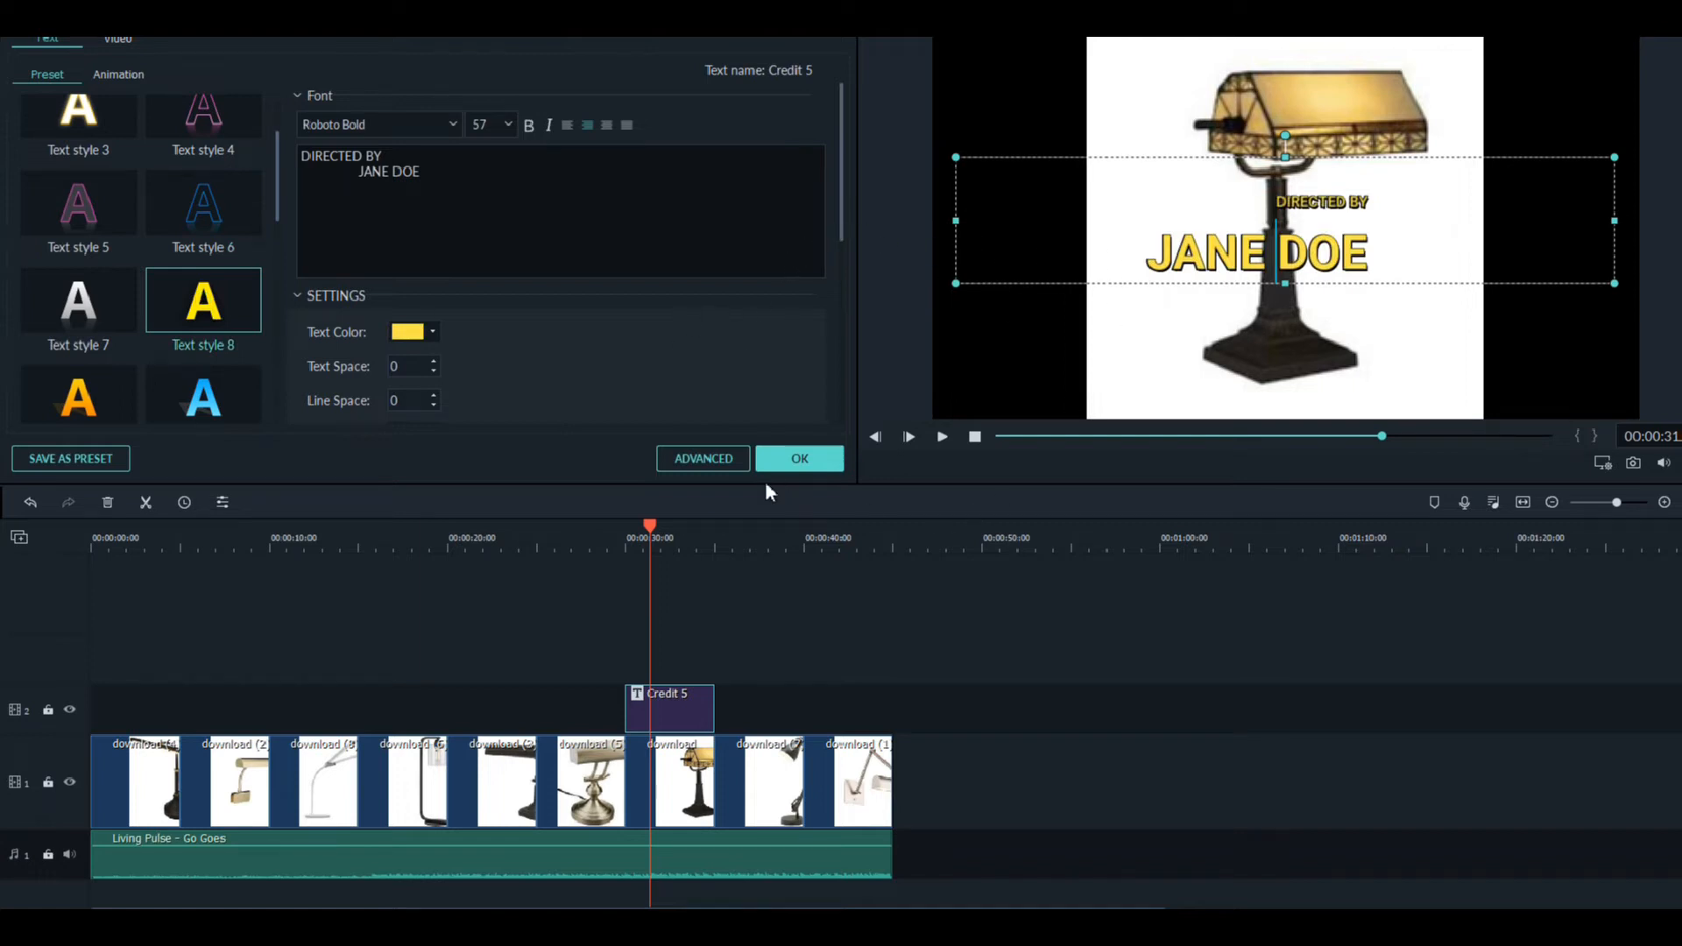
click(780, 459)
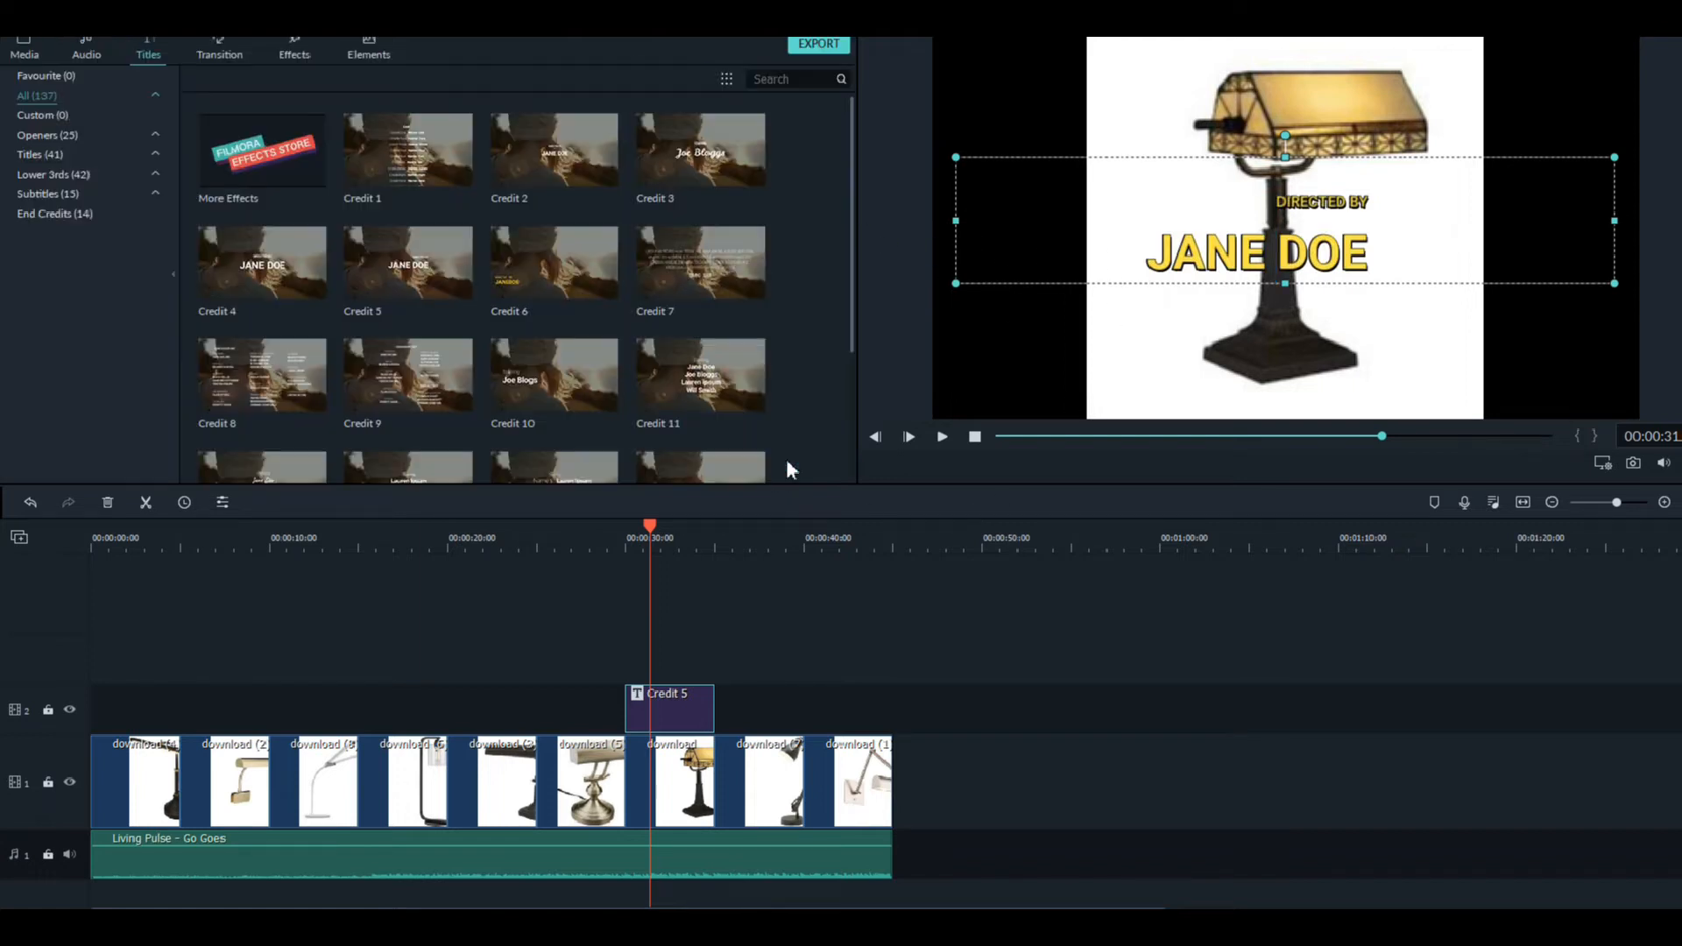
- Add the Blurry Cross 2 transition to both ends of the Credit 5 title clip and play it back
click(208, 63)
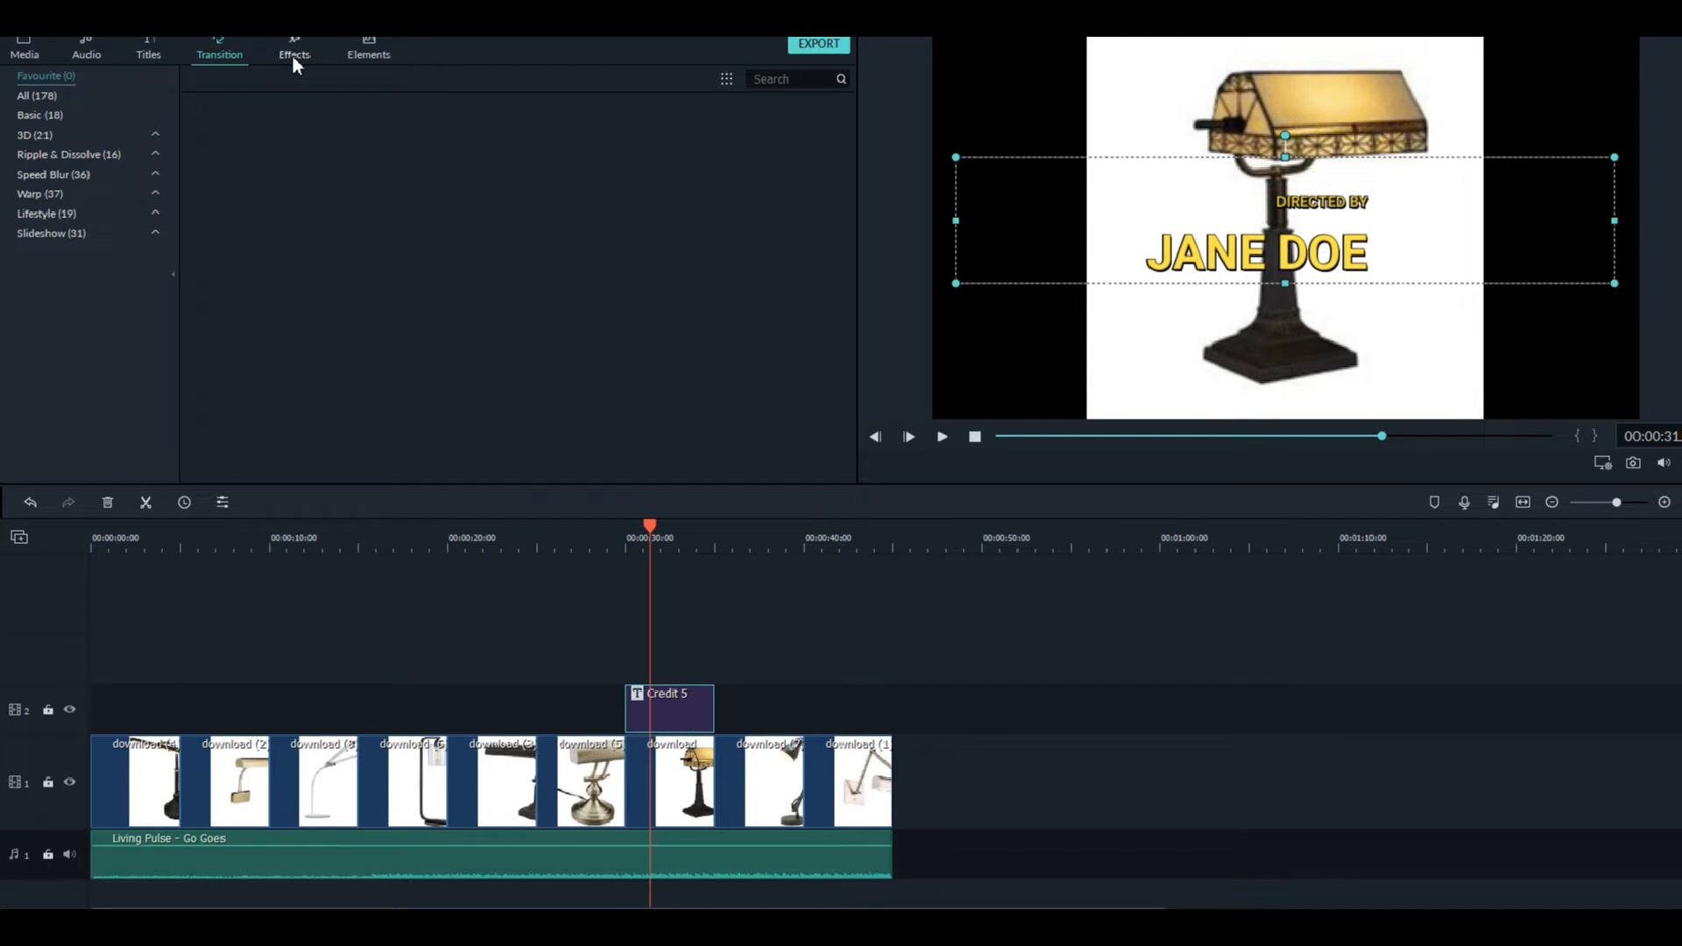
click(48, 98)
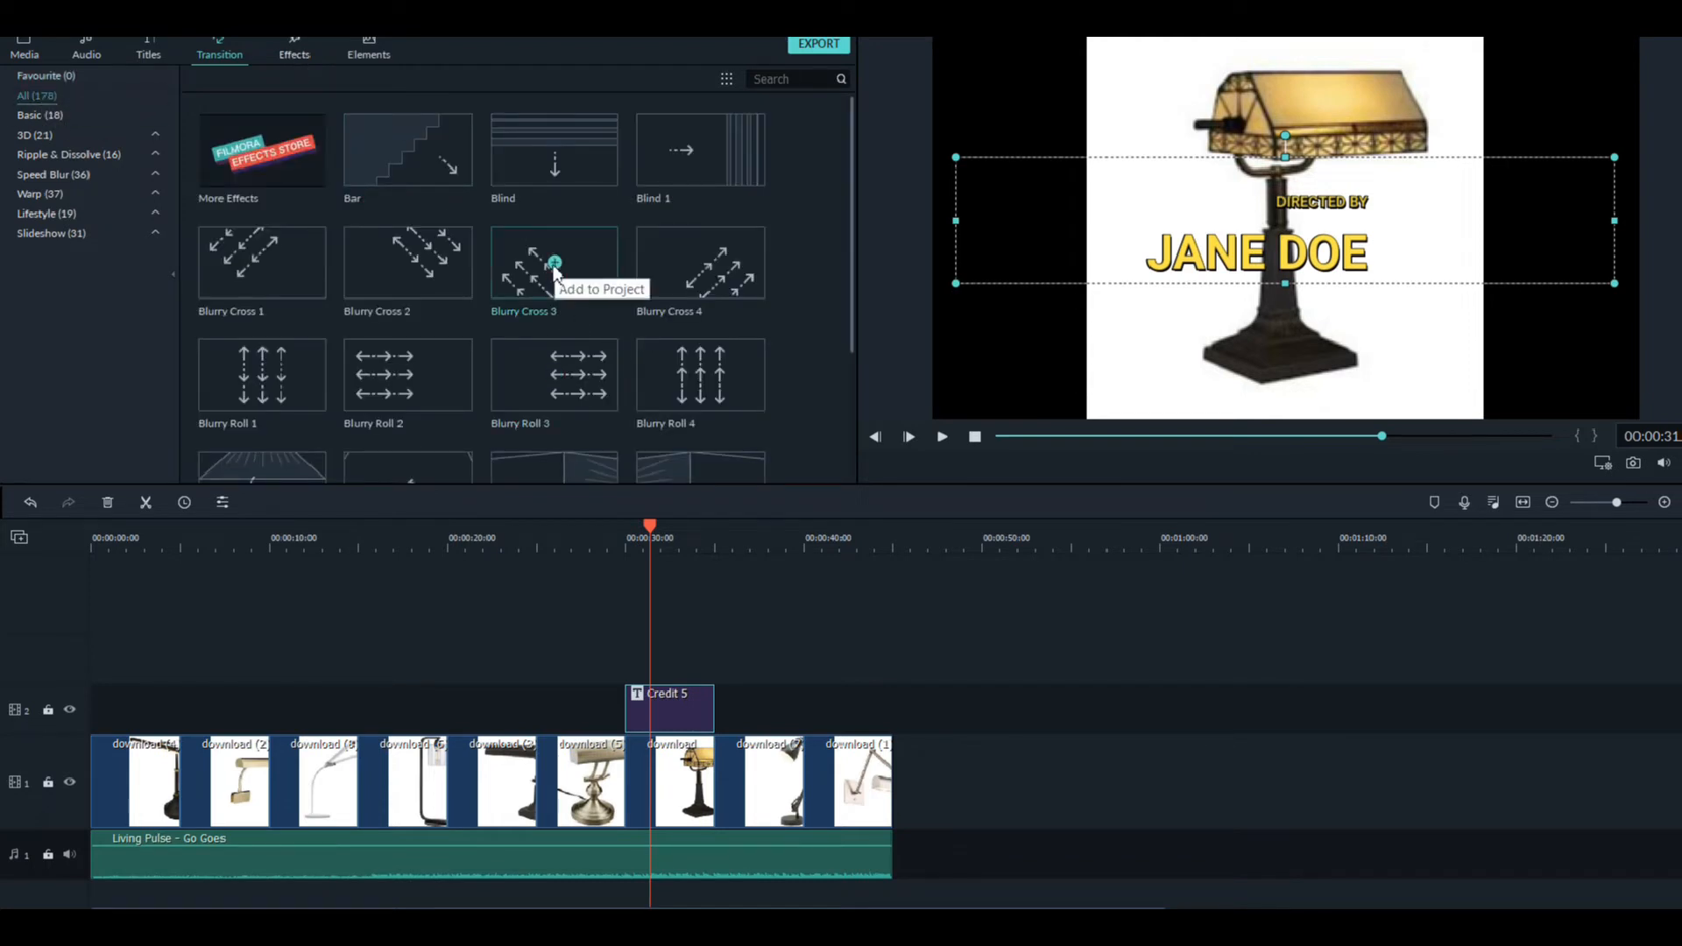
key(Down)
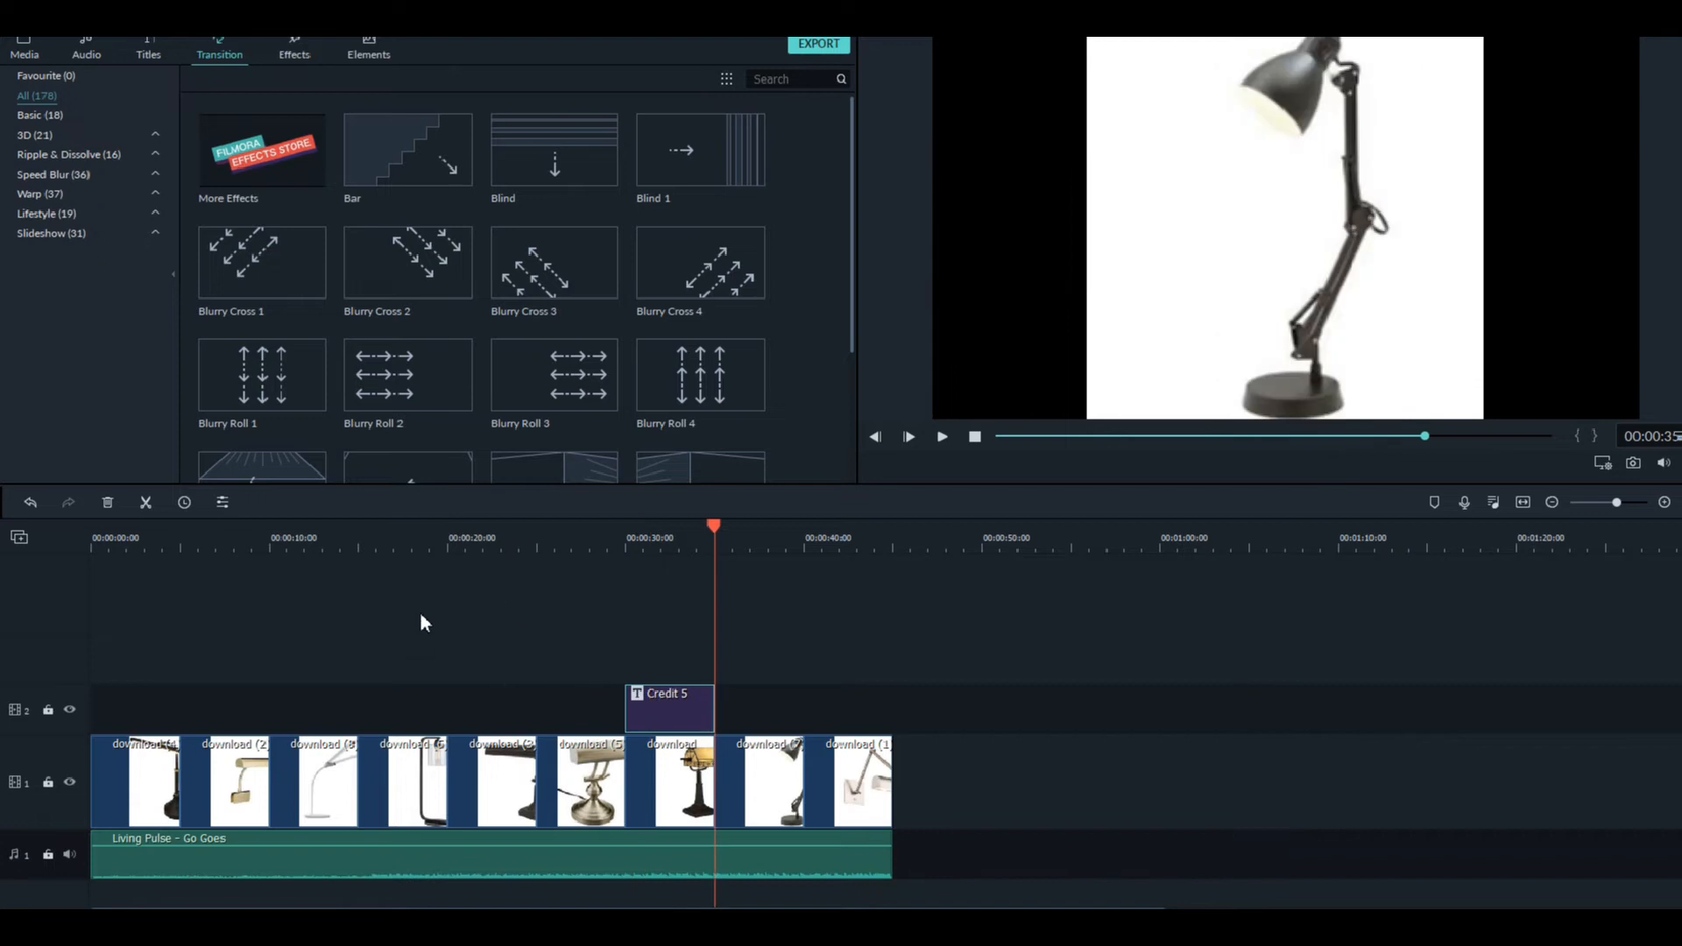
click(408, 264)
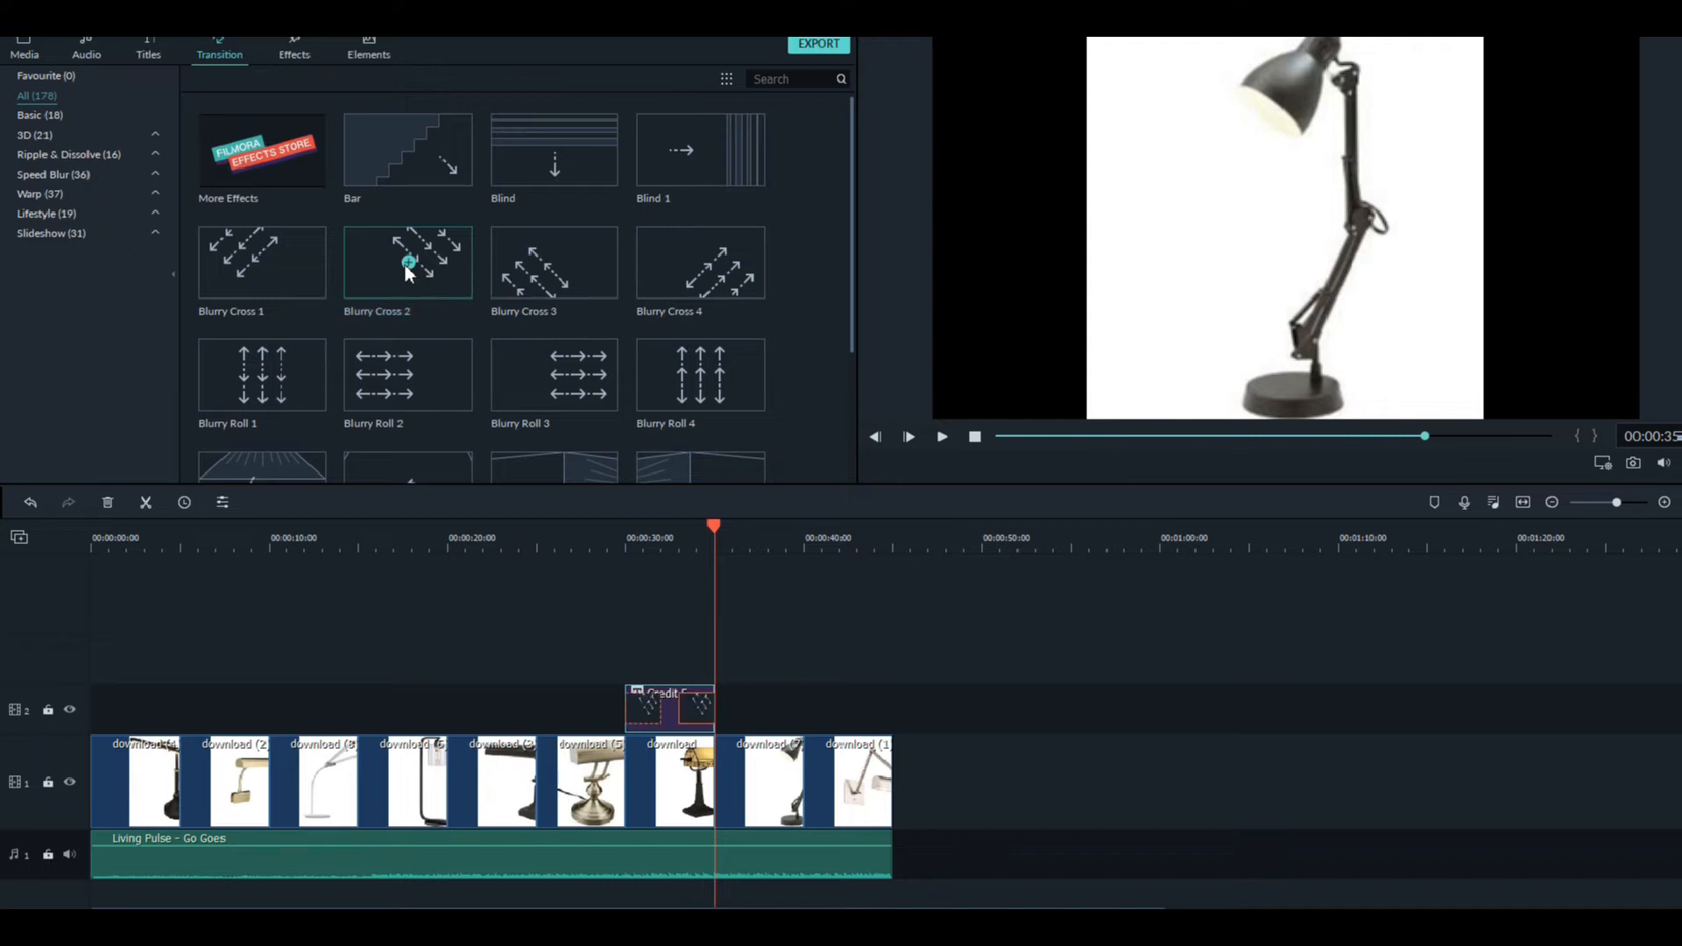
click(668, 541)
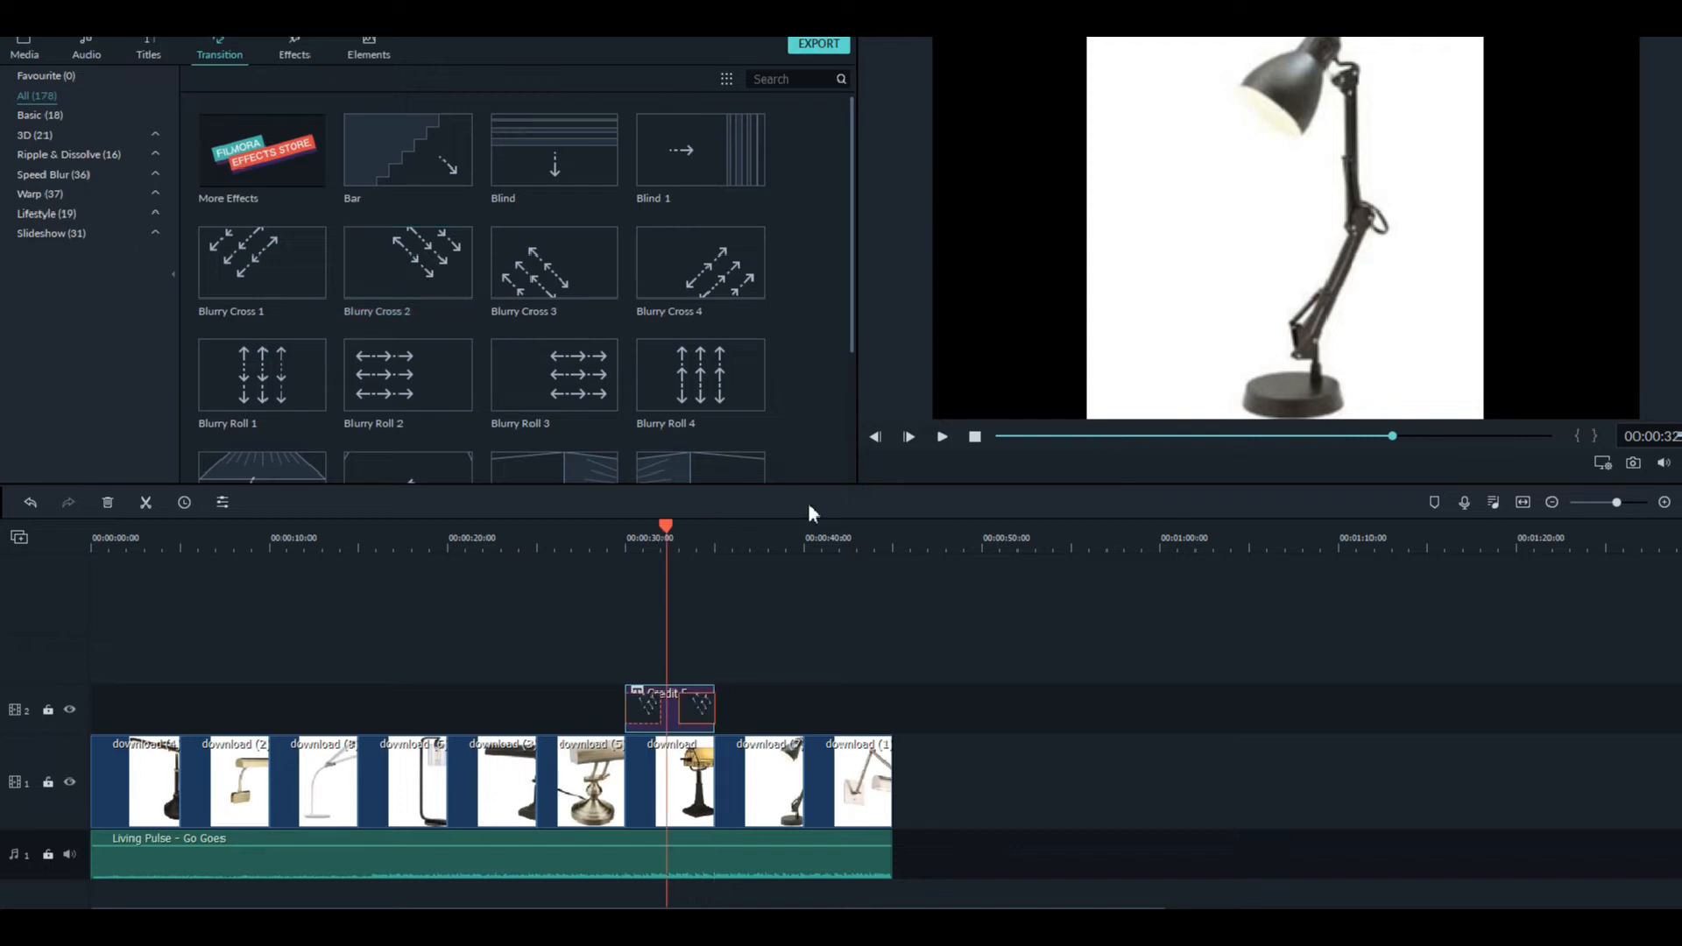
click(942, 438)
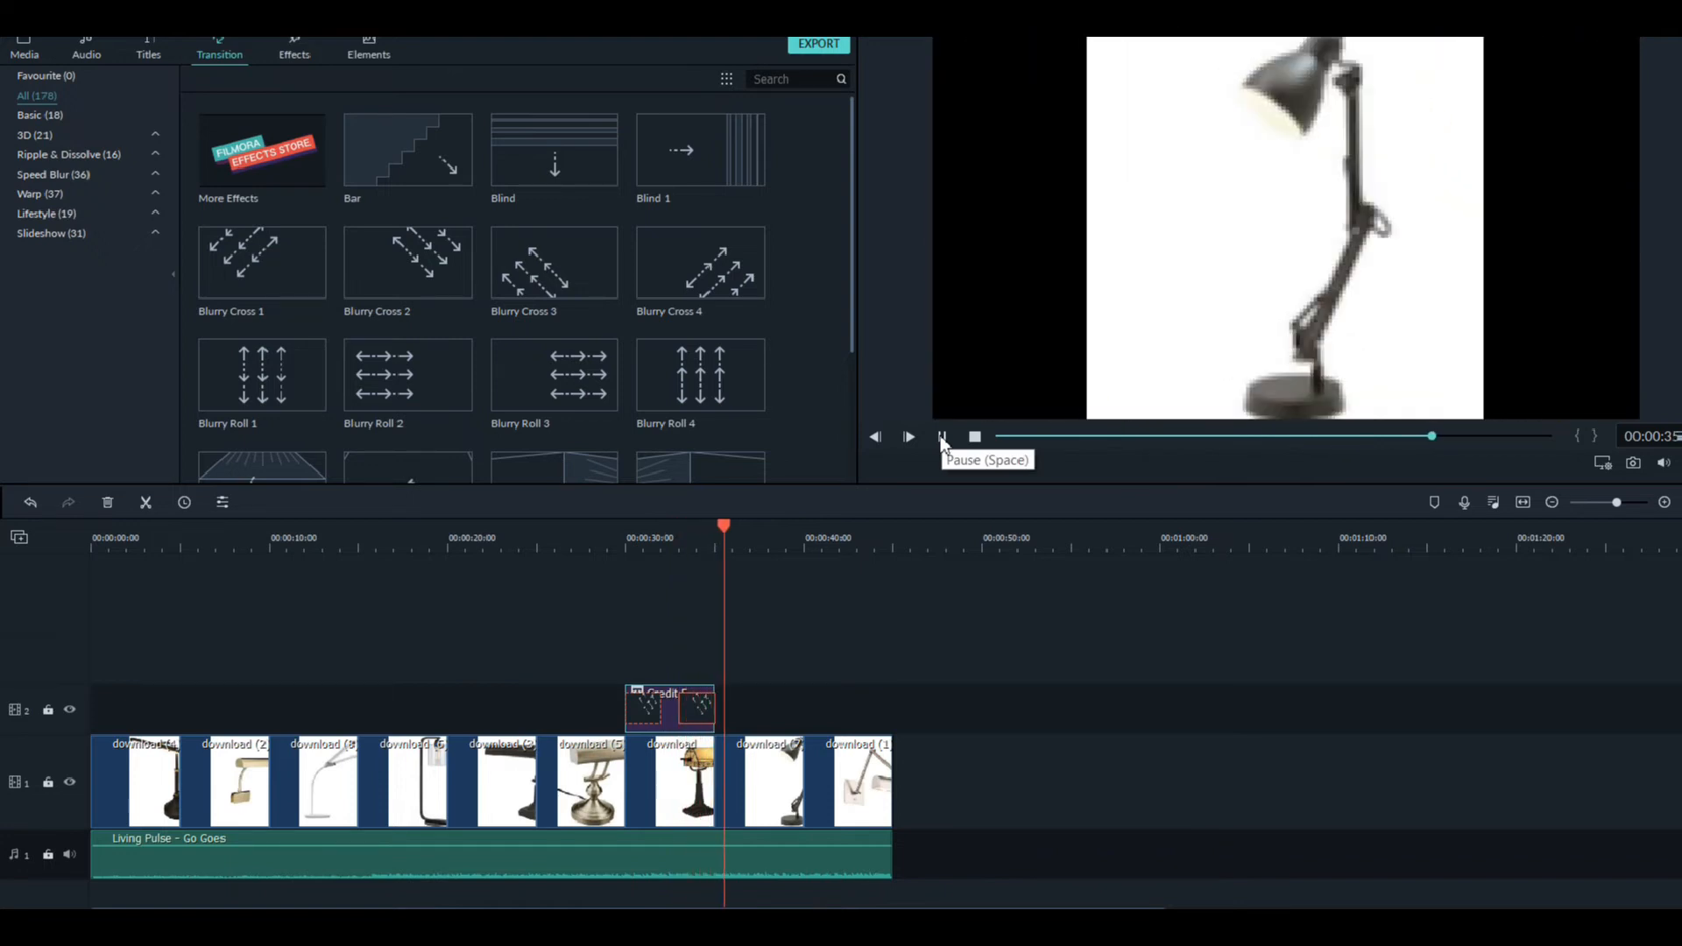
click(656, 540)
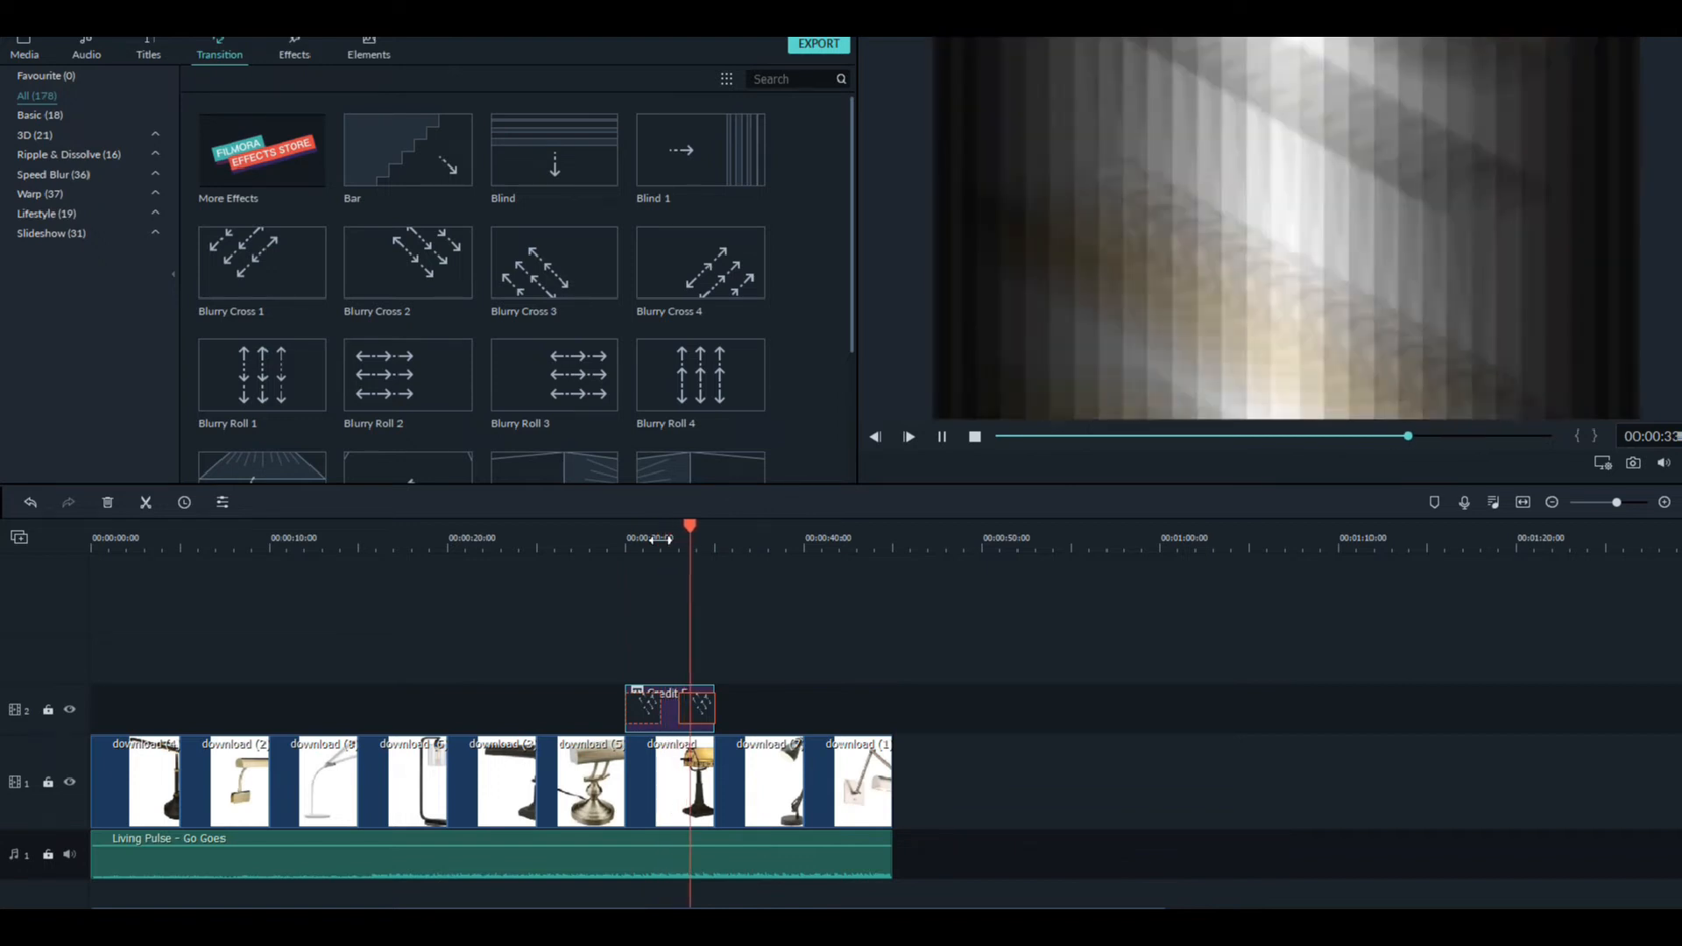
click(662, 540)
- Move the Credit 5 title clip to start at about 21 seconds and play it back
drag(680, 706, 746, 706)
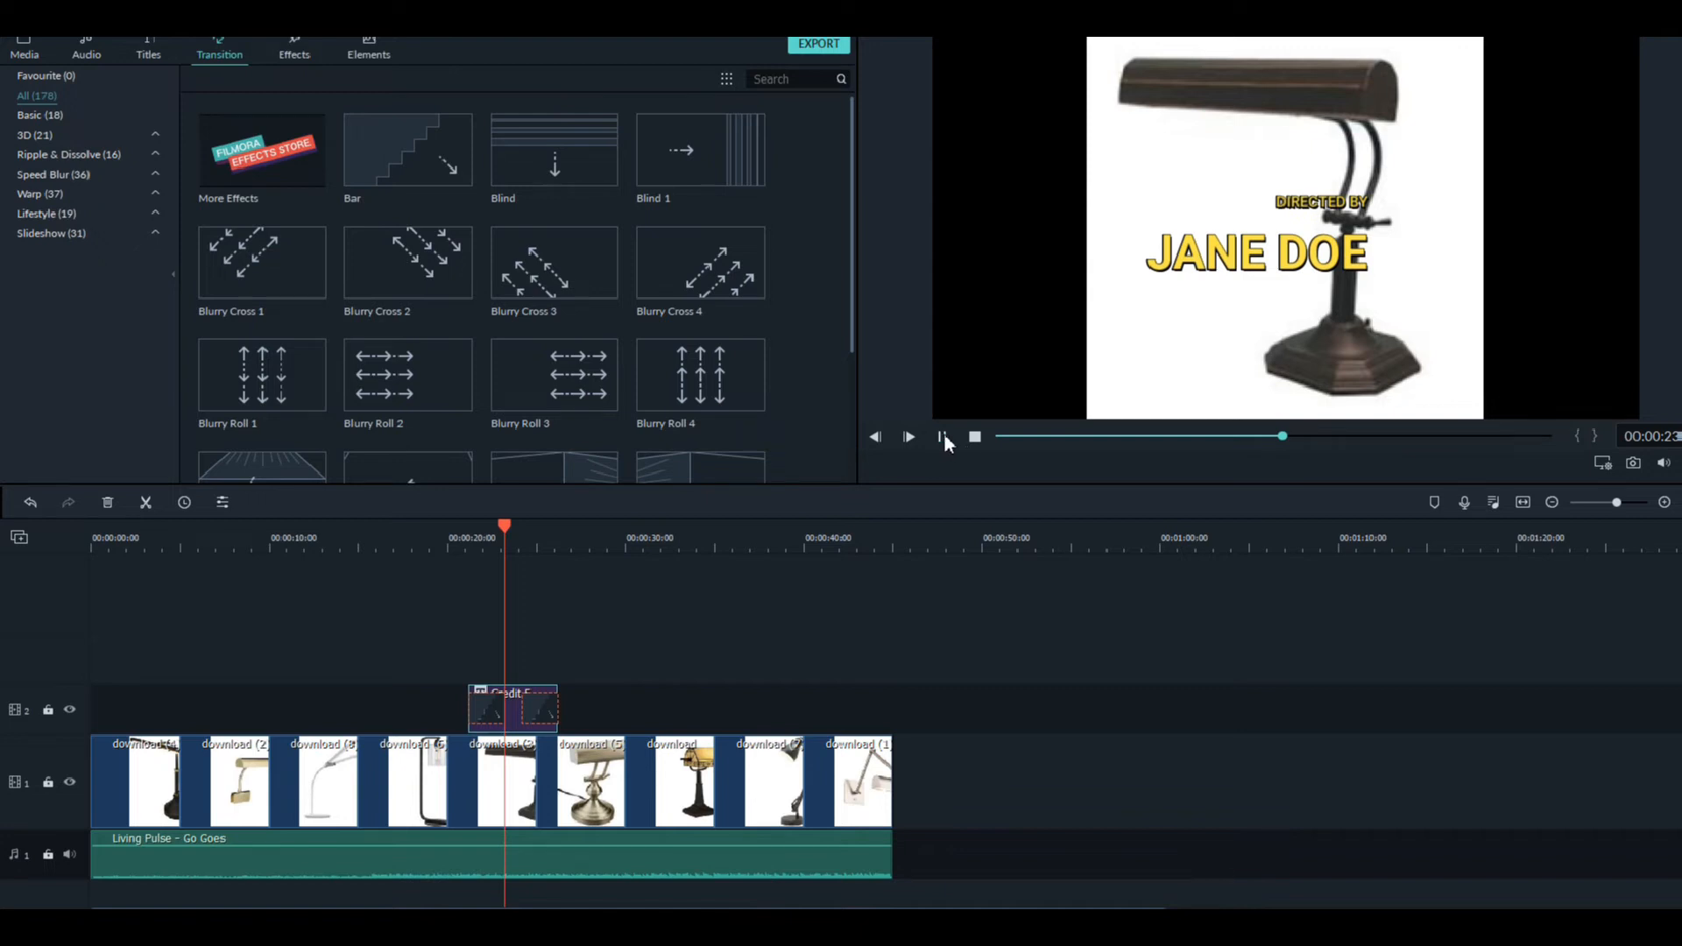
click(944, 435)
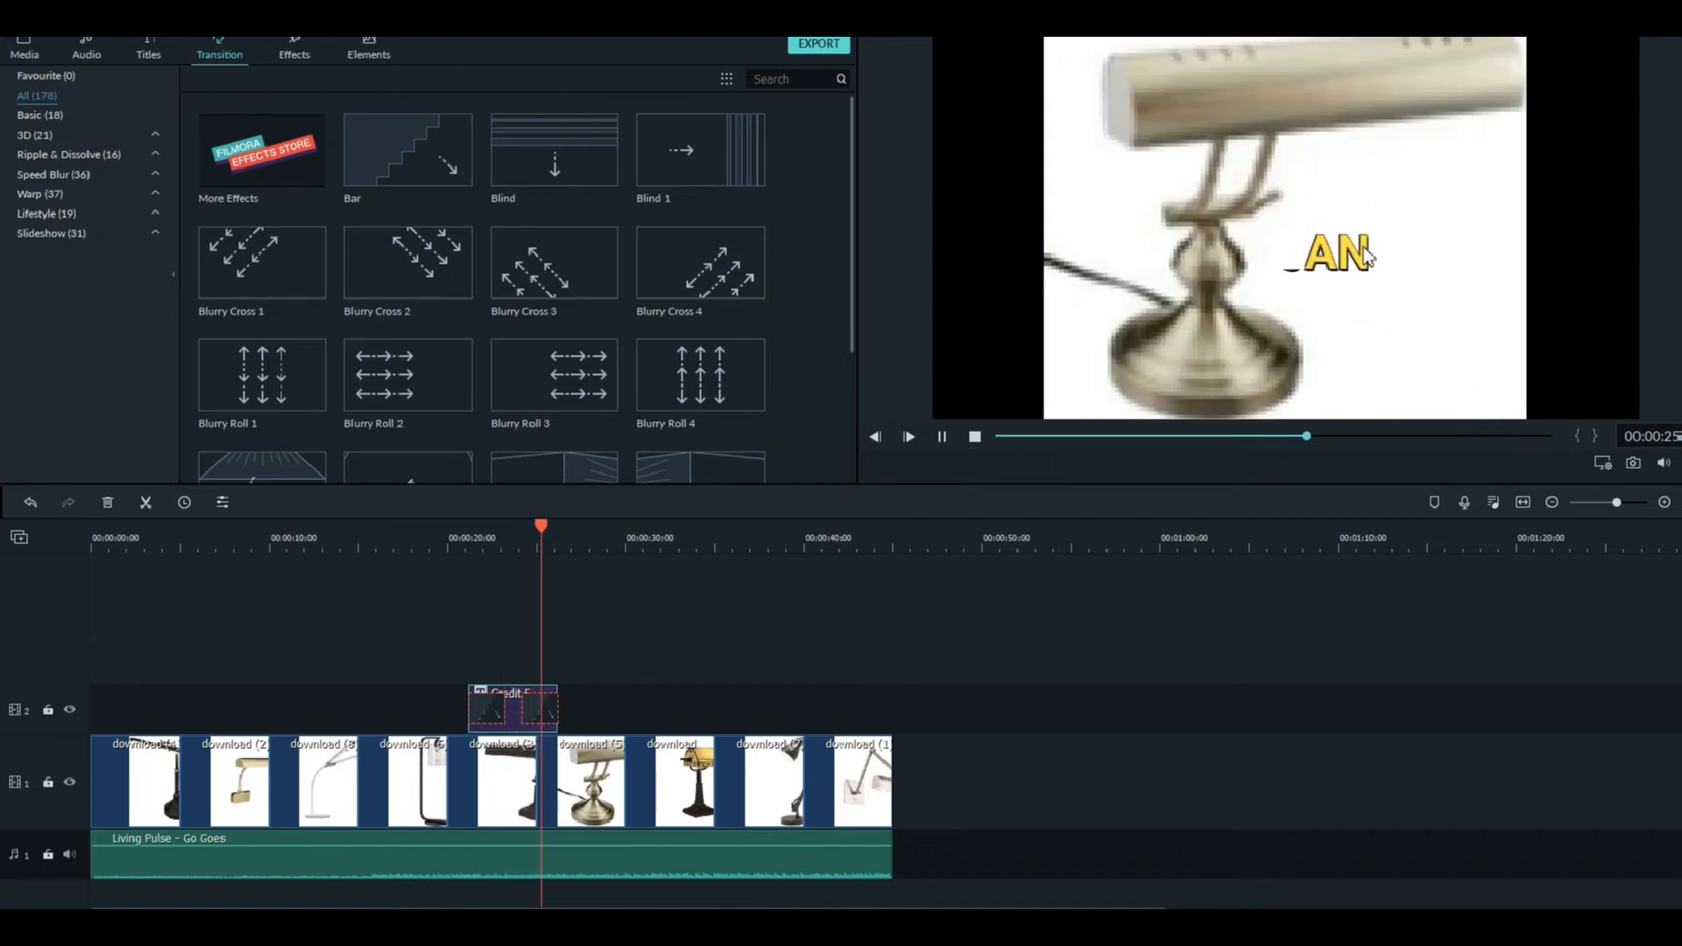
key(space)
- Replace the title clip's transitions with Blind and play back the result
click(494, 536)
click(558, 153)
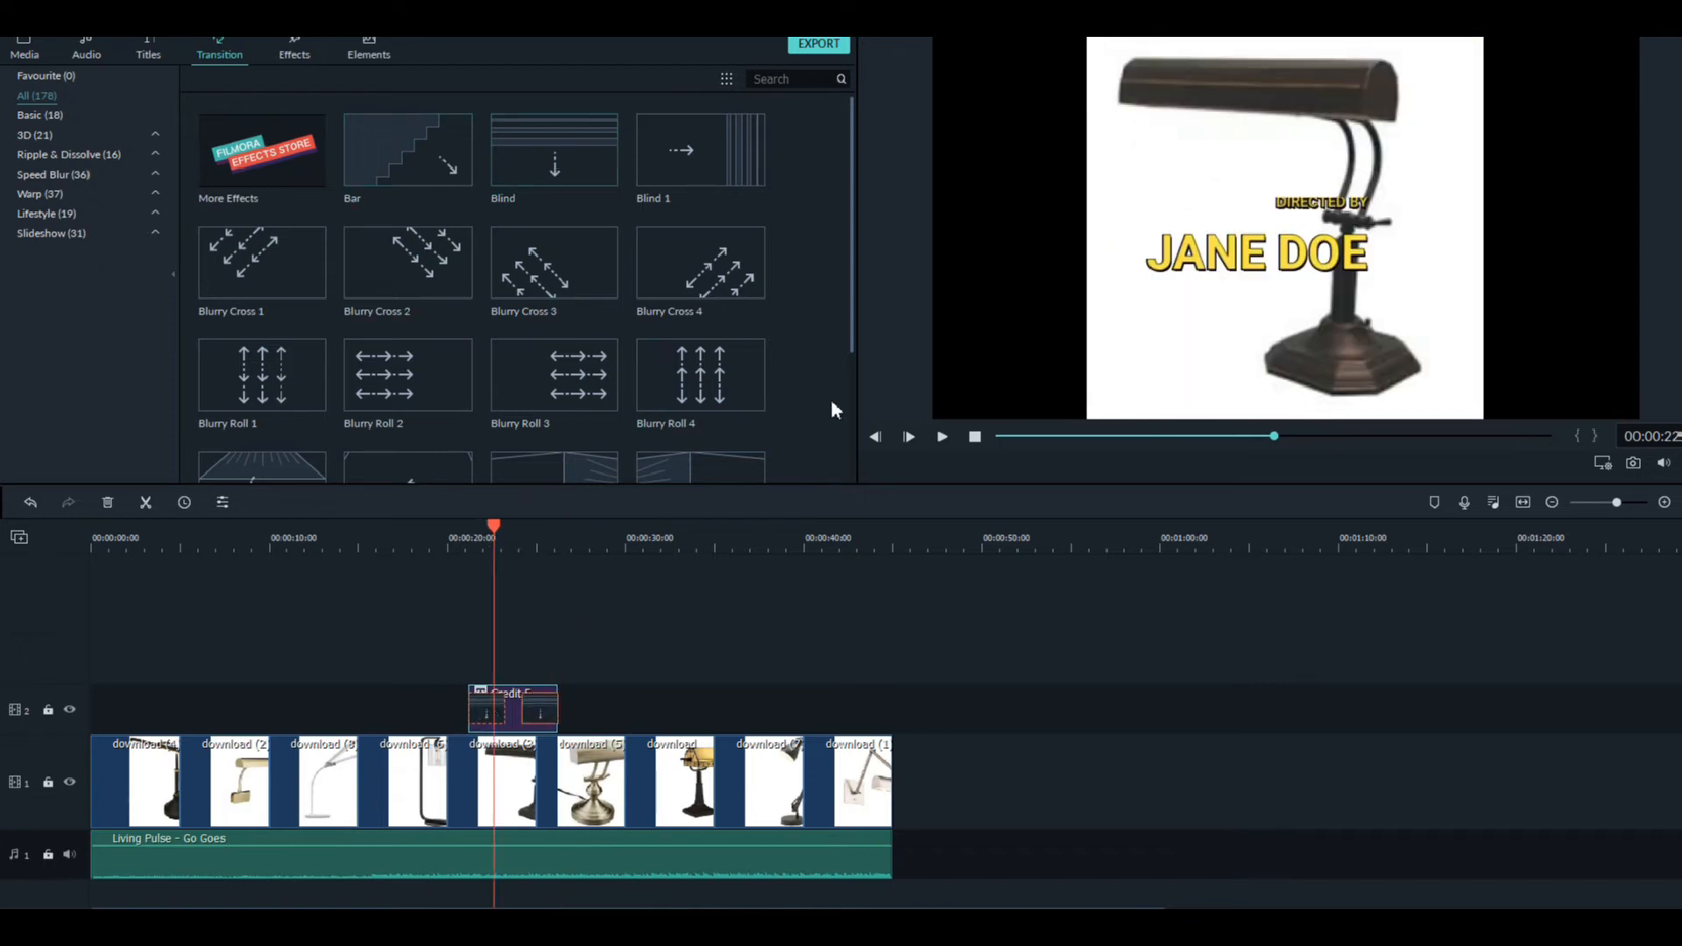
click(942, 437)
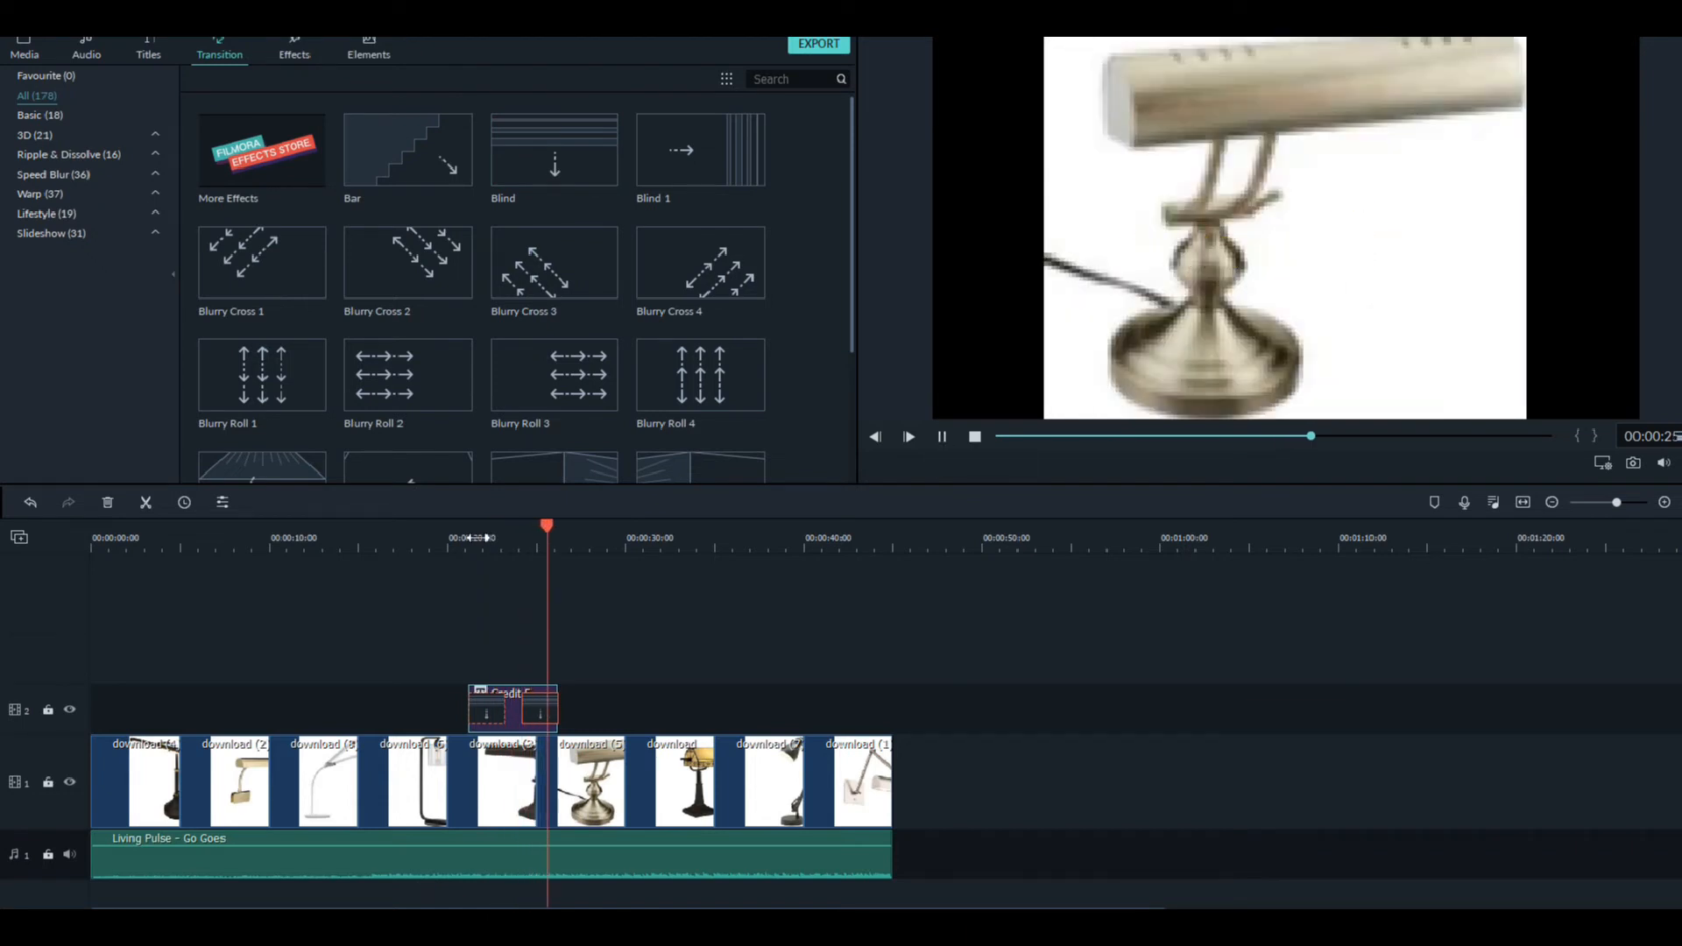
- Replace the title clip's transitions with Blurry Roll 3 and play back the result
click(557, 376)
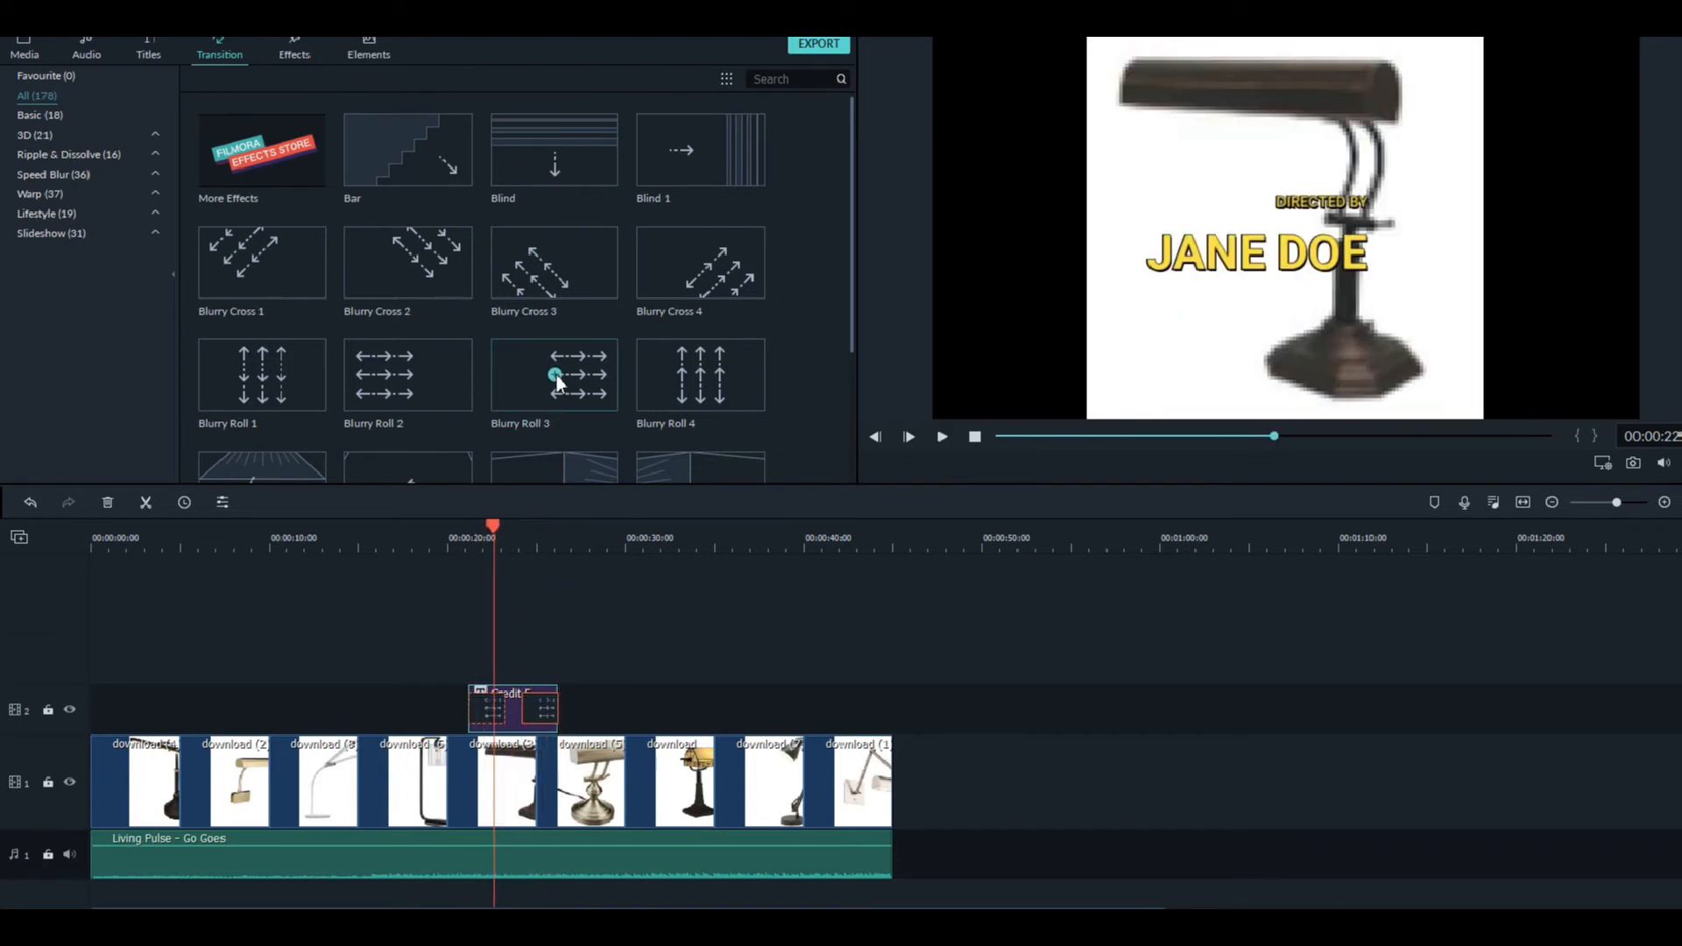
click(934, 439)
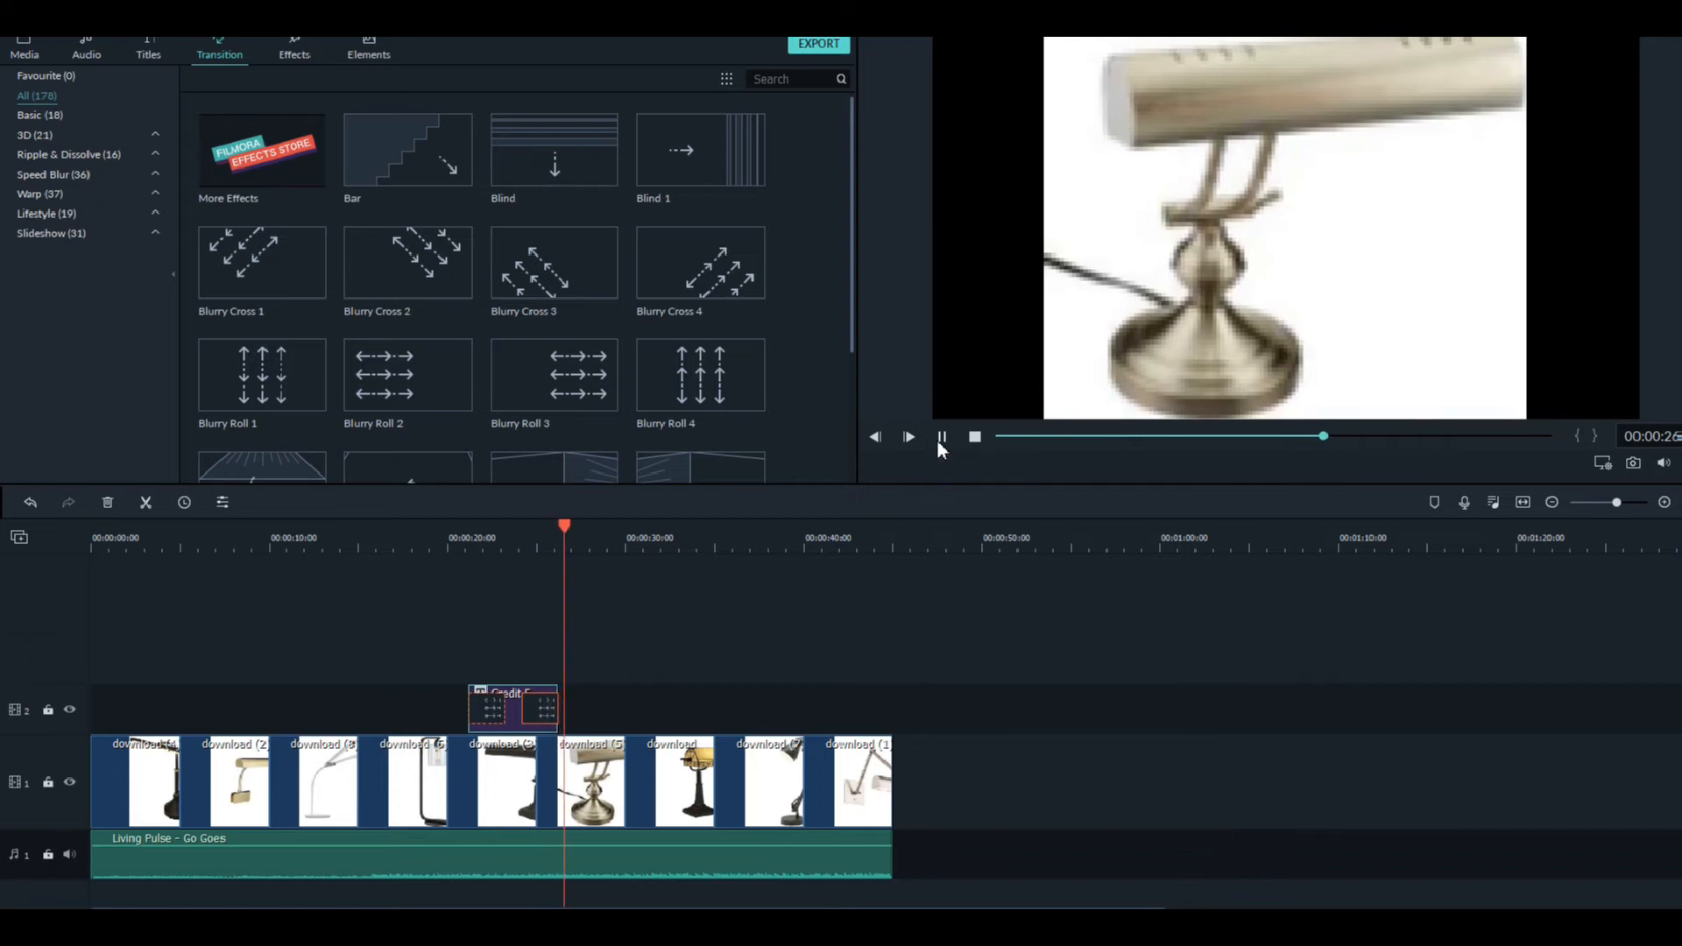
click(939, 438)
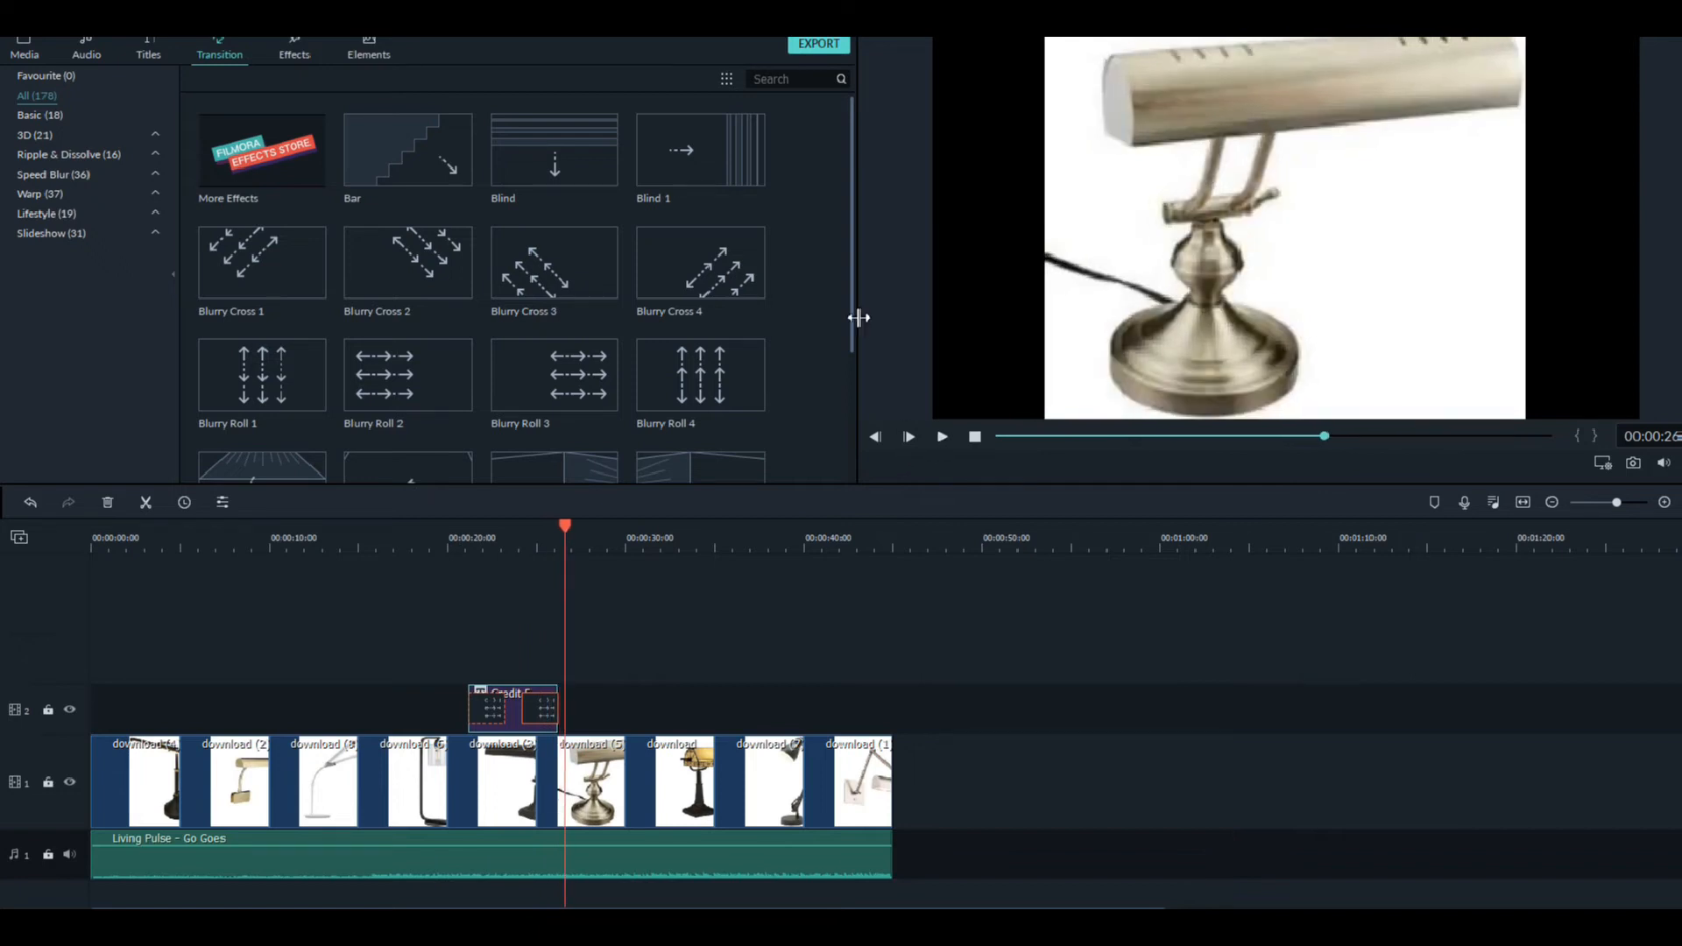
- Add the Blur filter above the lamp images at about 33 seconds and preview its effect
drag(854, 300, 853, 394)
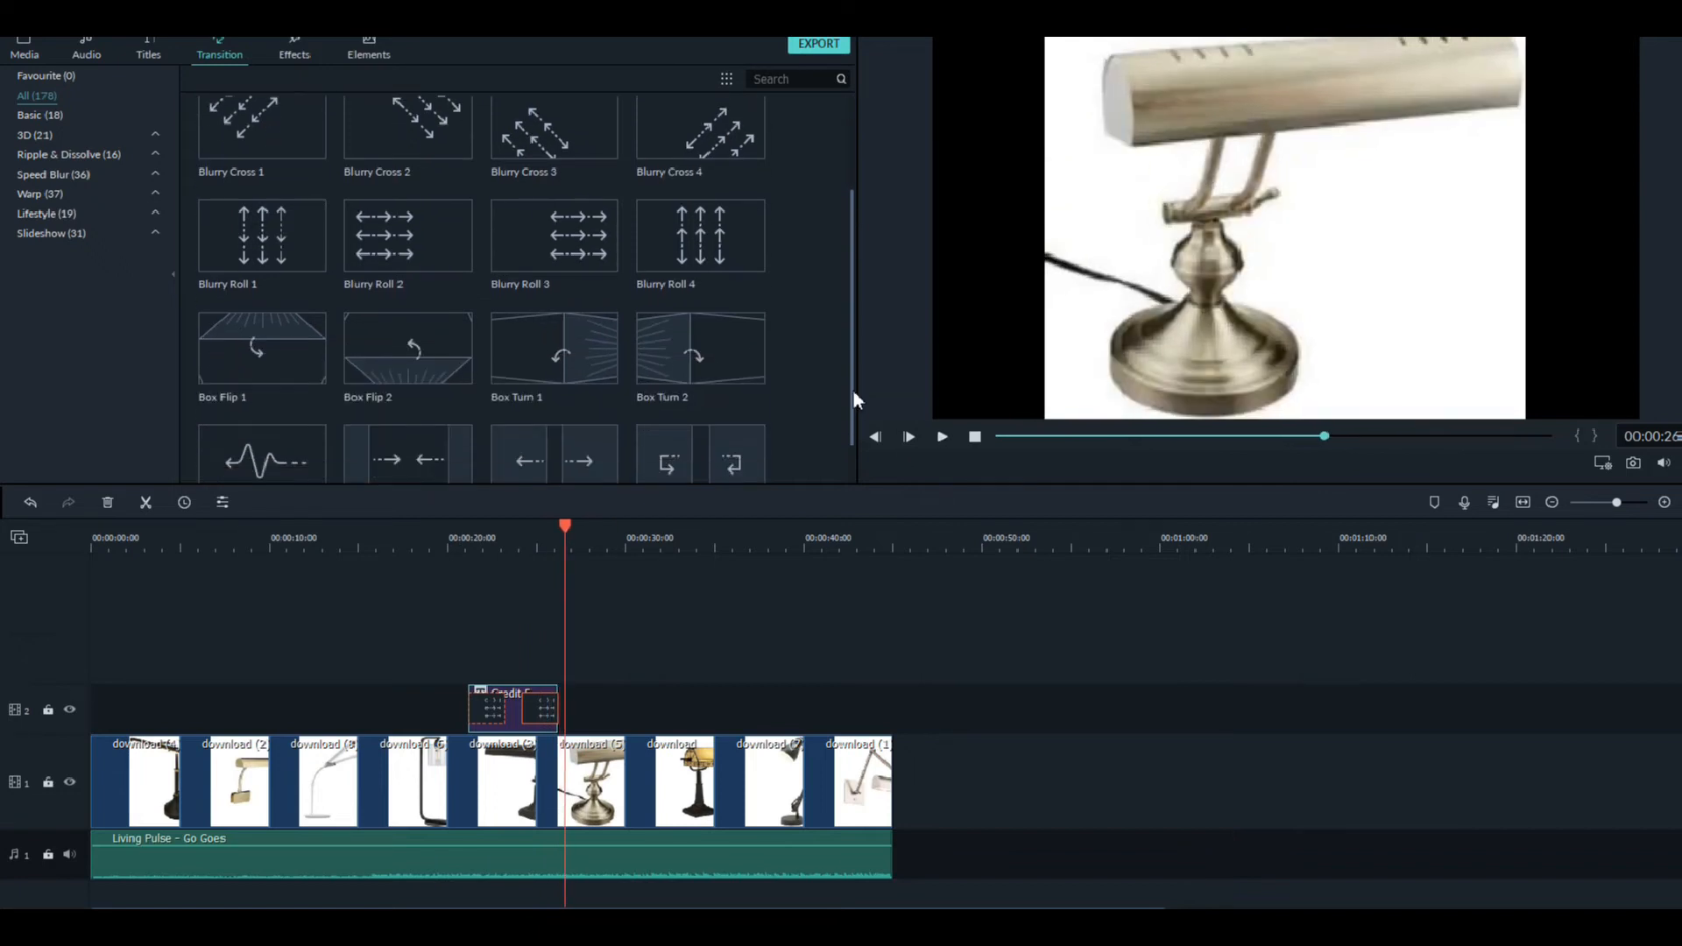
click(676, 540)
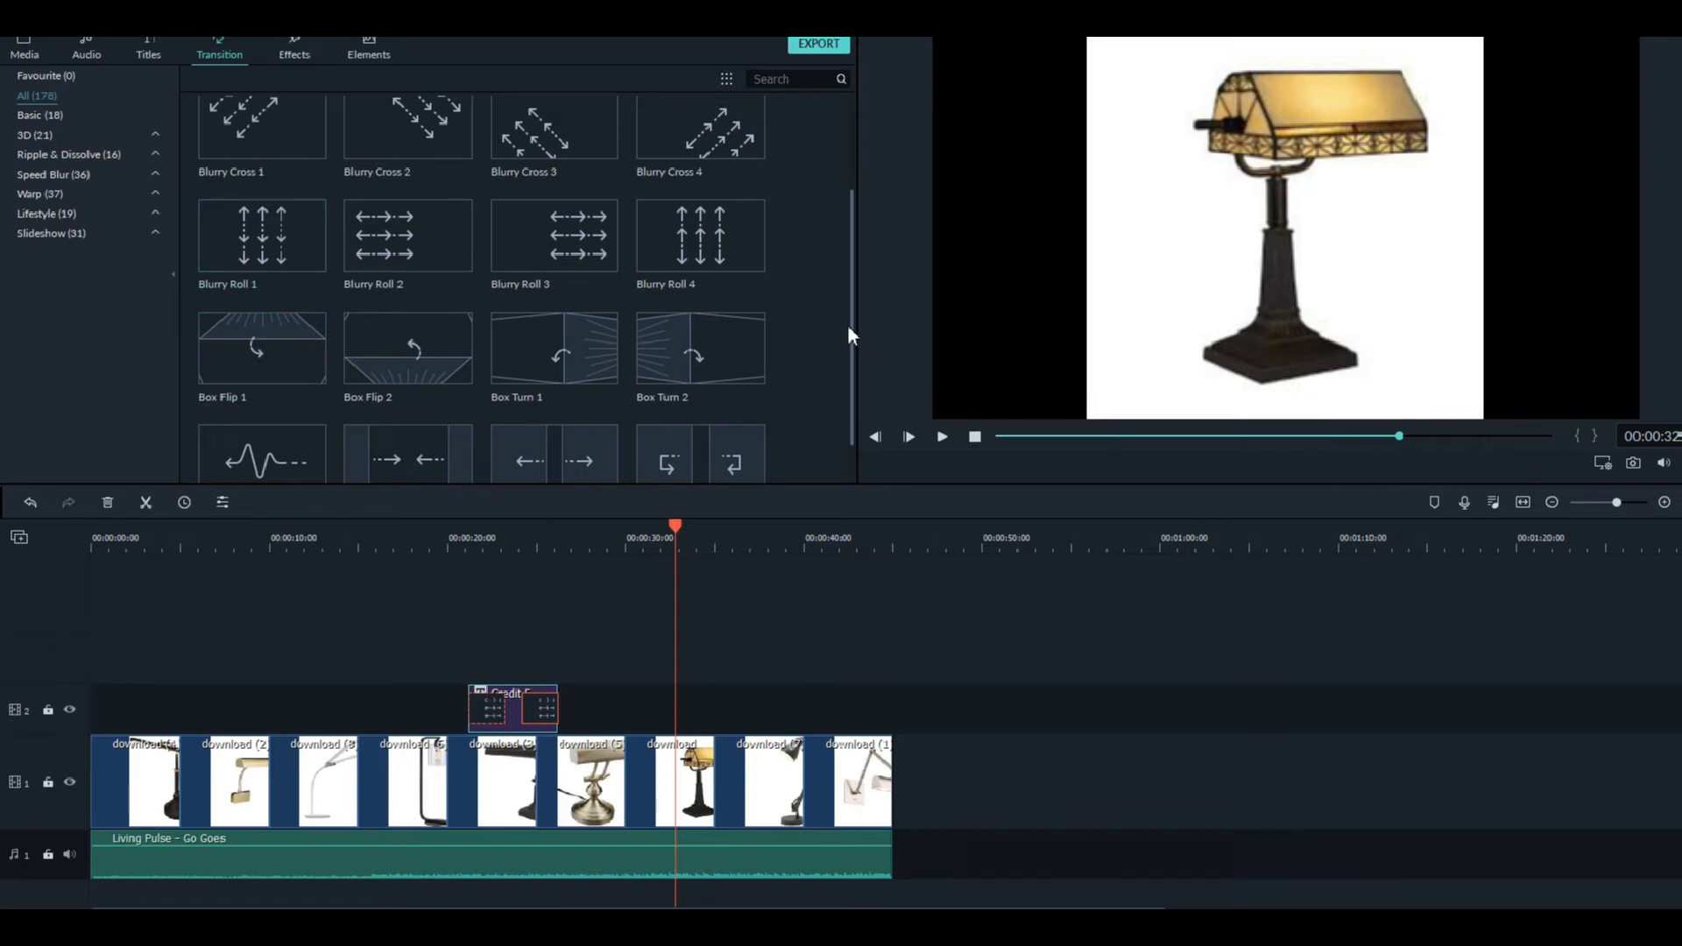
scroll(849, 324, up, 2)
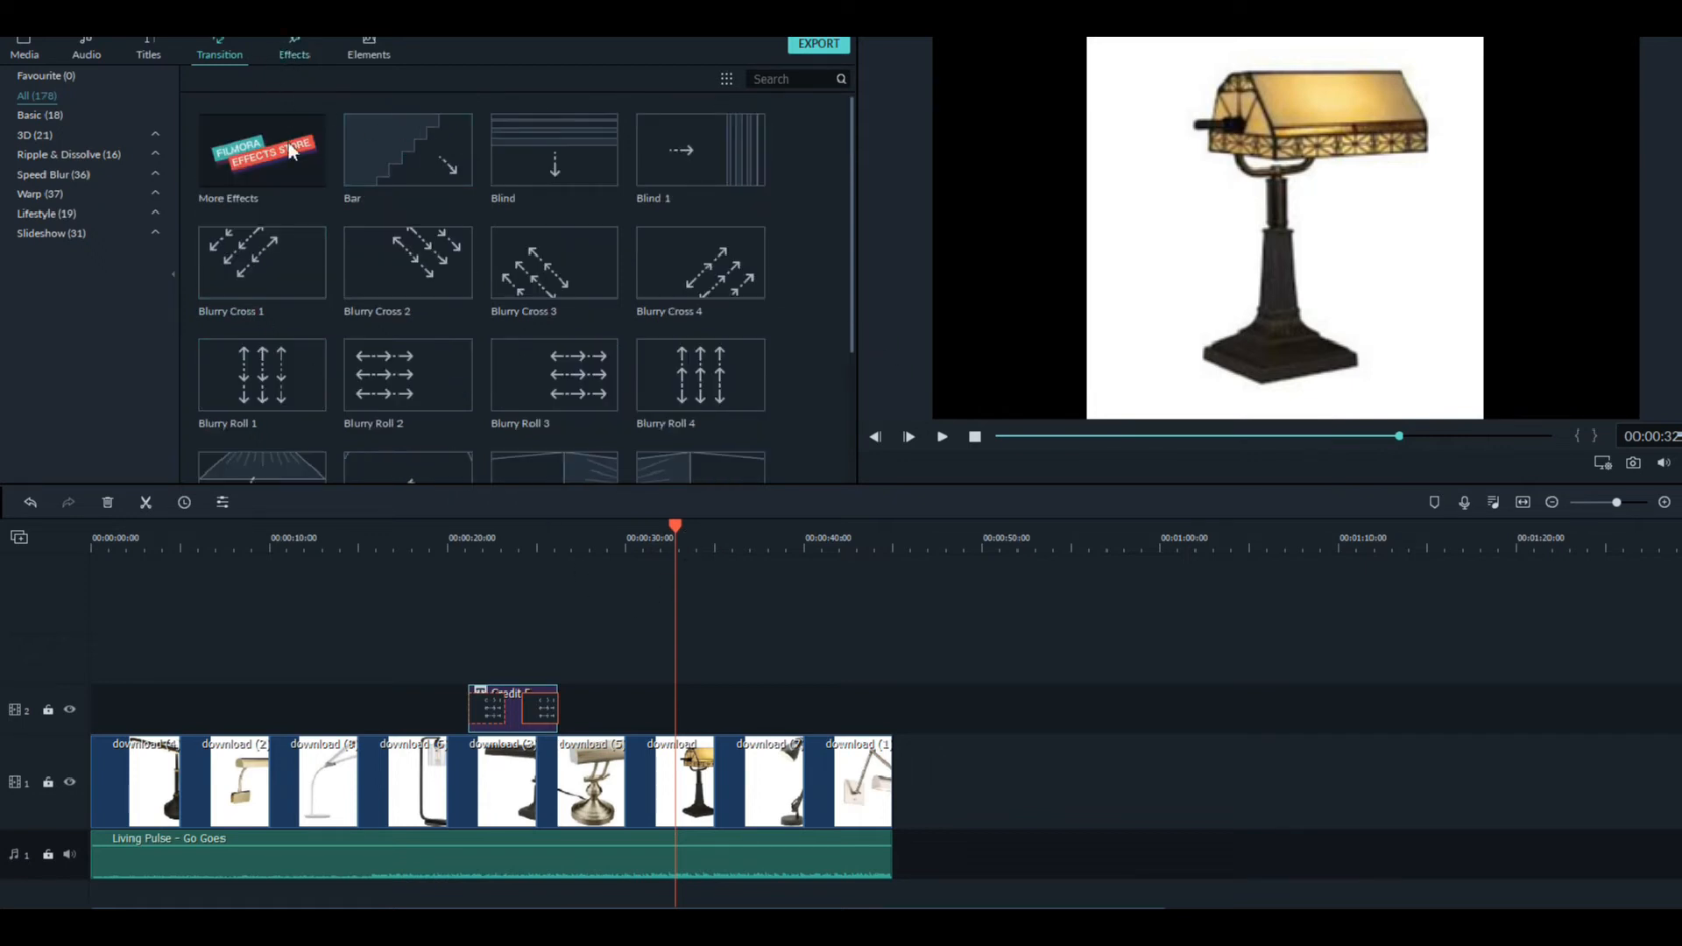
click(298, 55)
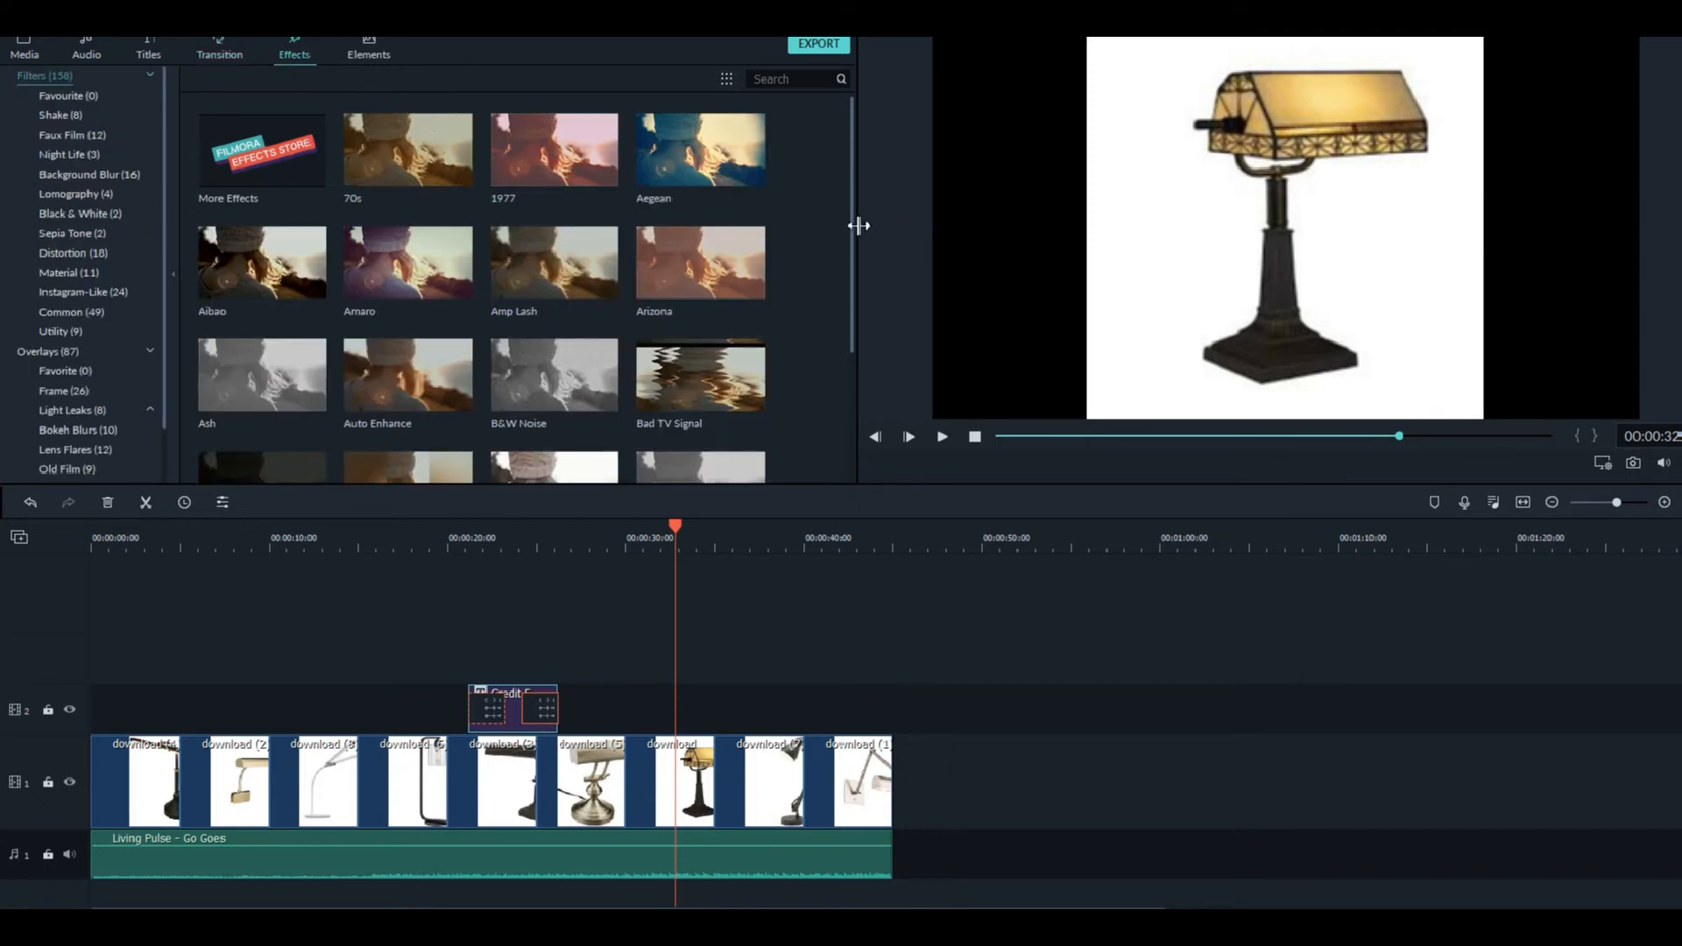
scroll(848, 339, down, 5)
drag(843, 401, 842, 366)
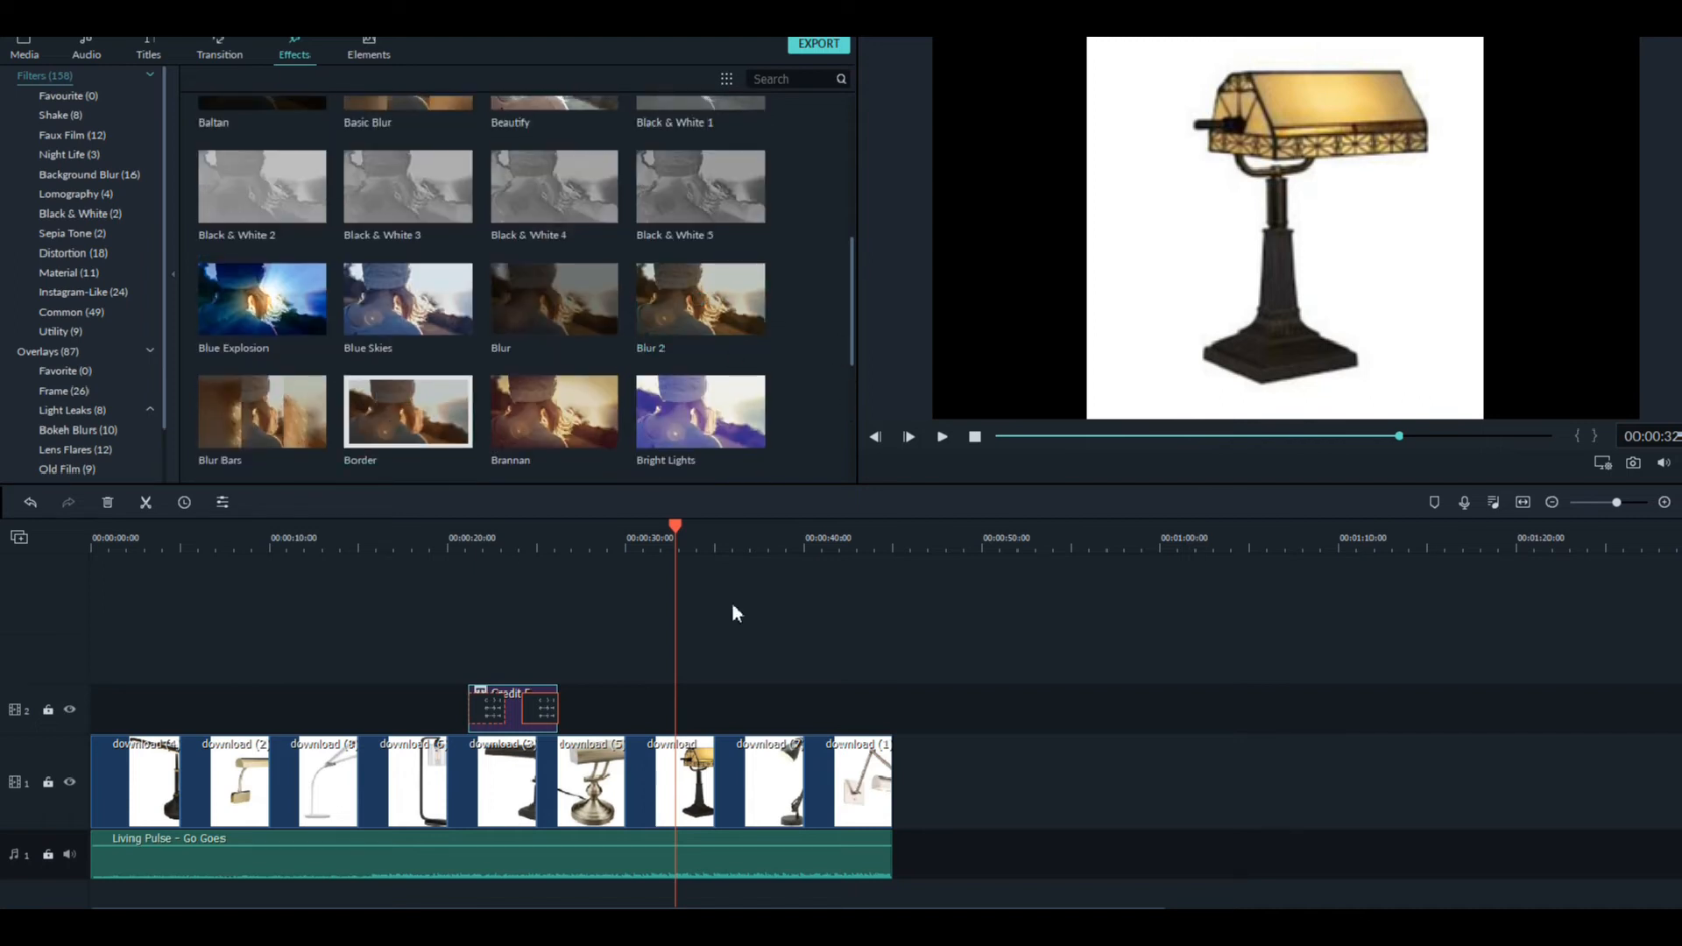
click(555, 300)
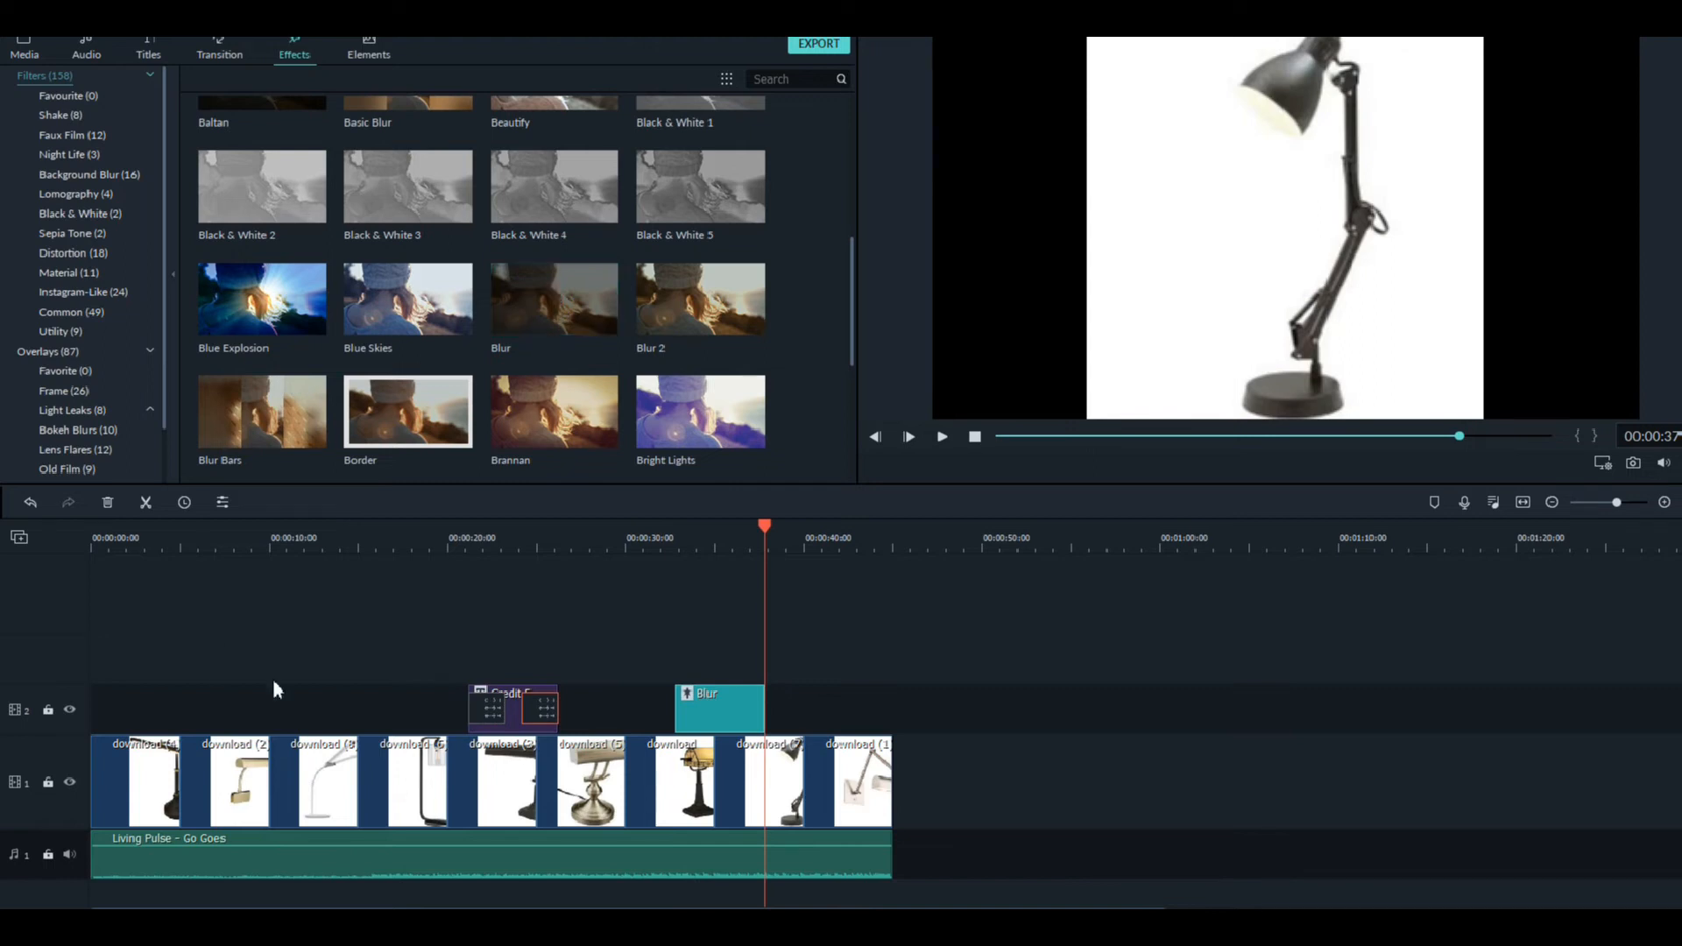
click(679, 538)
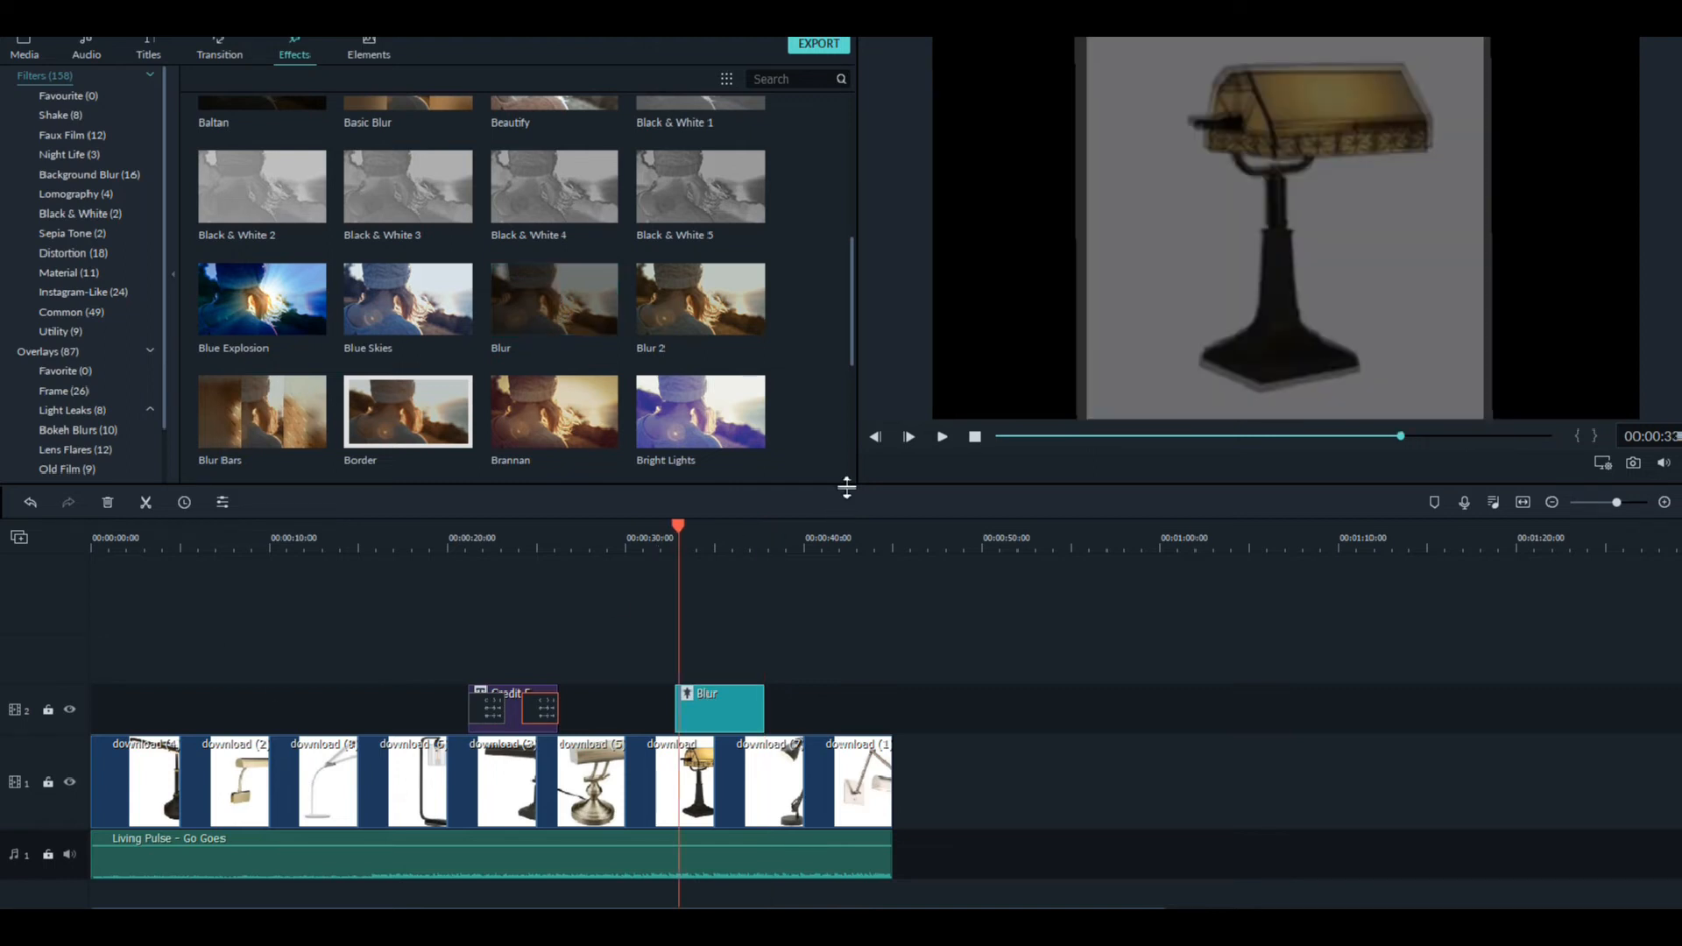
click(942, 436)
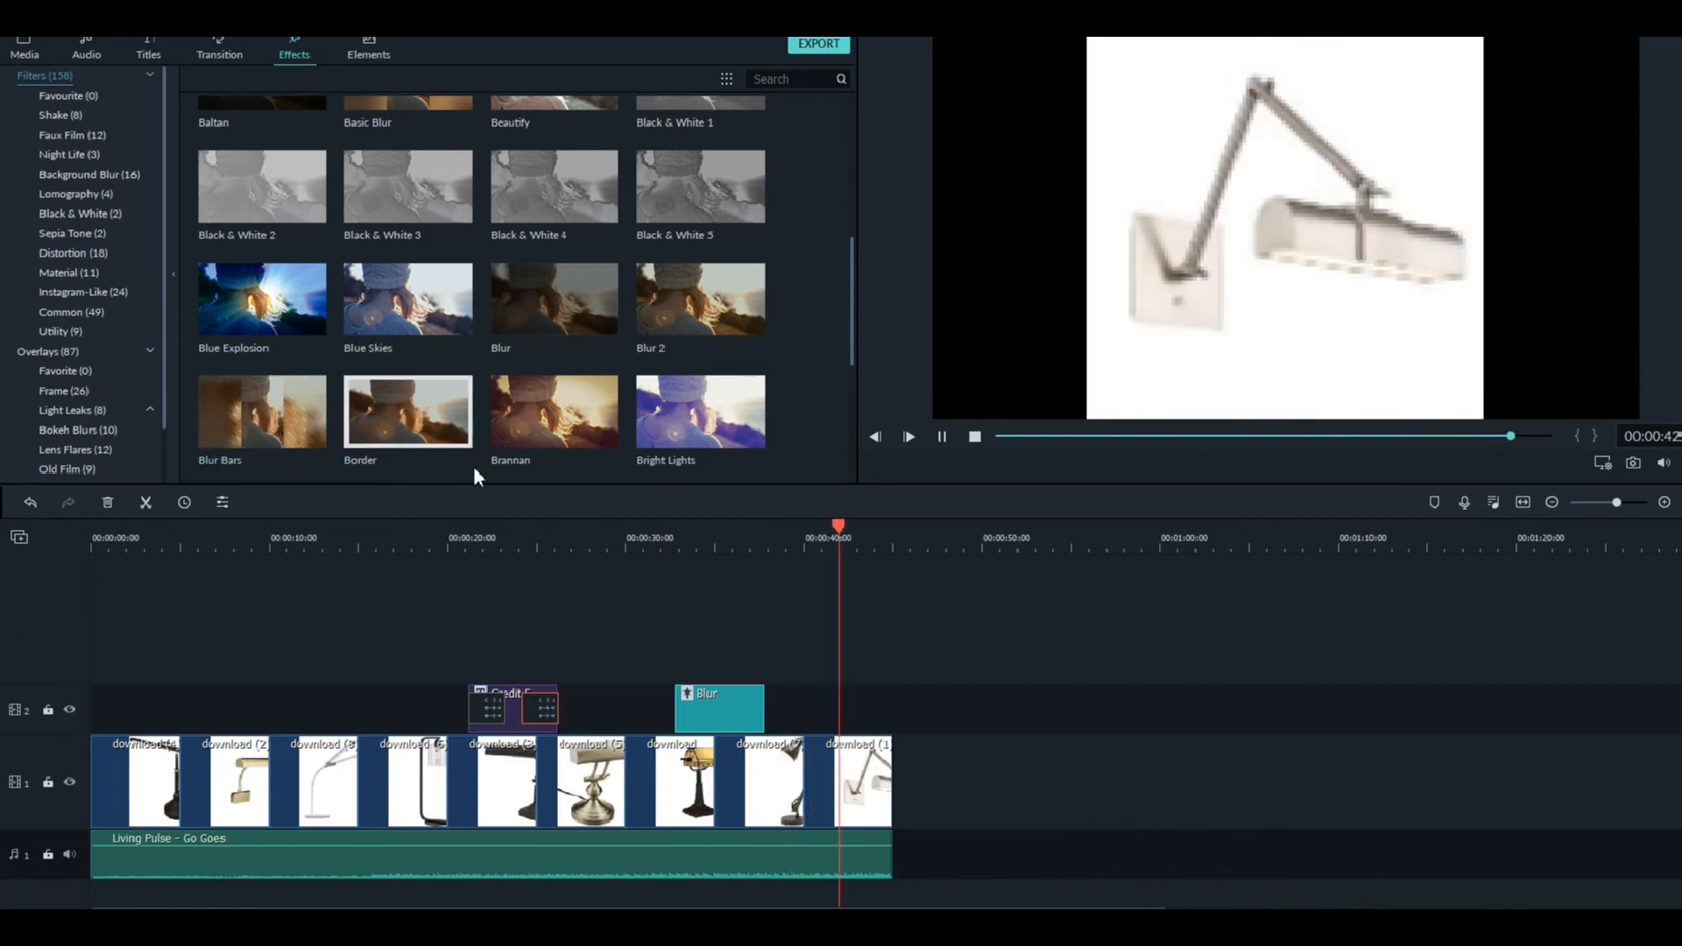
click(678, 538)
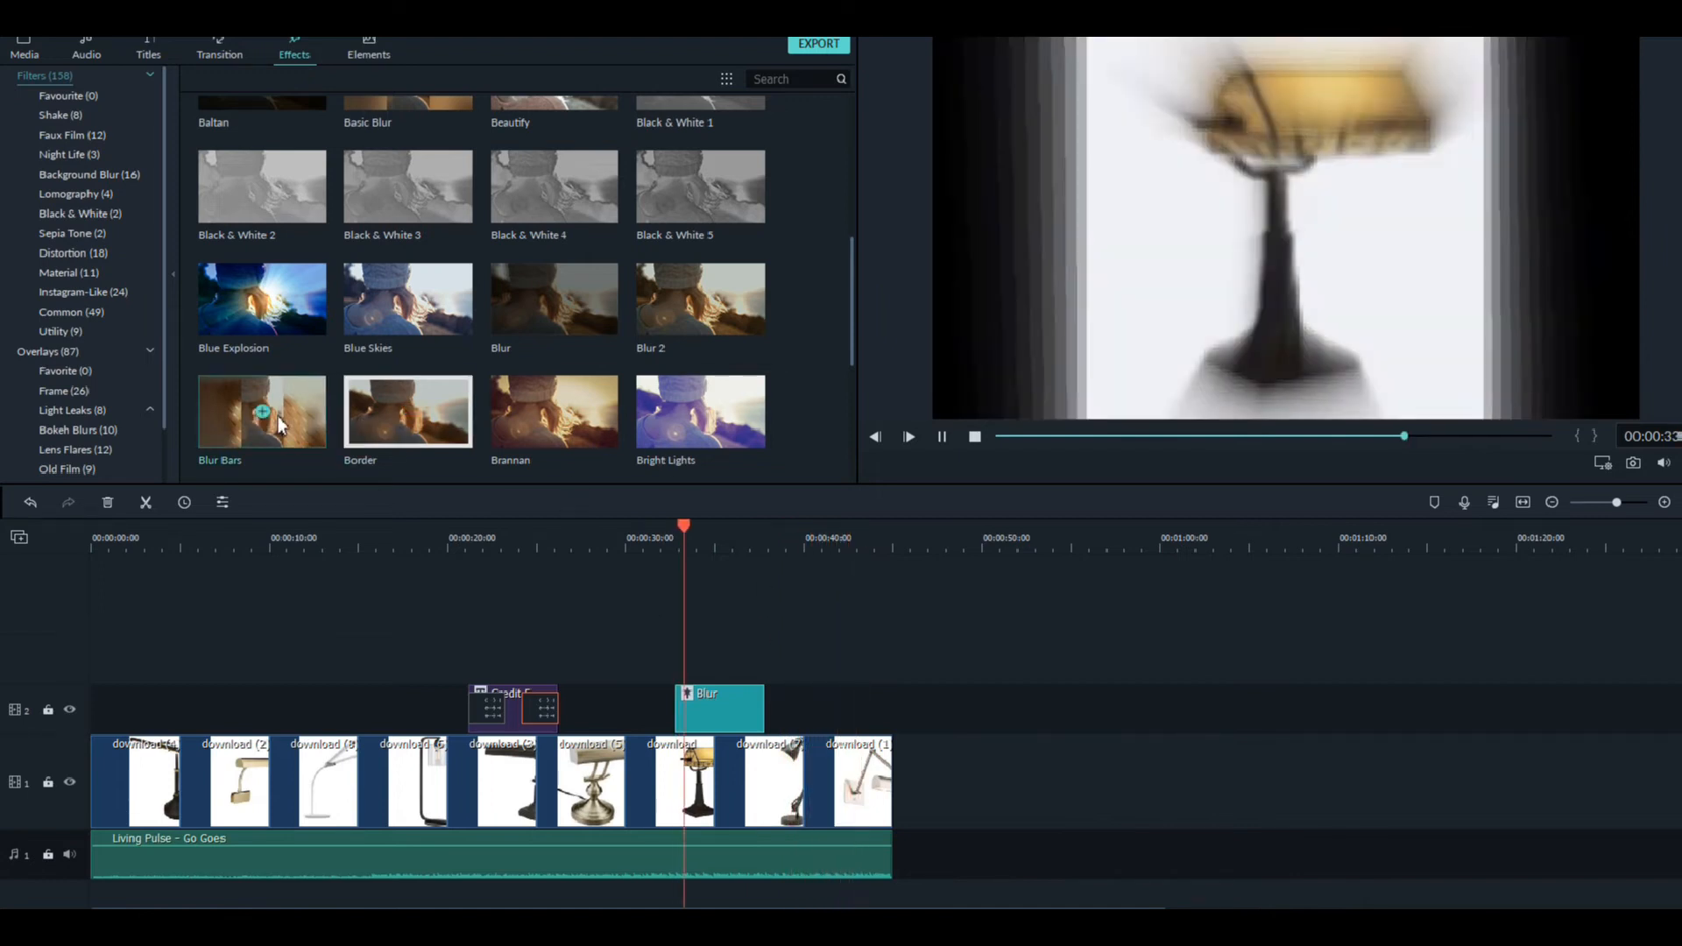
- Add the Blur Bars filter in place of the Blur clip at about 34 seconds, delete the Blur remainder, and preview it
click(262, 413)
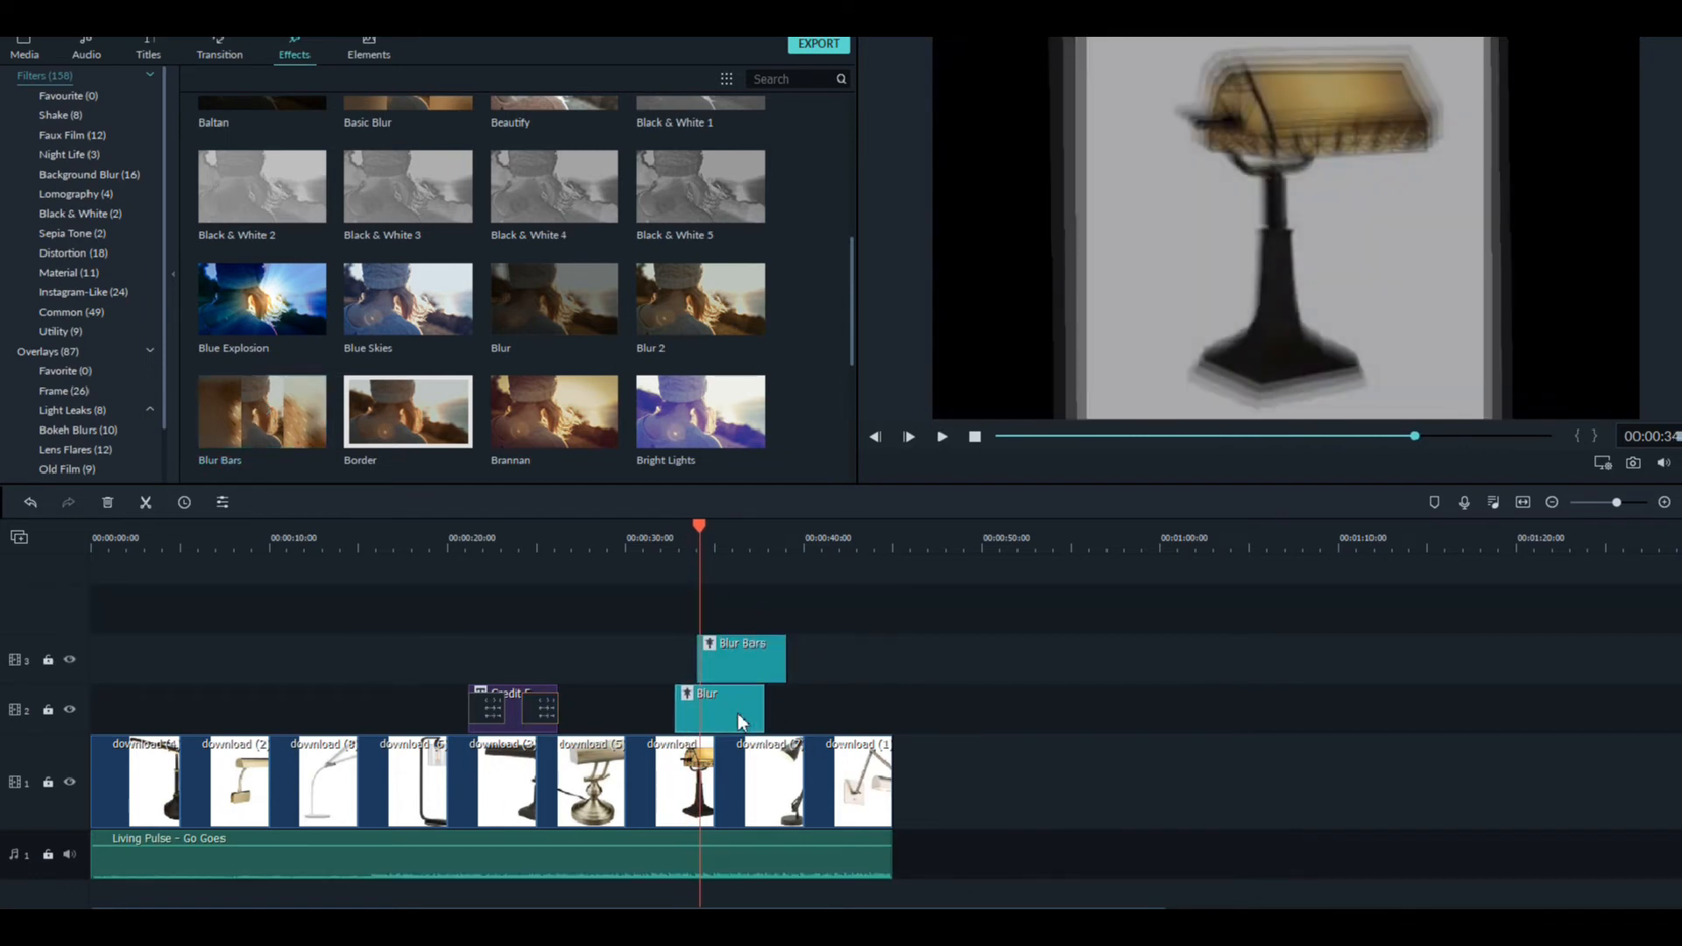
drag(751, 666, 693, 709)
key(Delete)
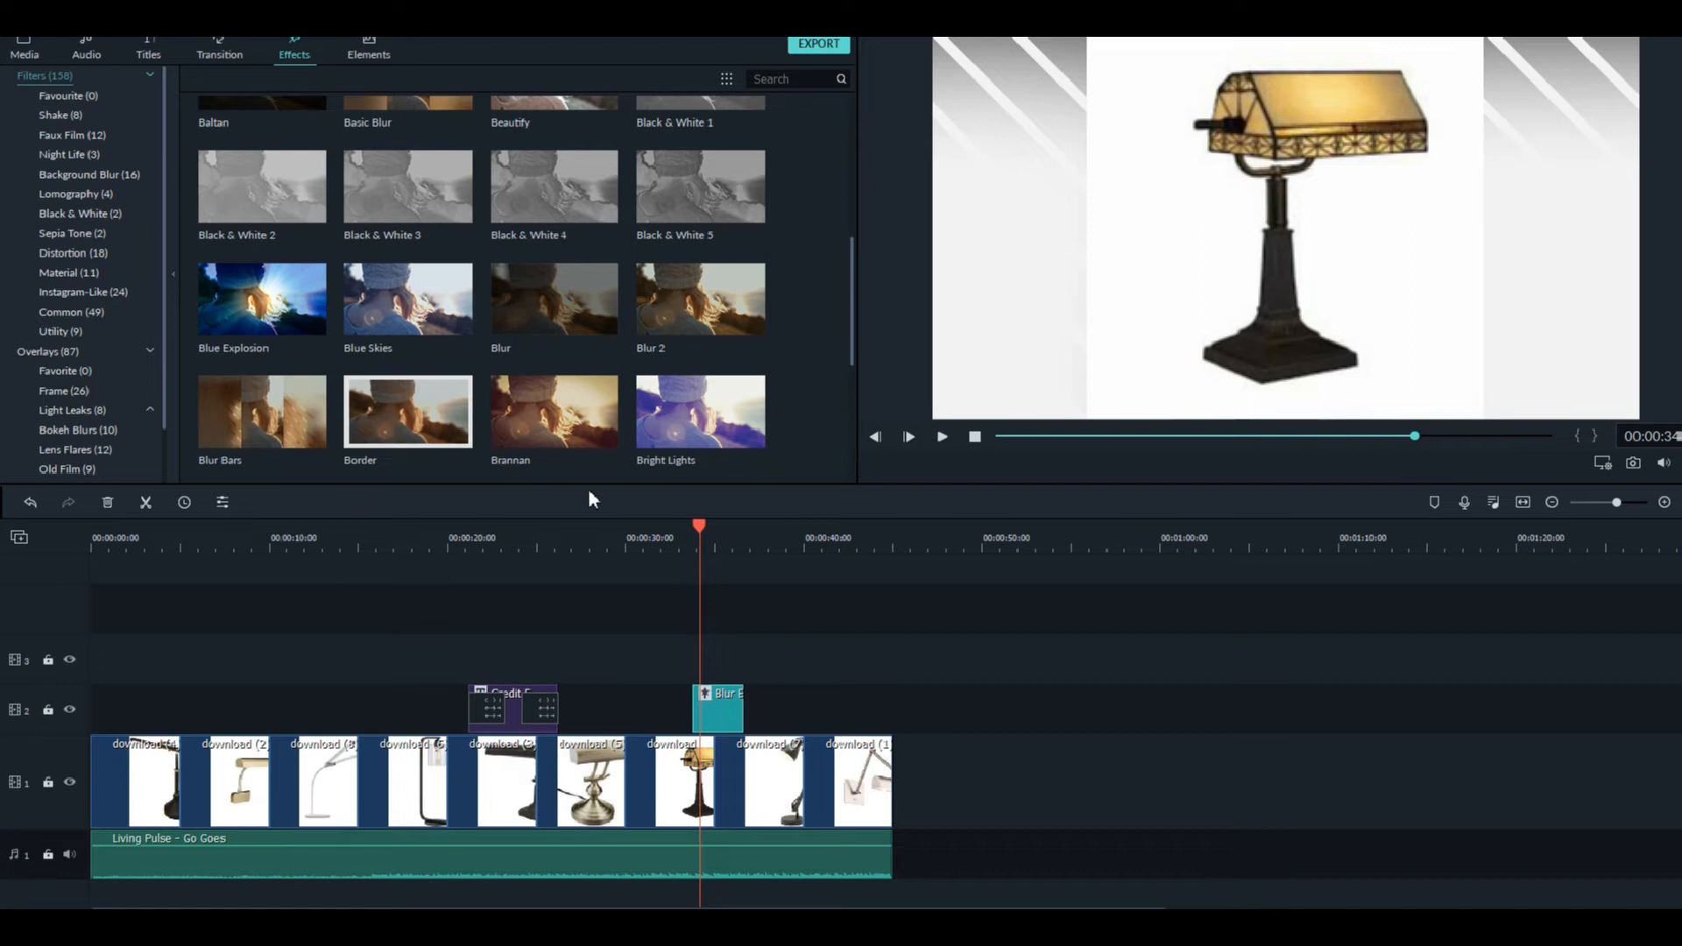
click(942, 437)
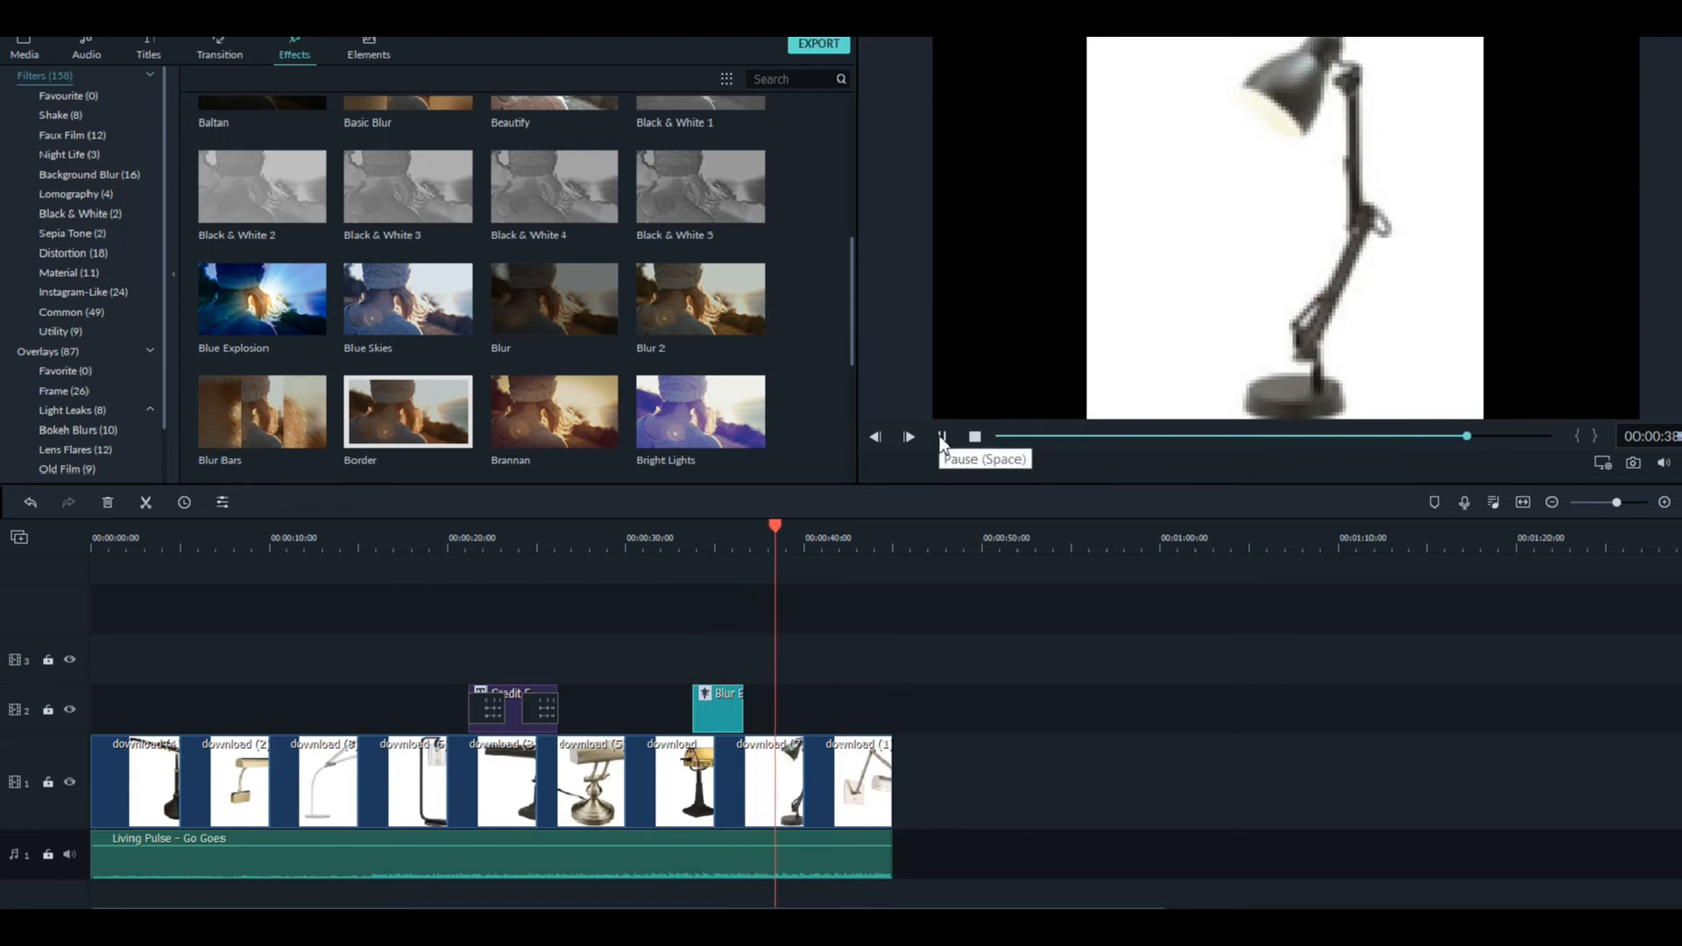
click(942, 437)
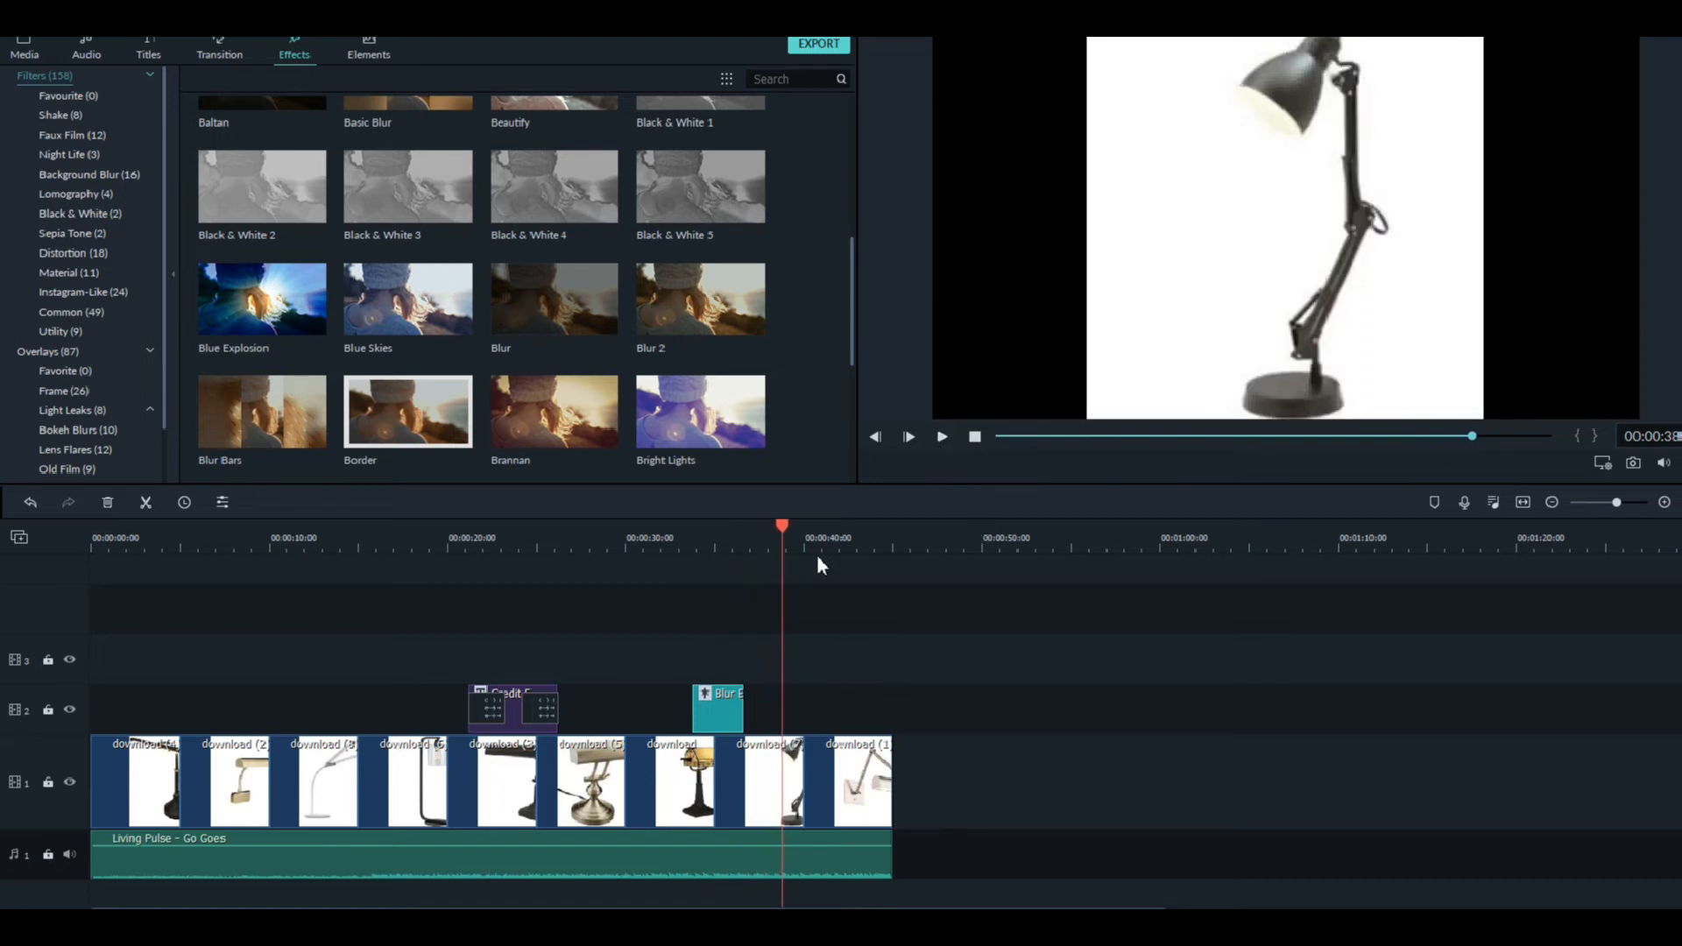
- Add the Element Emoji 1 element on the second video track at about 4 seconds and preview it
click(171, 550)
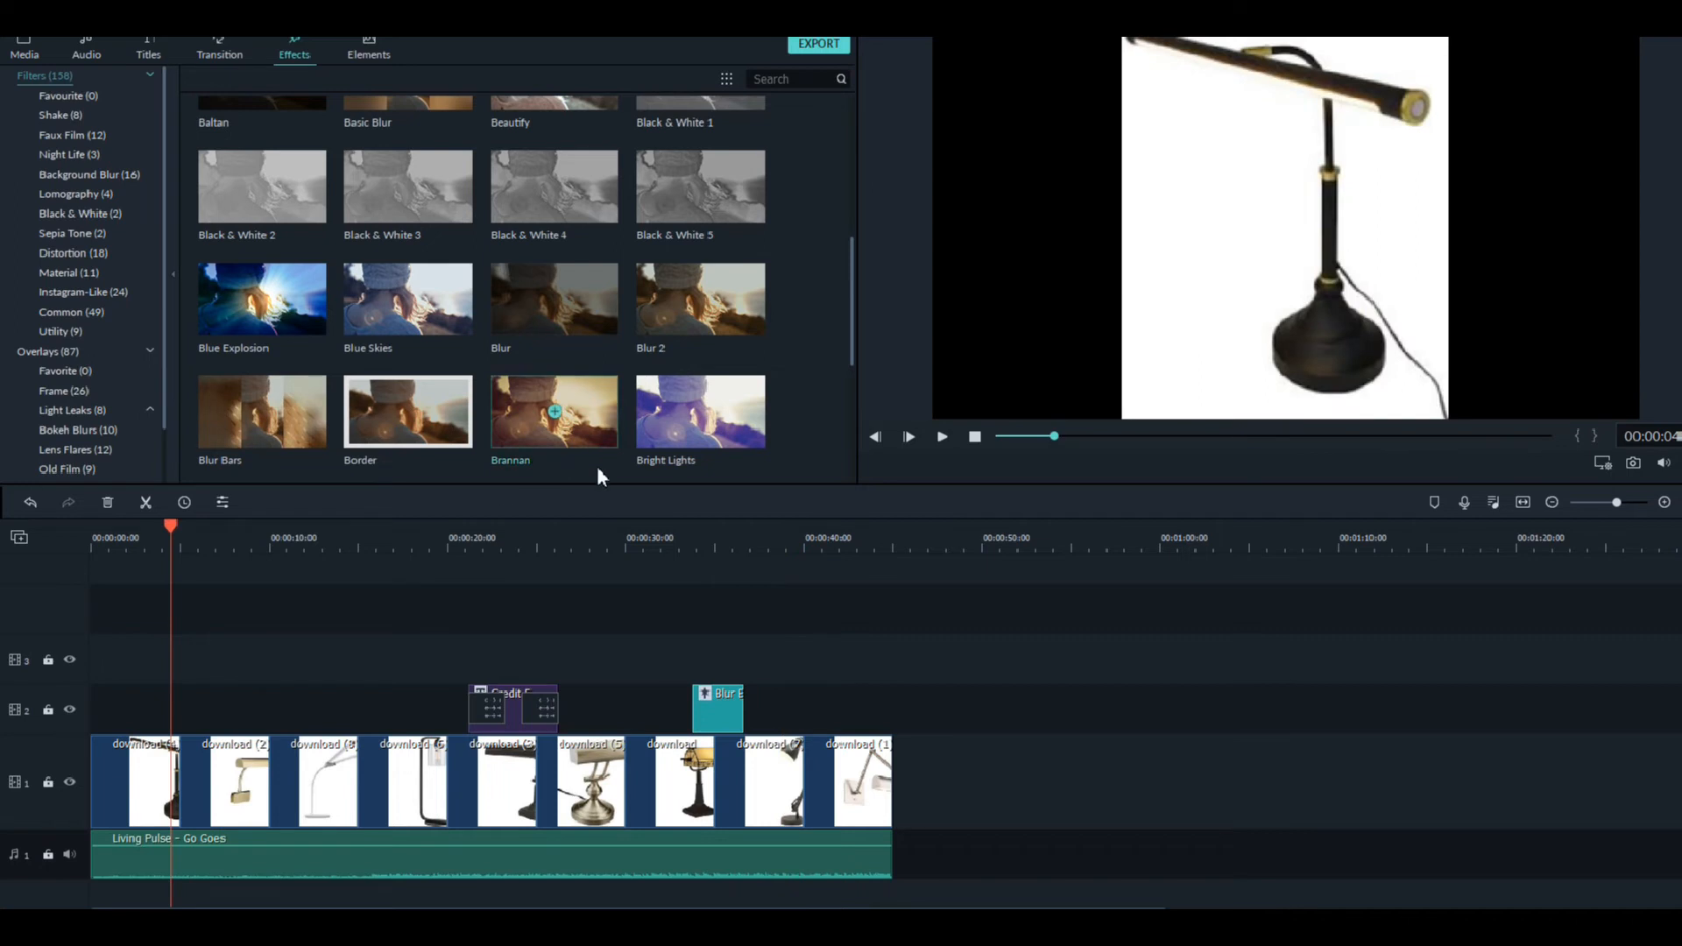
click(76, 219)
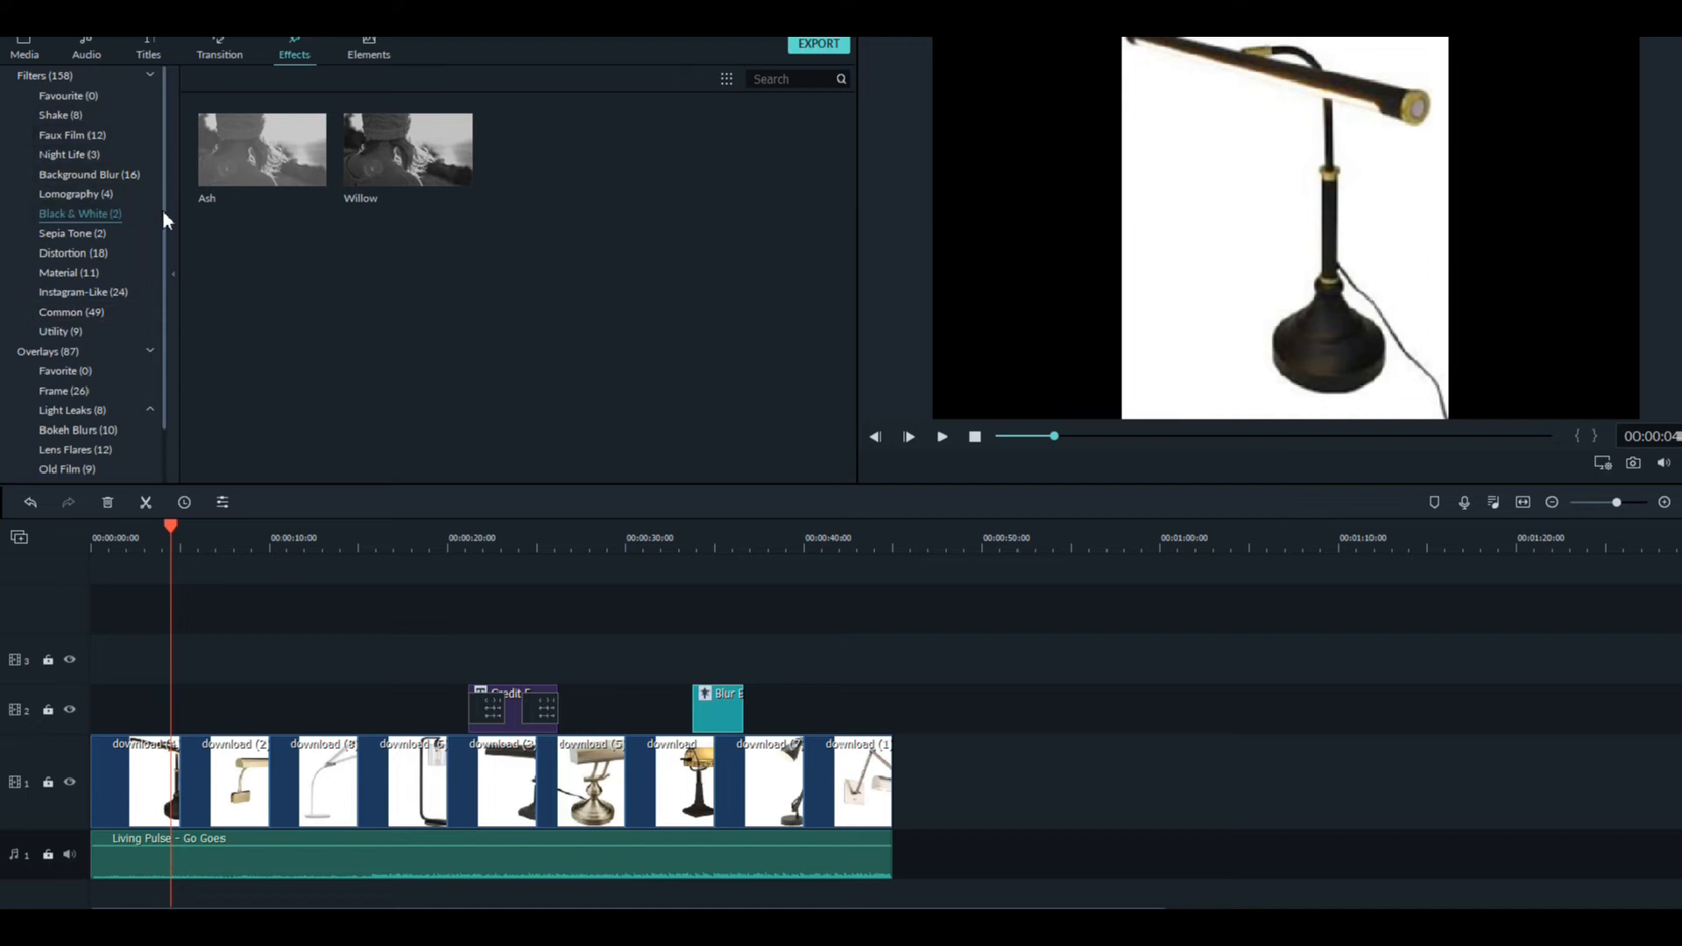
click(71, 79)
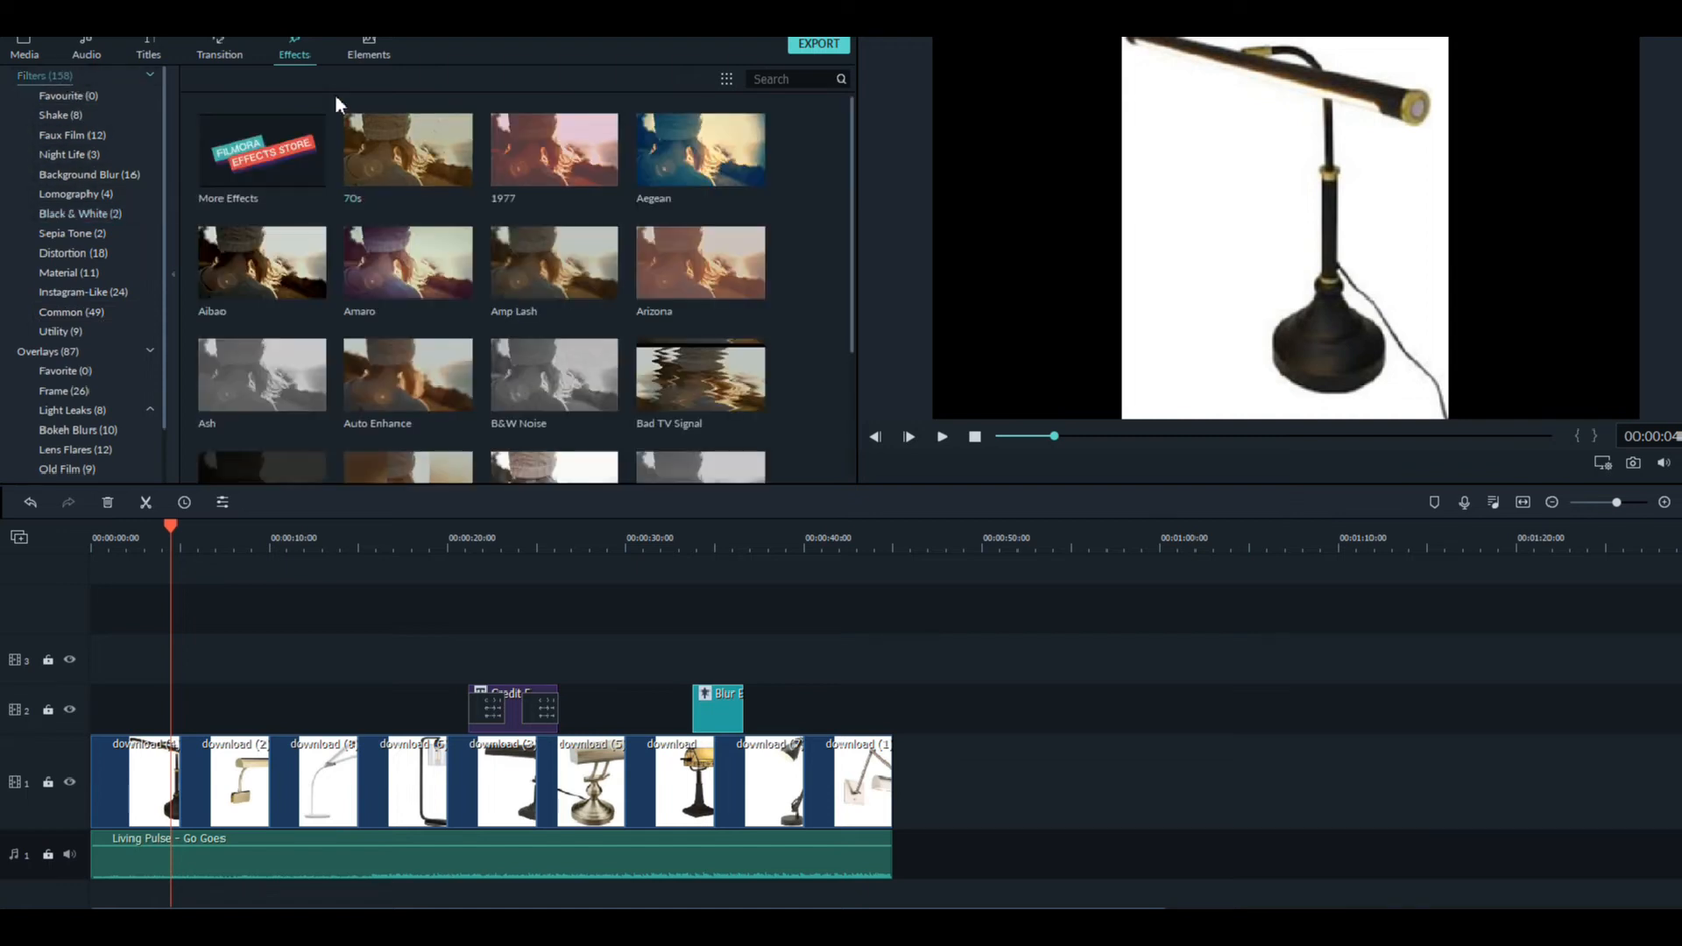
click(365, 61)
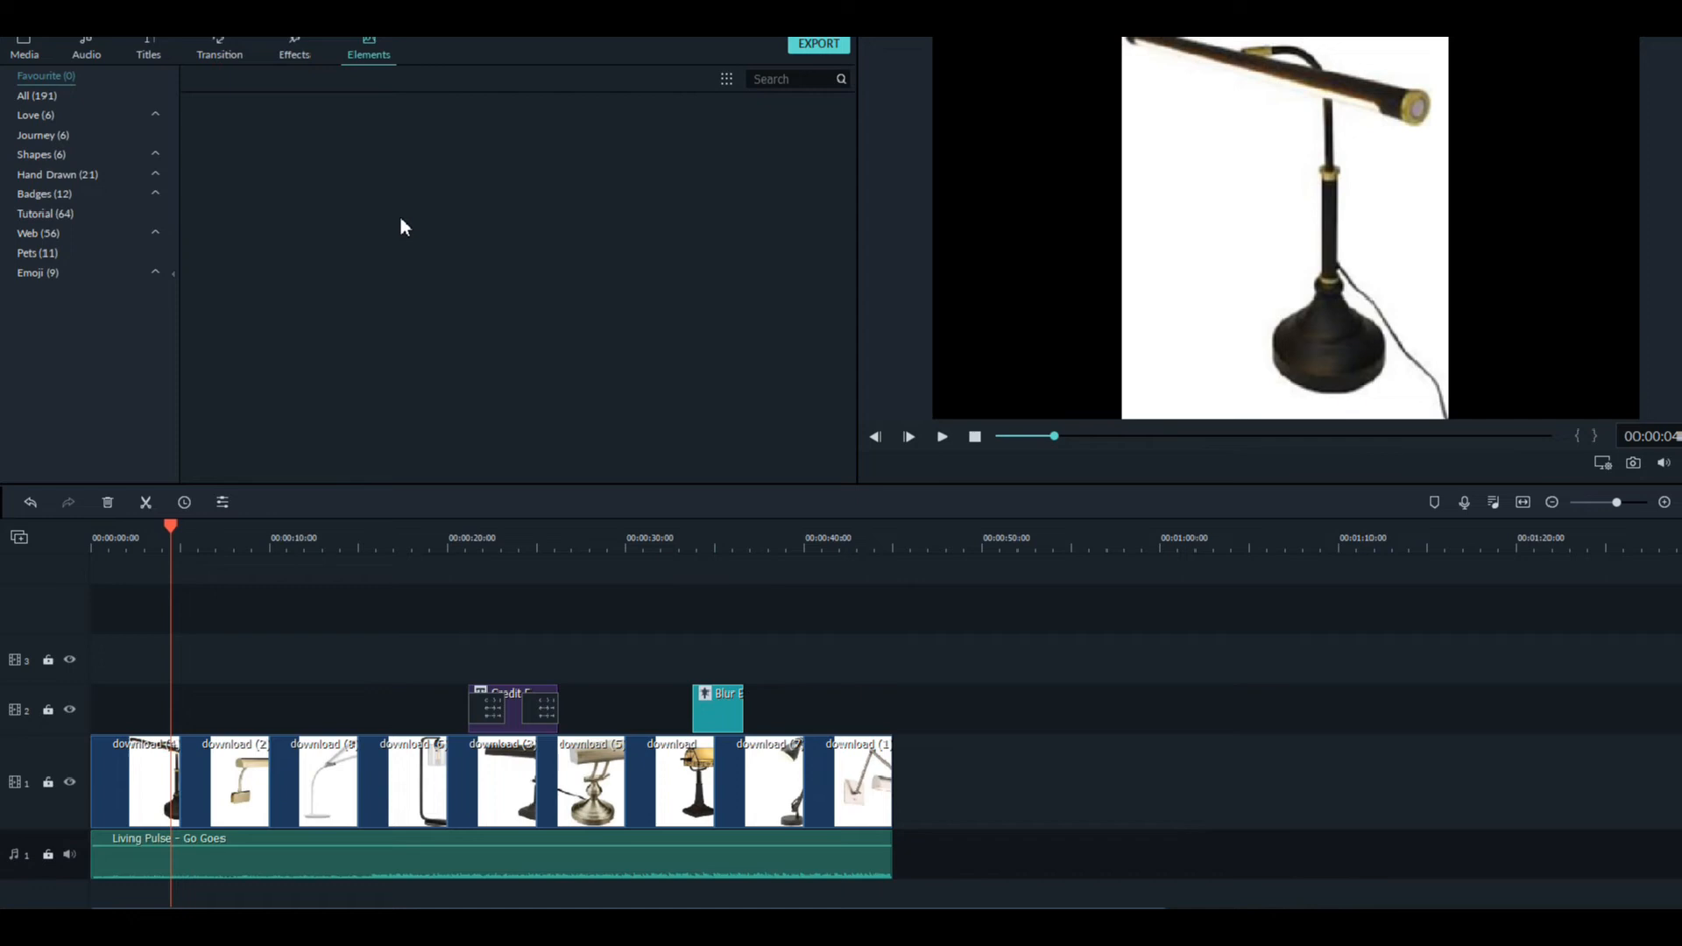
click(51, 98)
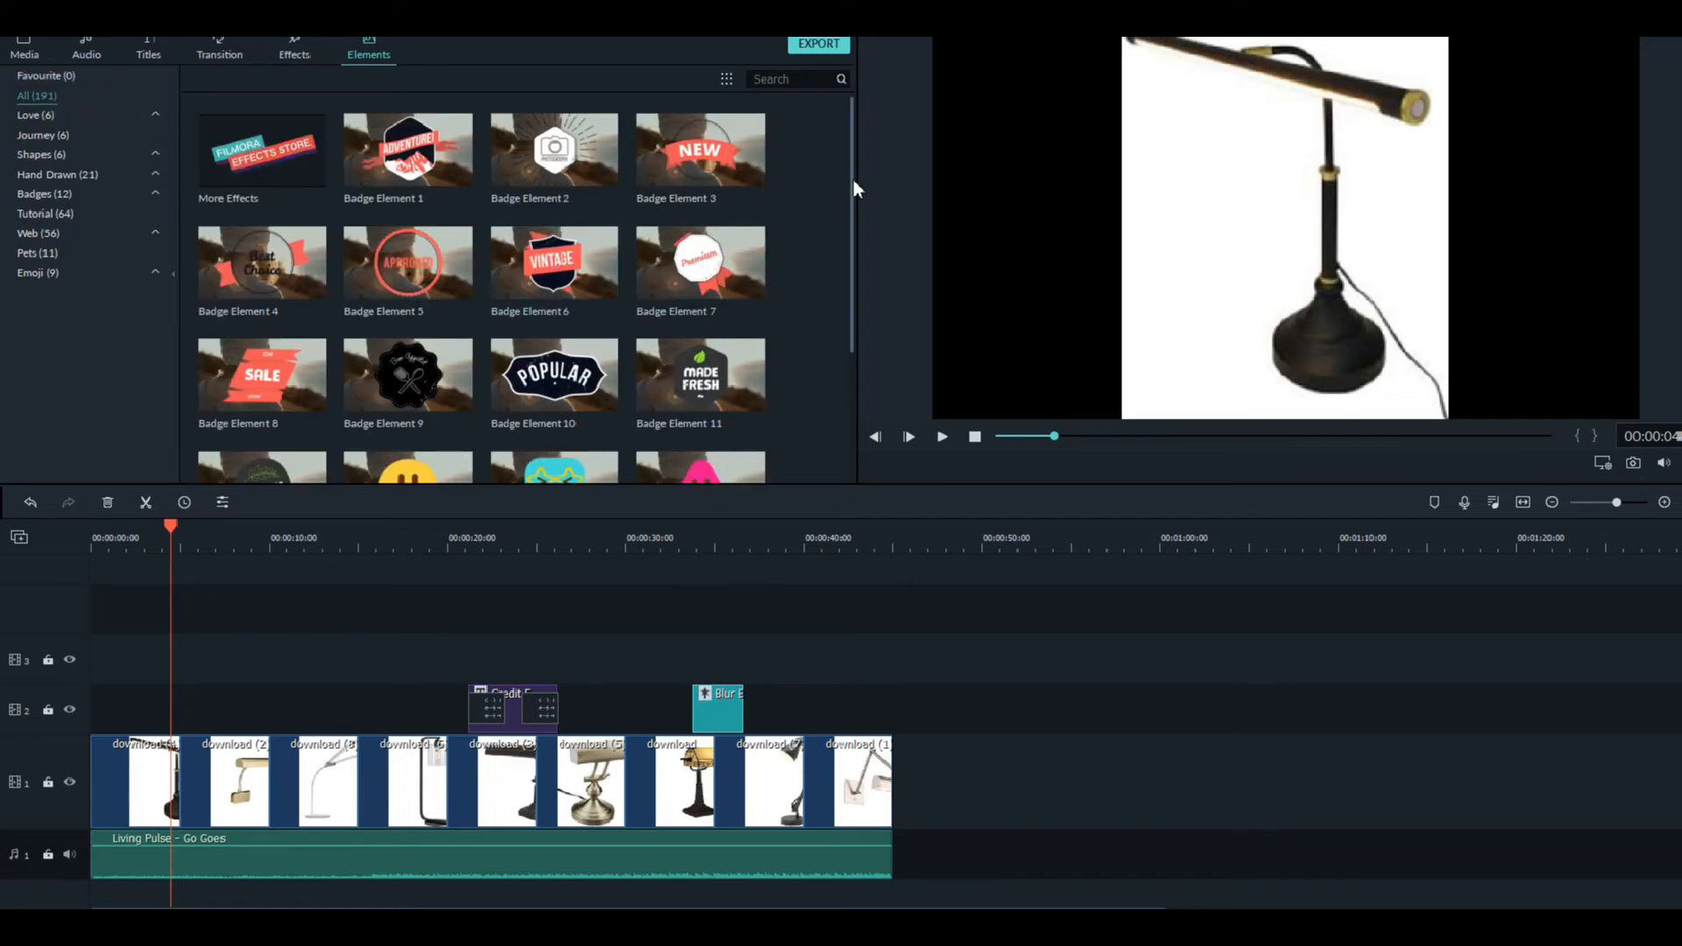
drag(854, 181, 853, 255)
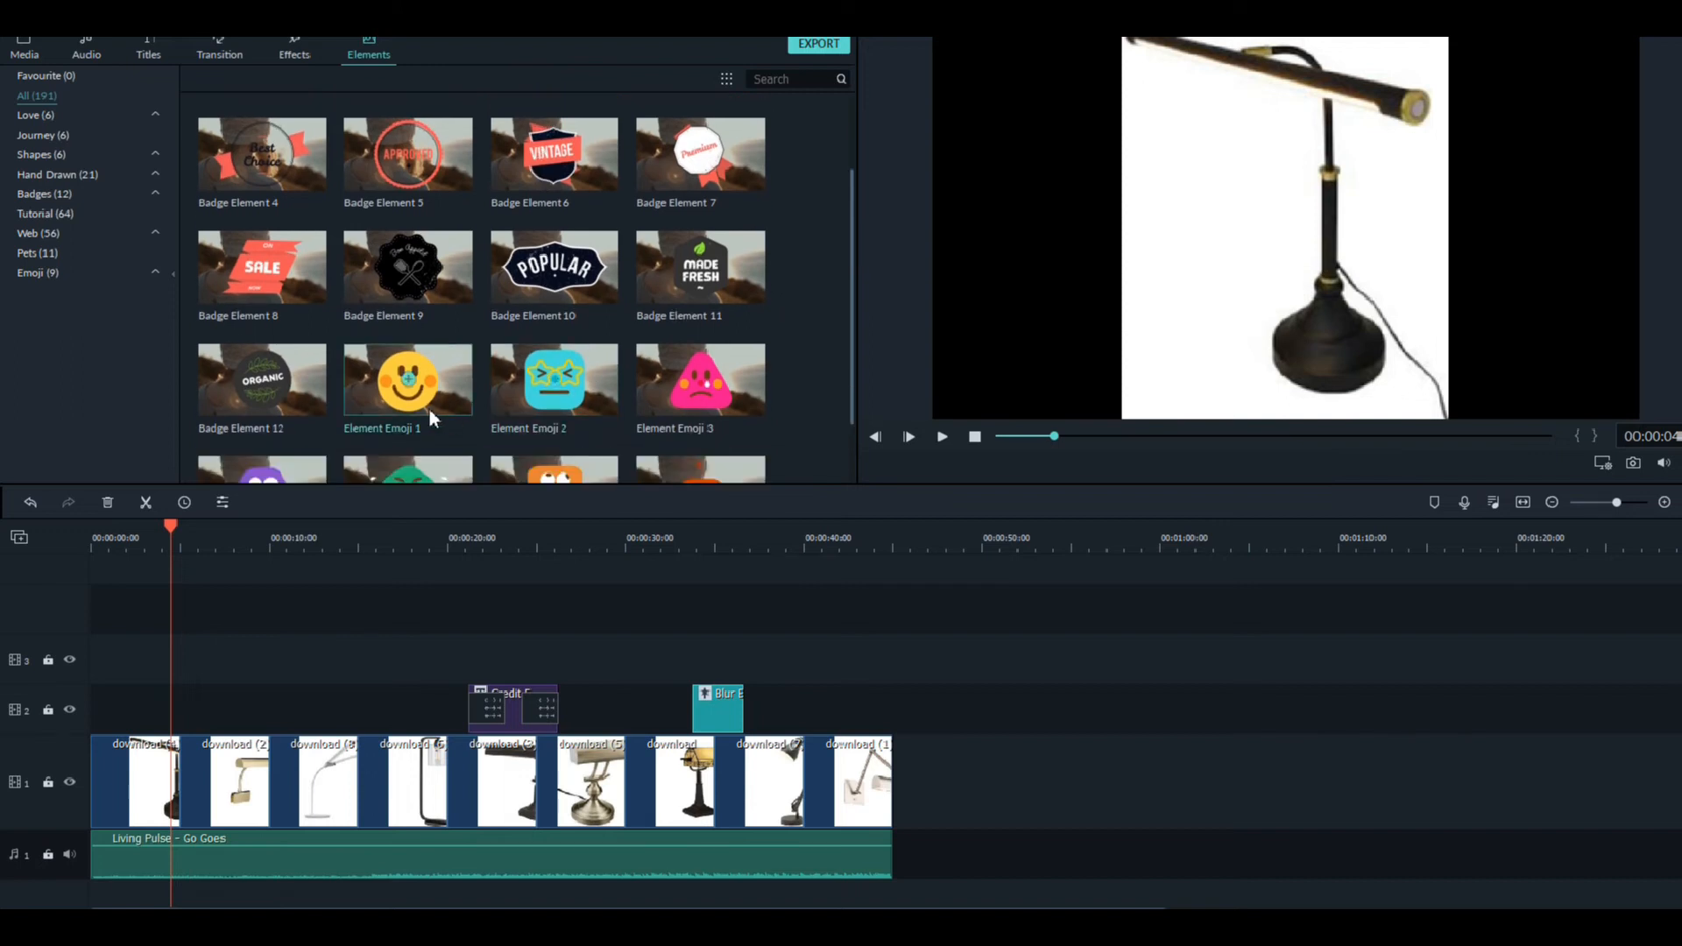
drag(406, 395, 214, 708)
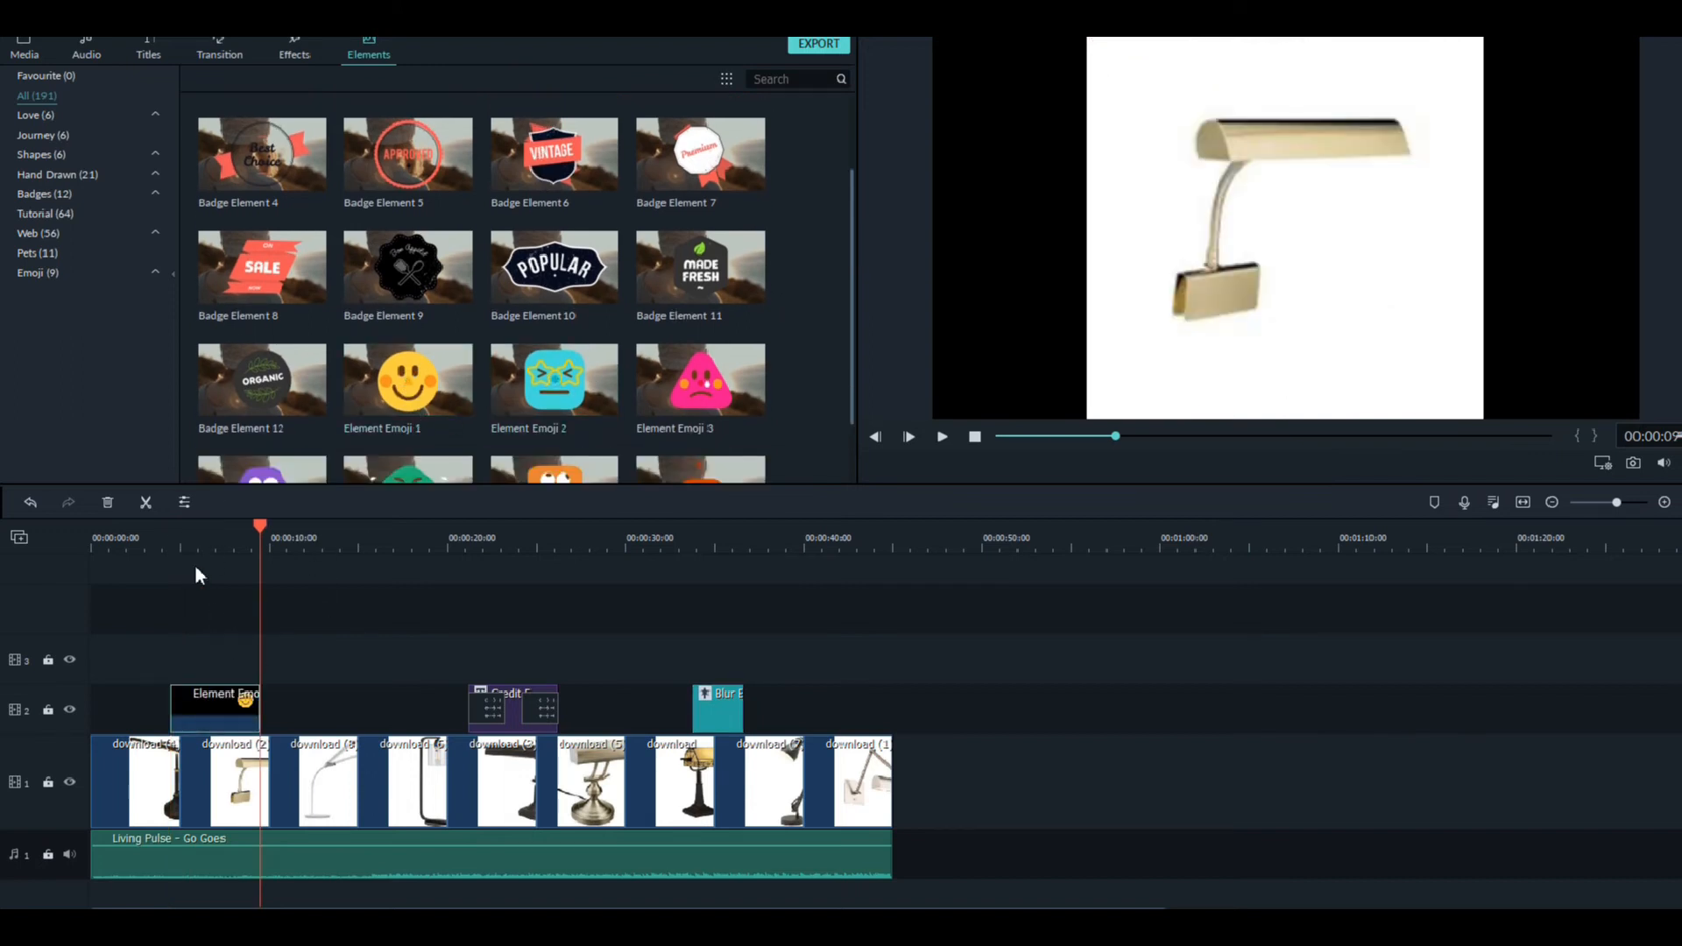
click(195, 536)
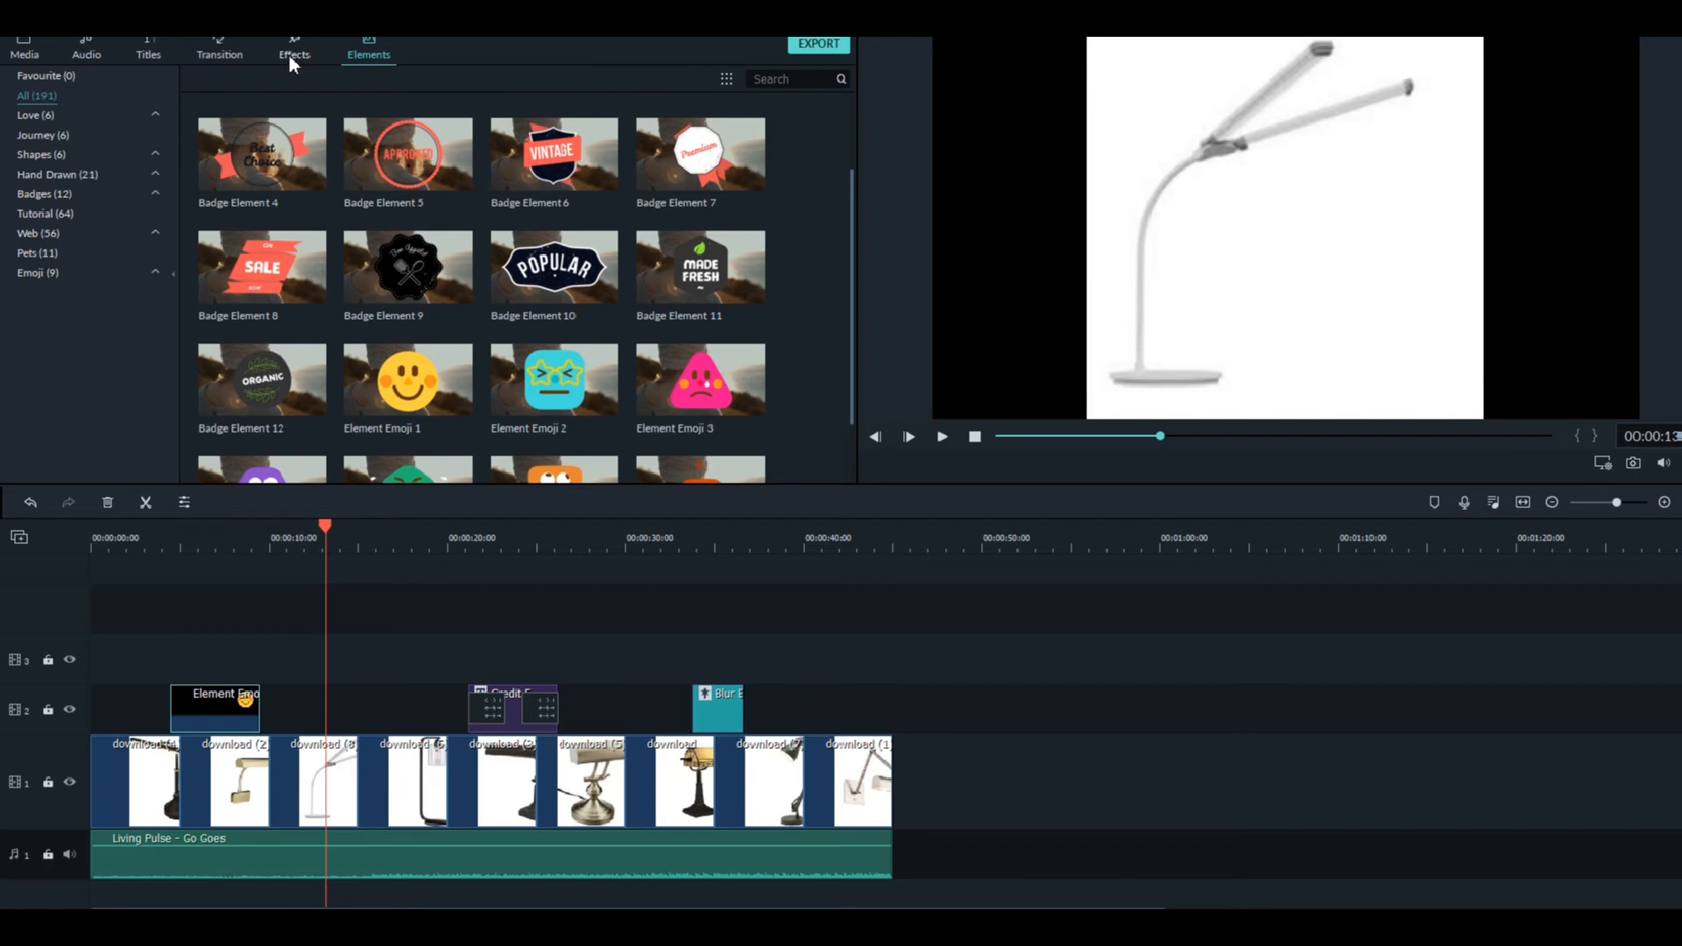
- Add the Bad TV Signal filter just after the emoji clip at about 10 seconds and shorten it to end at about 12 seconds
click(289, 58)
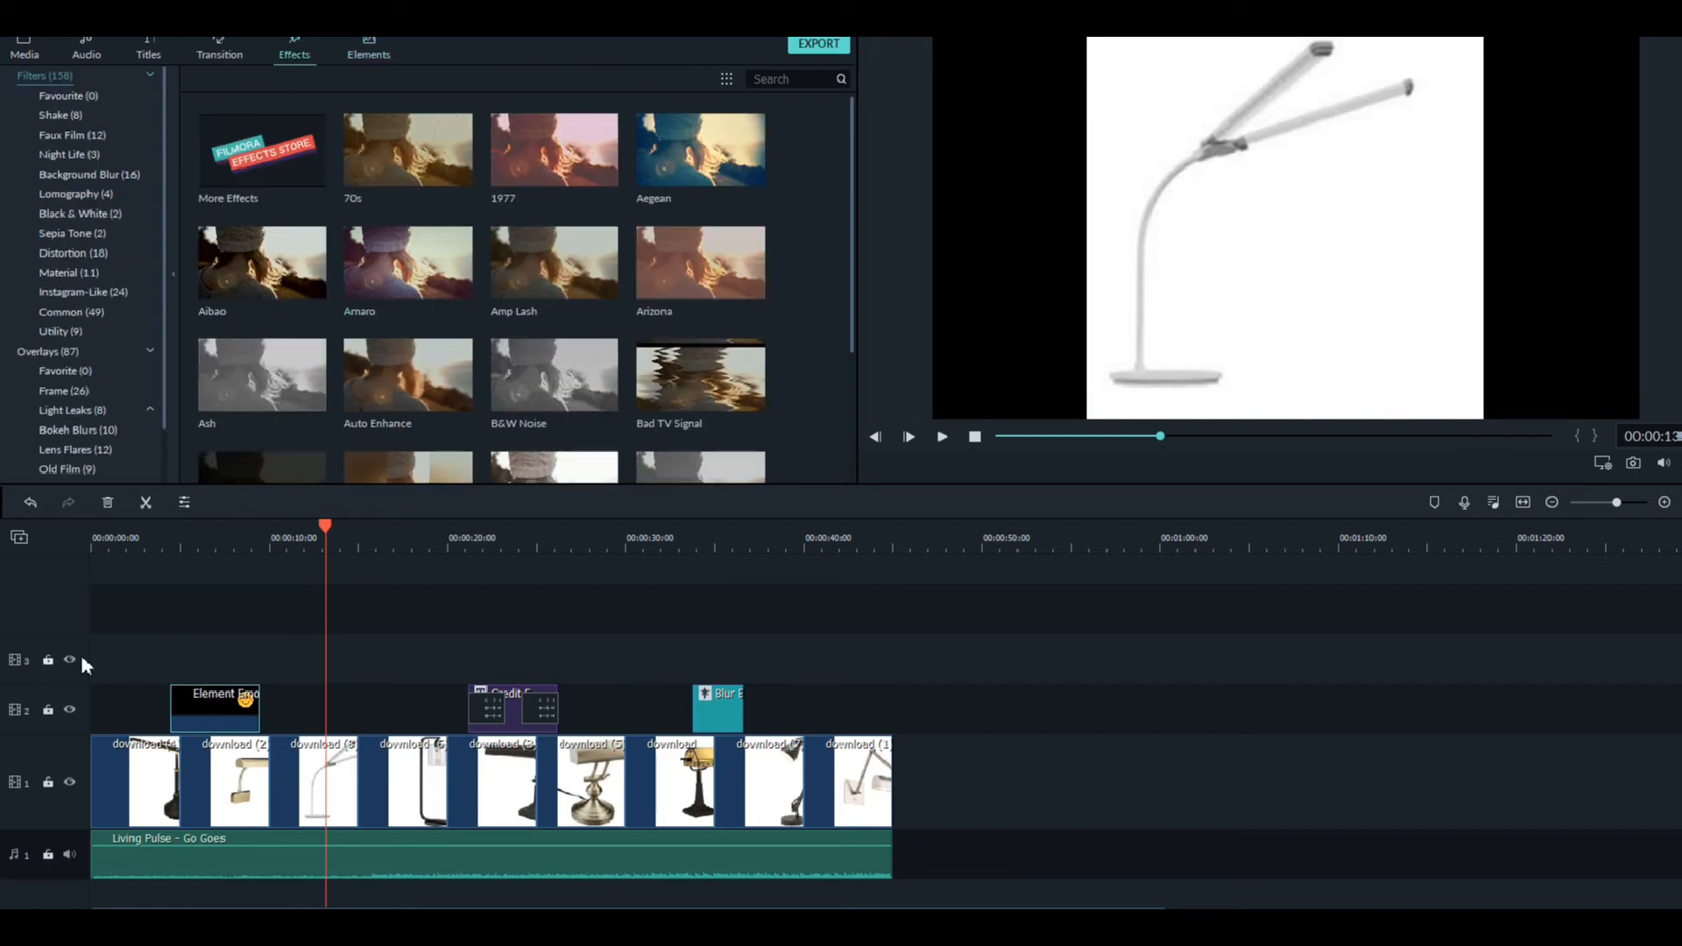
click(259, 538)
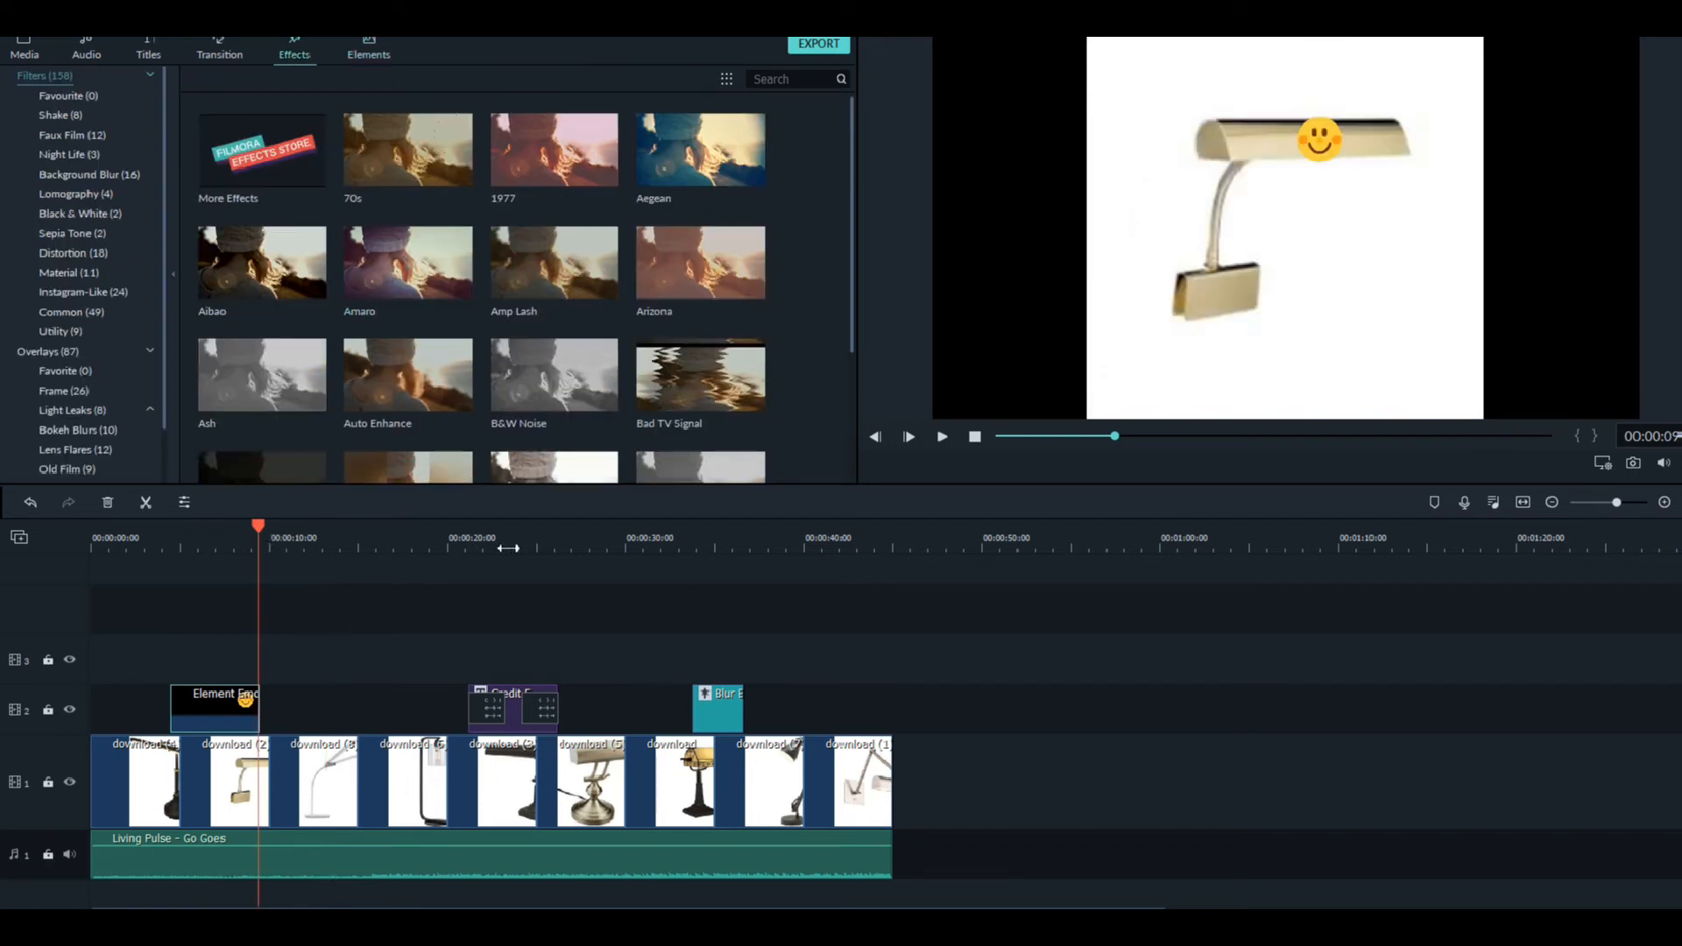
click(942, 436)
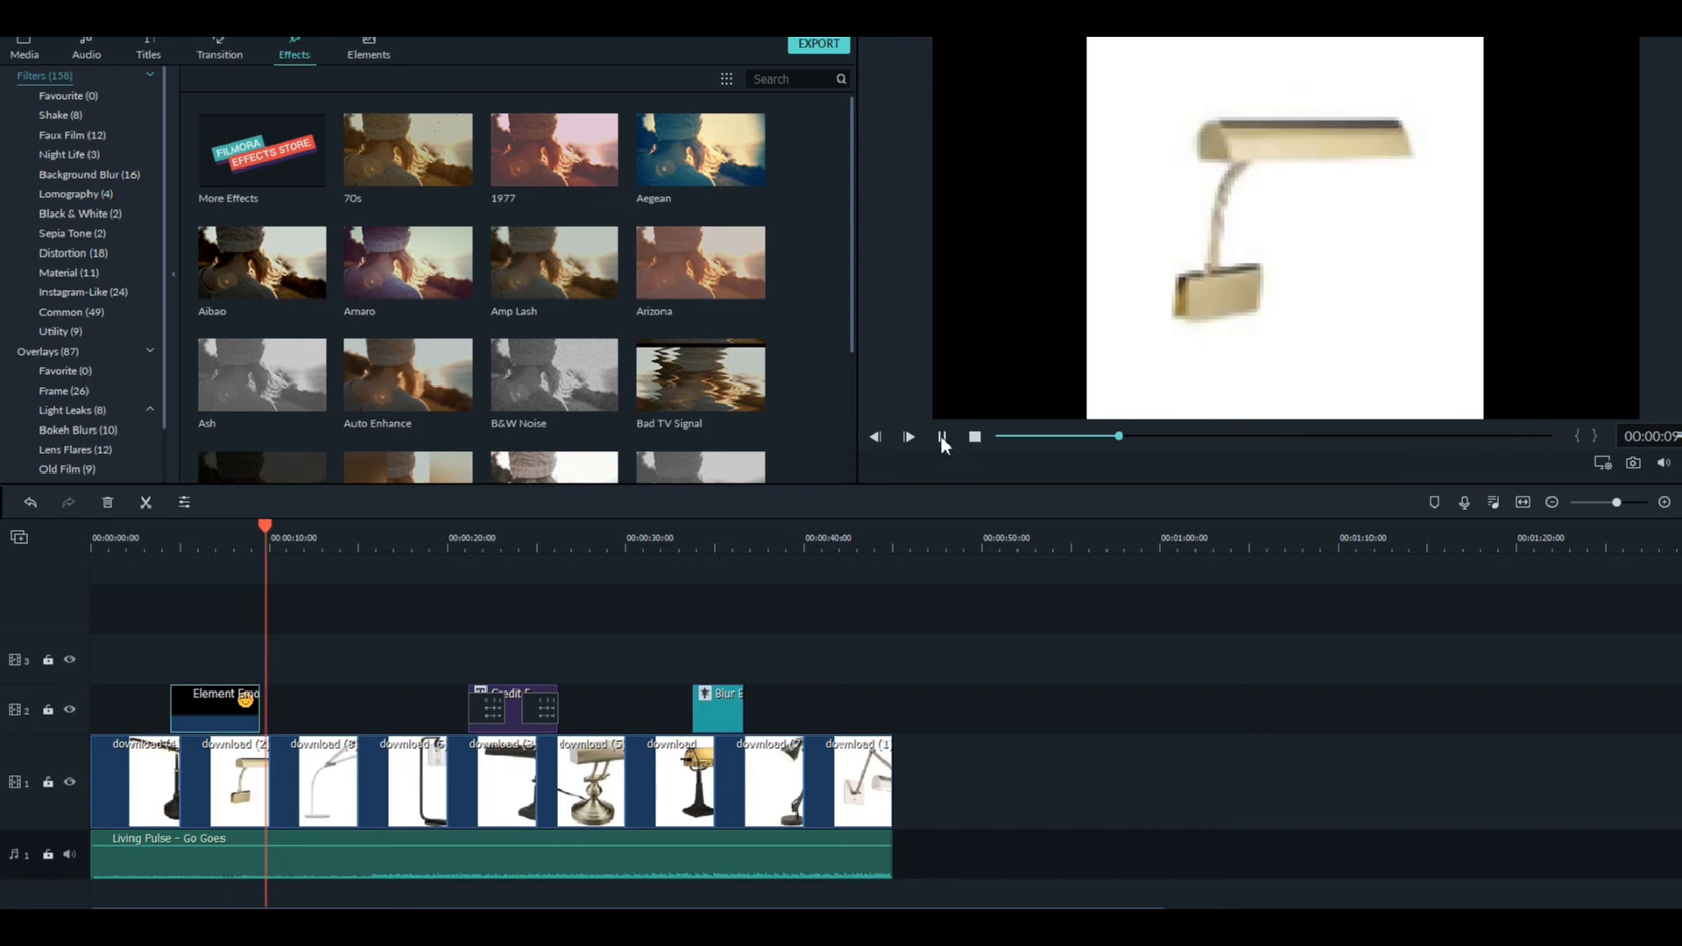
click(942, 438)
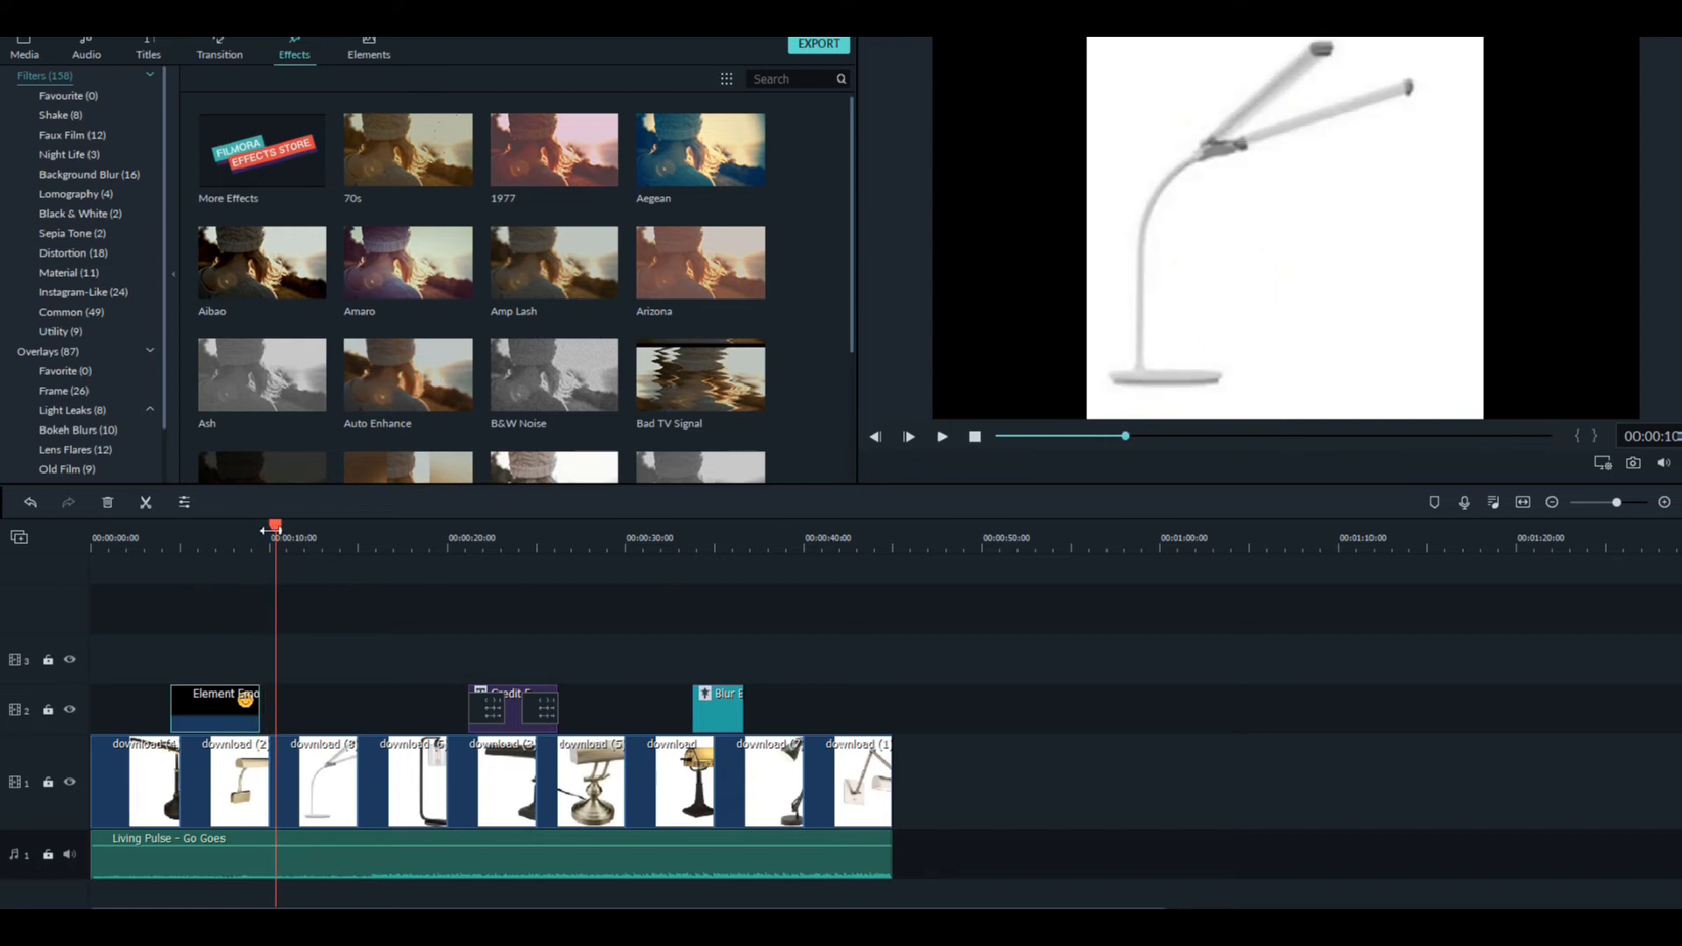
drag(271, 531, 268, 536)
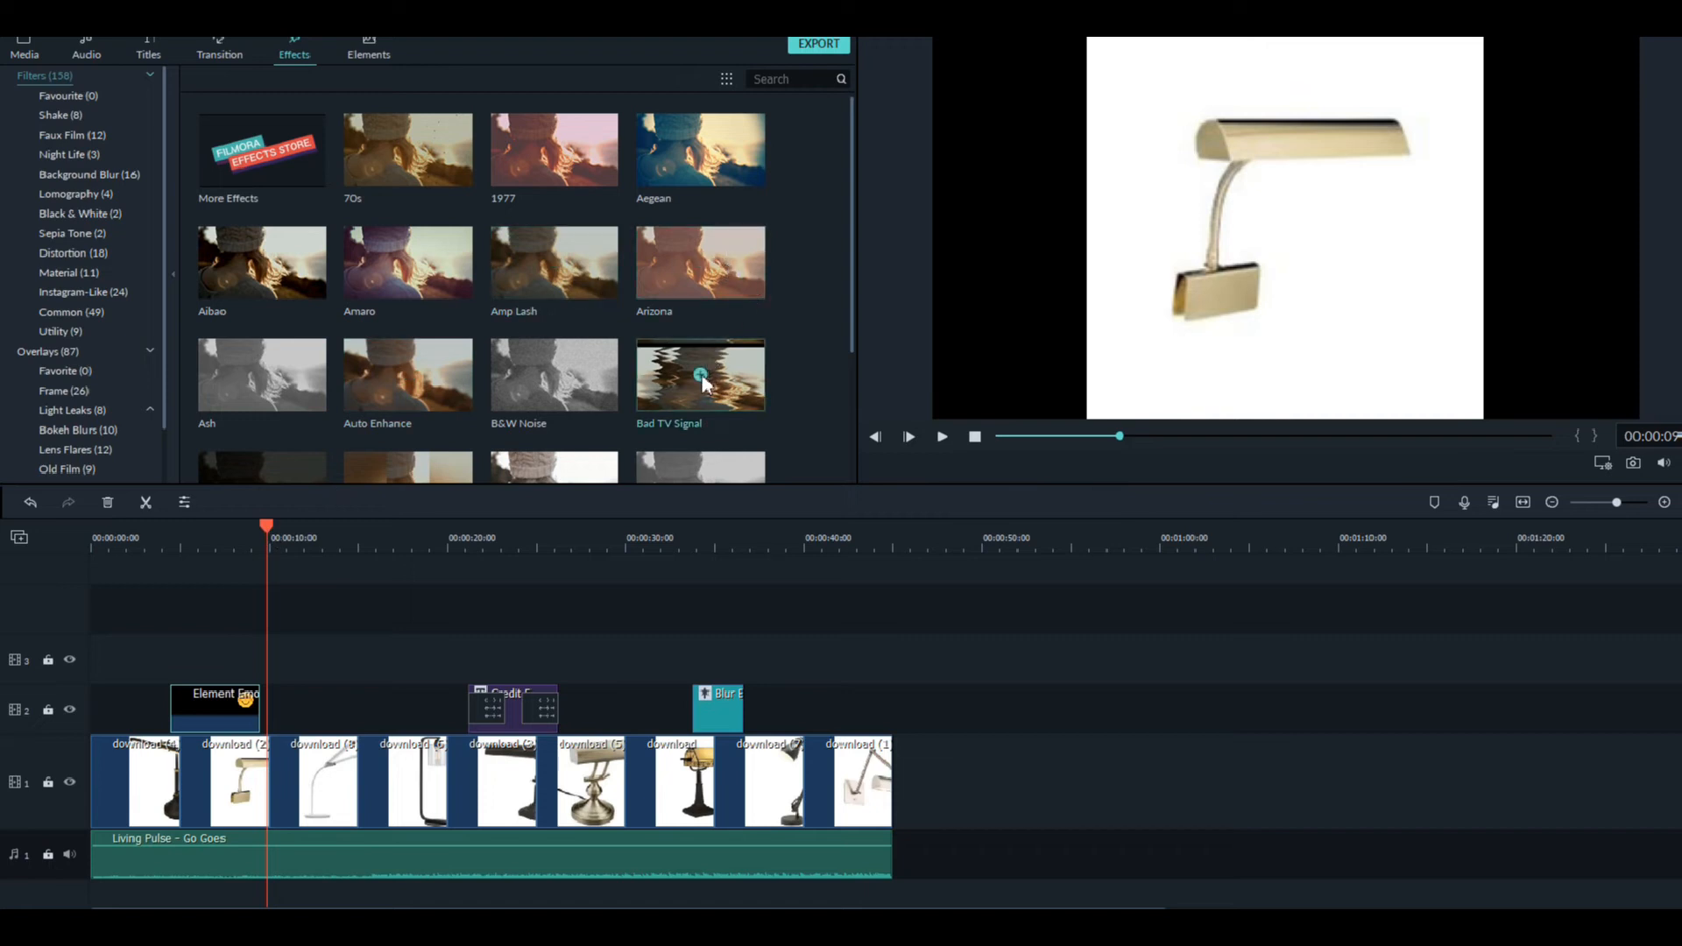
drag(706, 379, 308, 706)
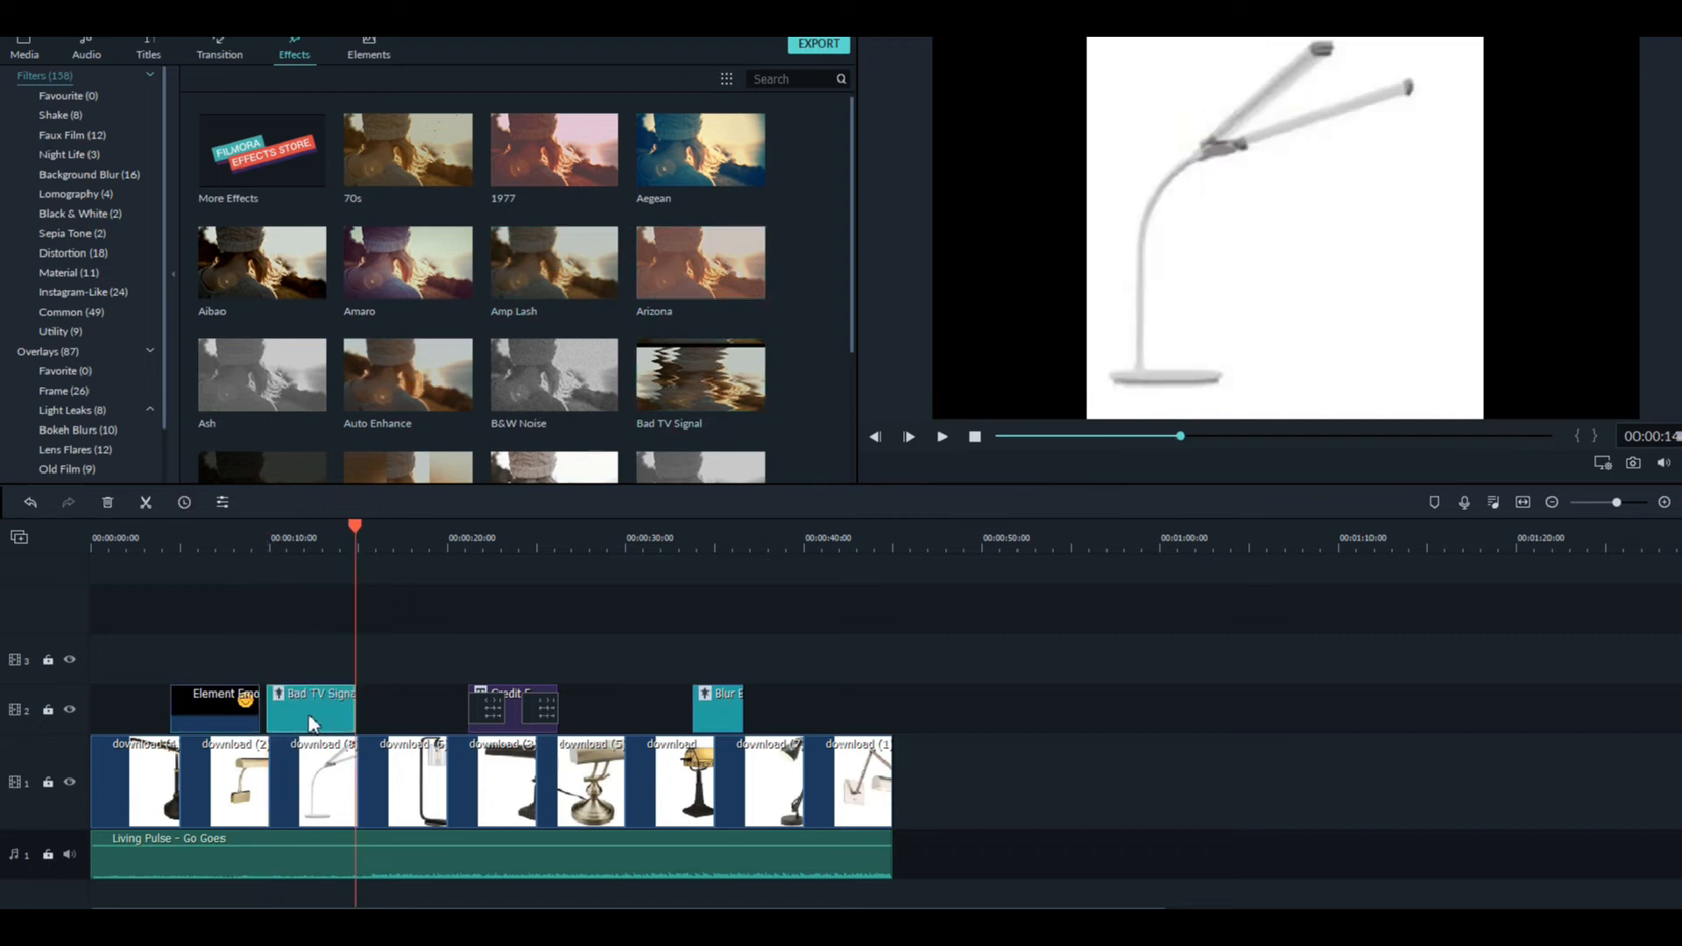
drag(356, 713, 307, 720)
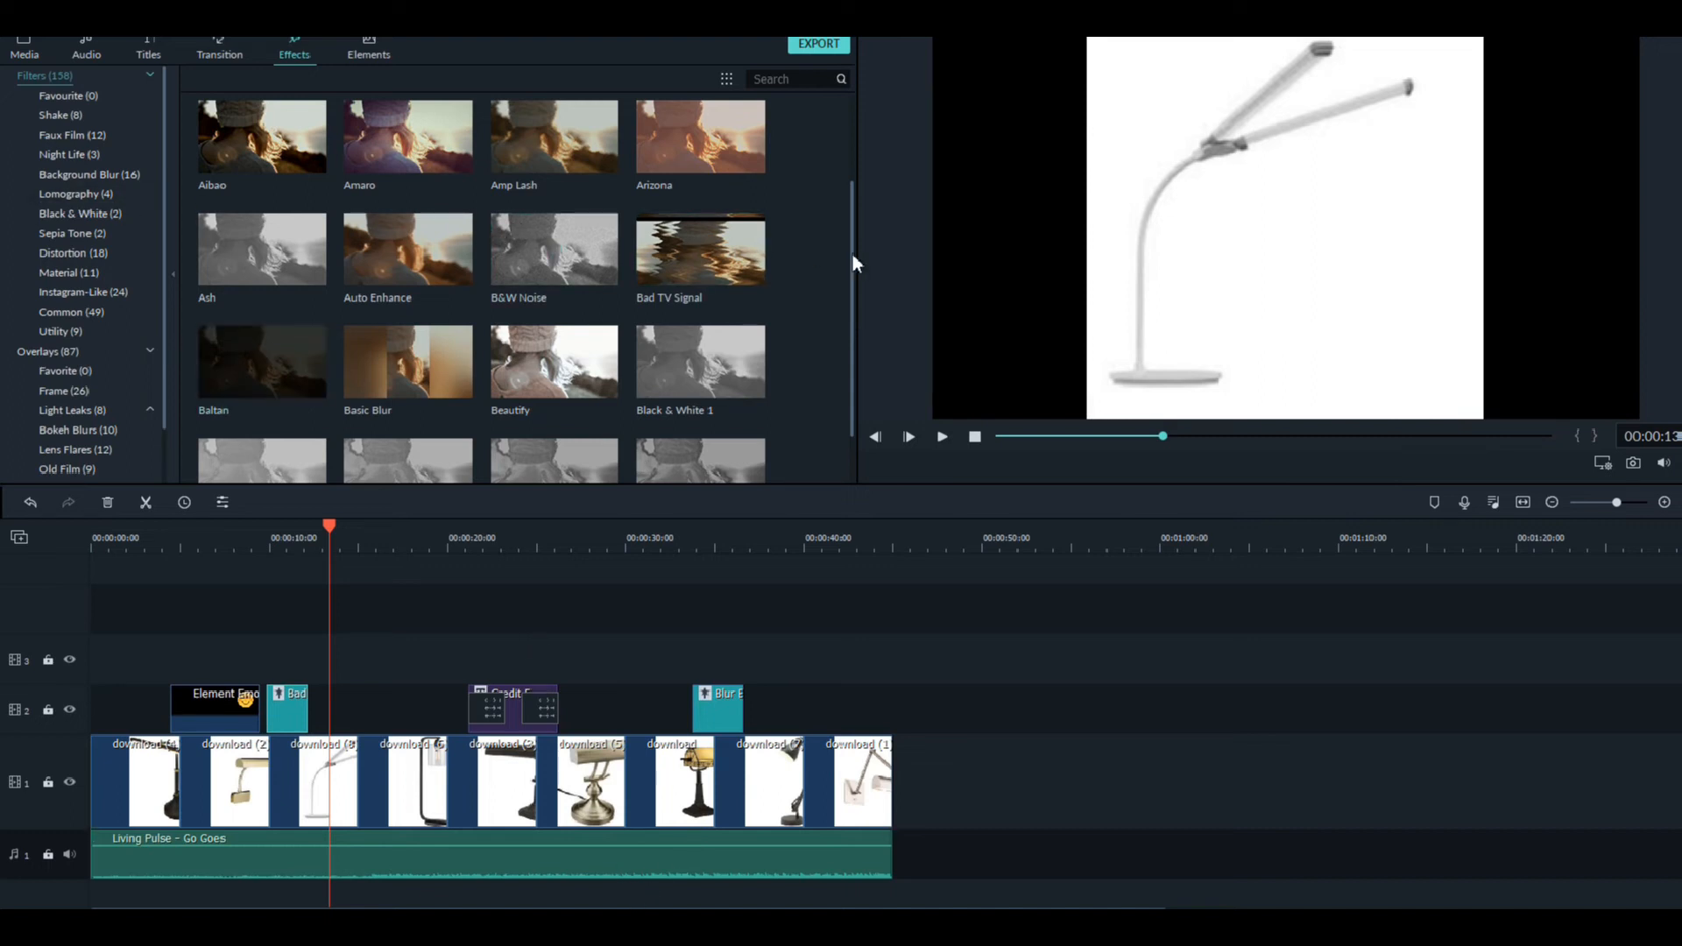
drag(856, 255, 856, 135)
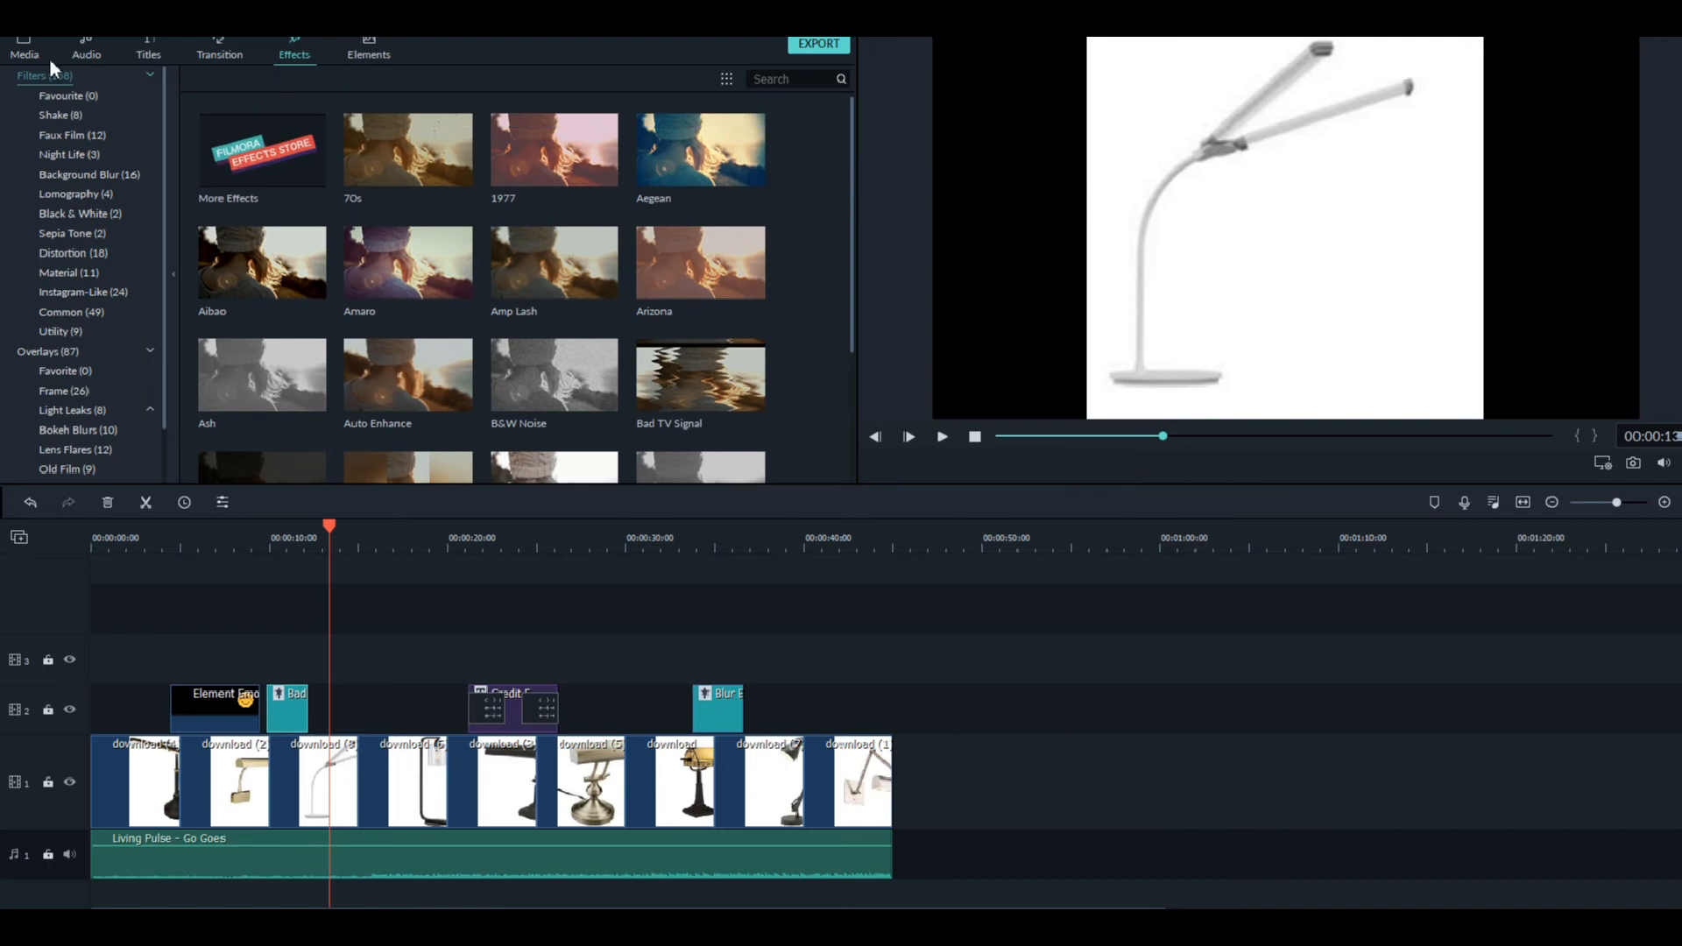
- Export the slideshow to the computer as an MP4 named My Video, keeping Better quality at 1920x1080 and 25 fps
click(26, 54)
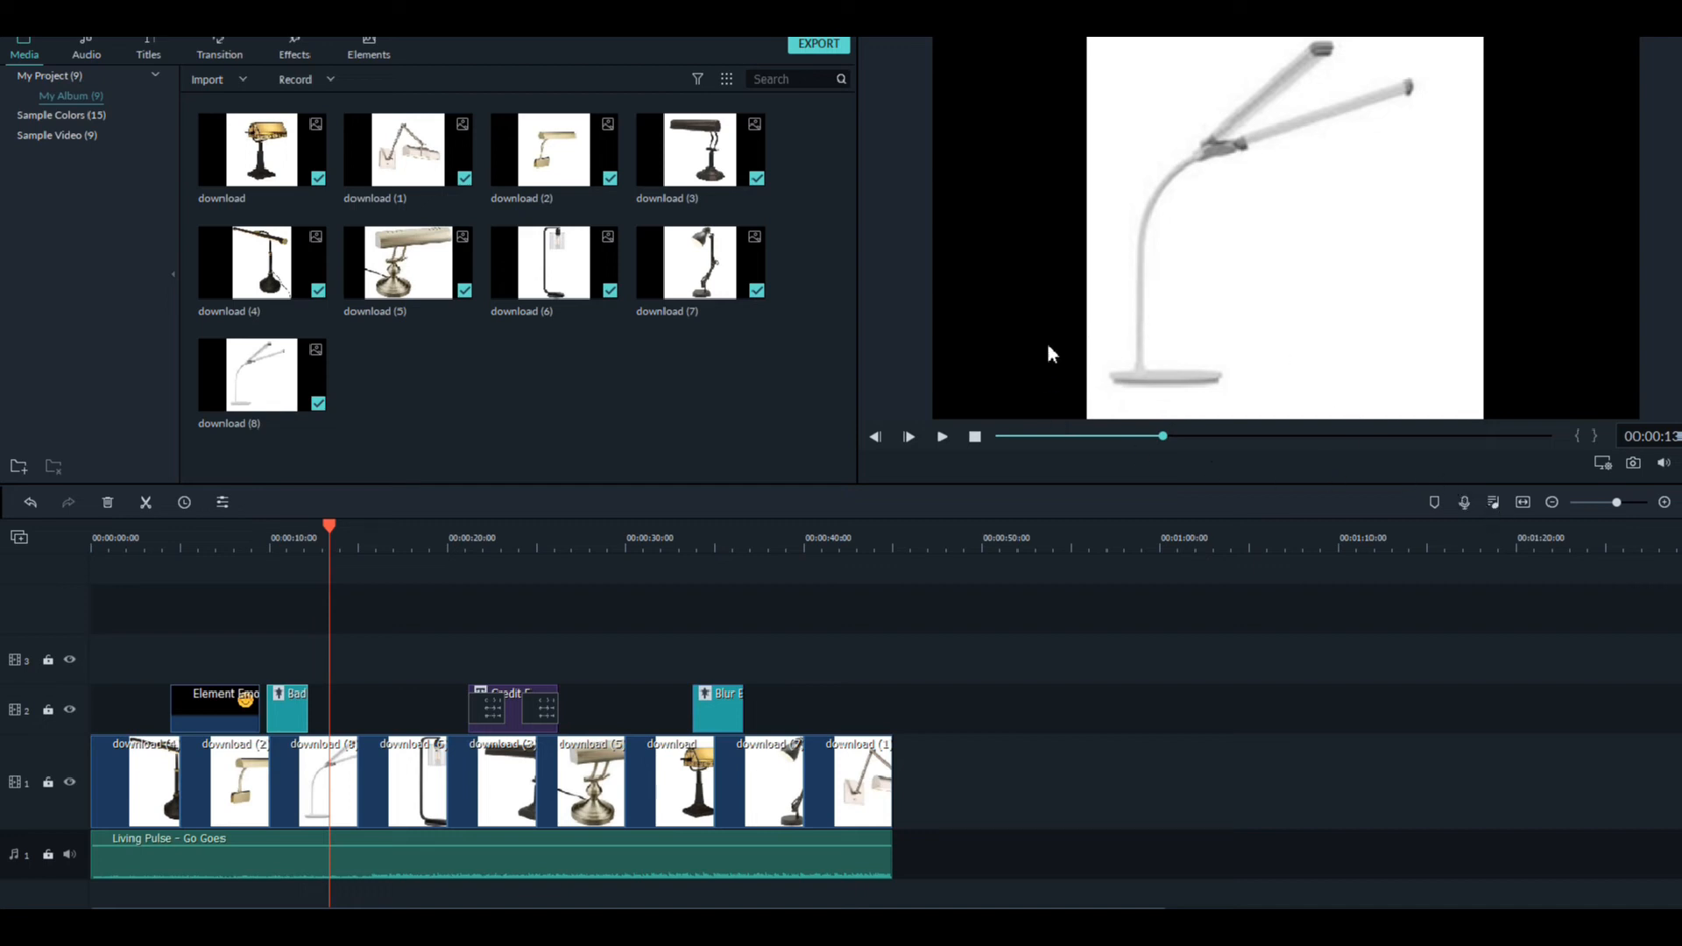
click(827, 51)
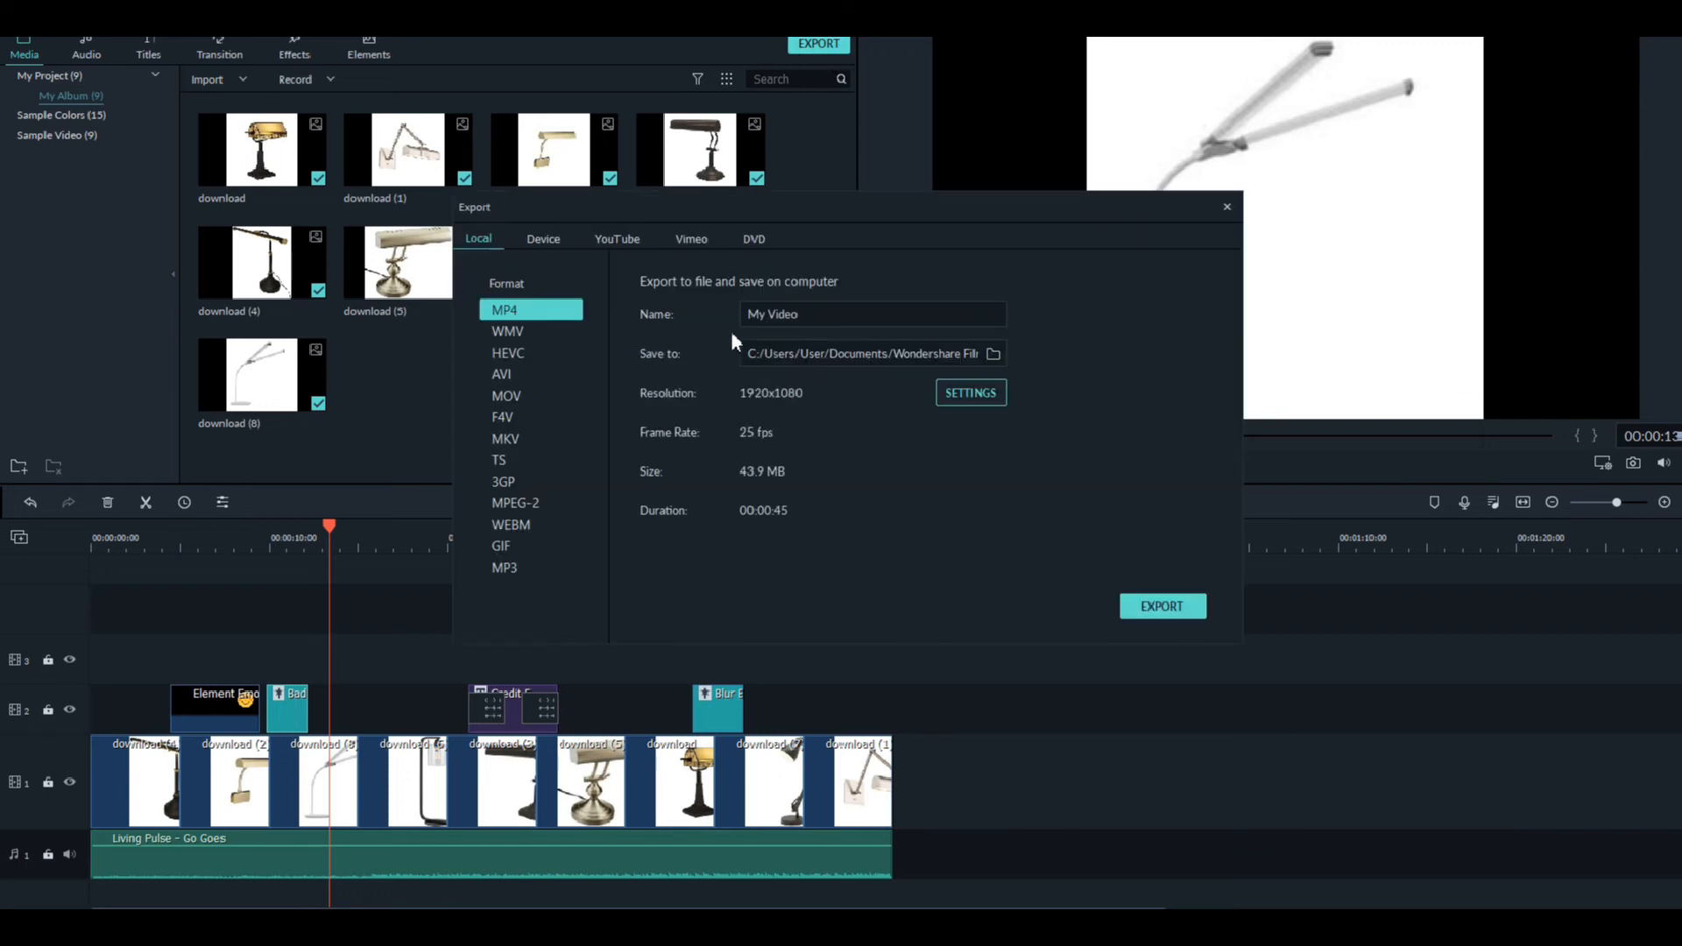
drag(828, 315, 727, 321)
click(971, 396)
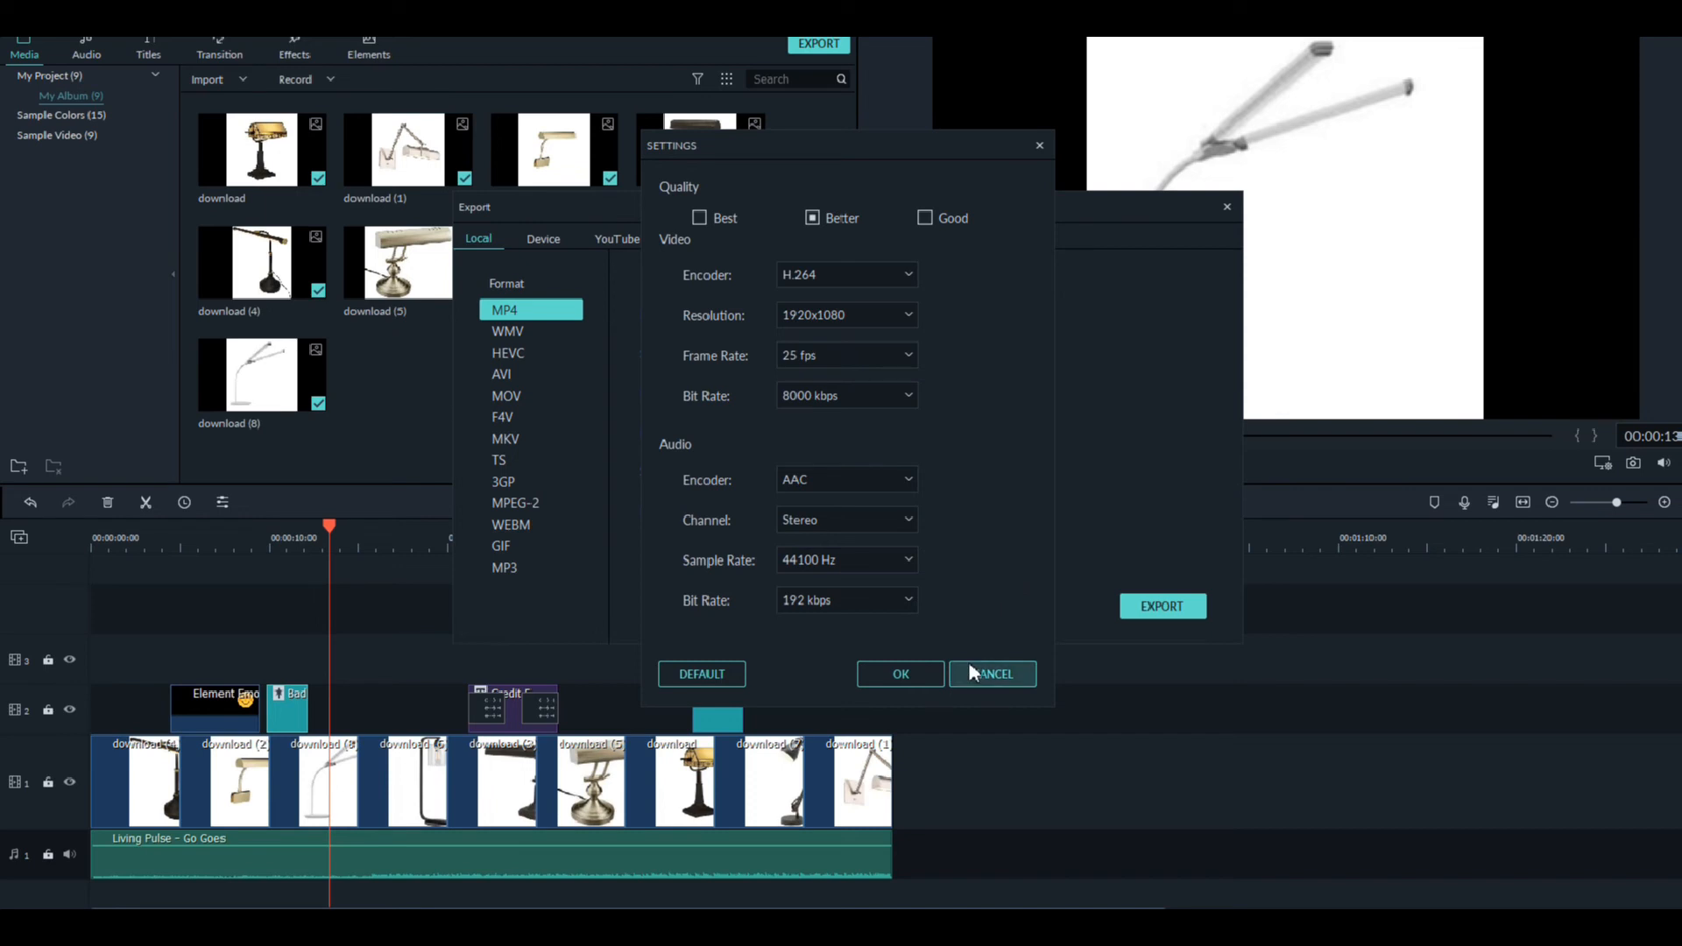
click(929, 673)
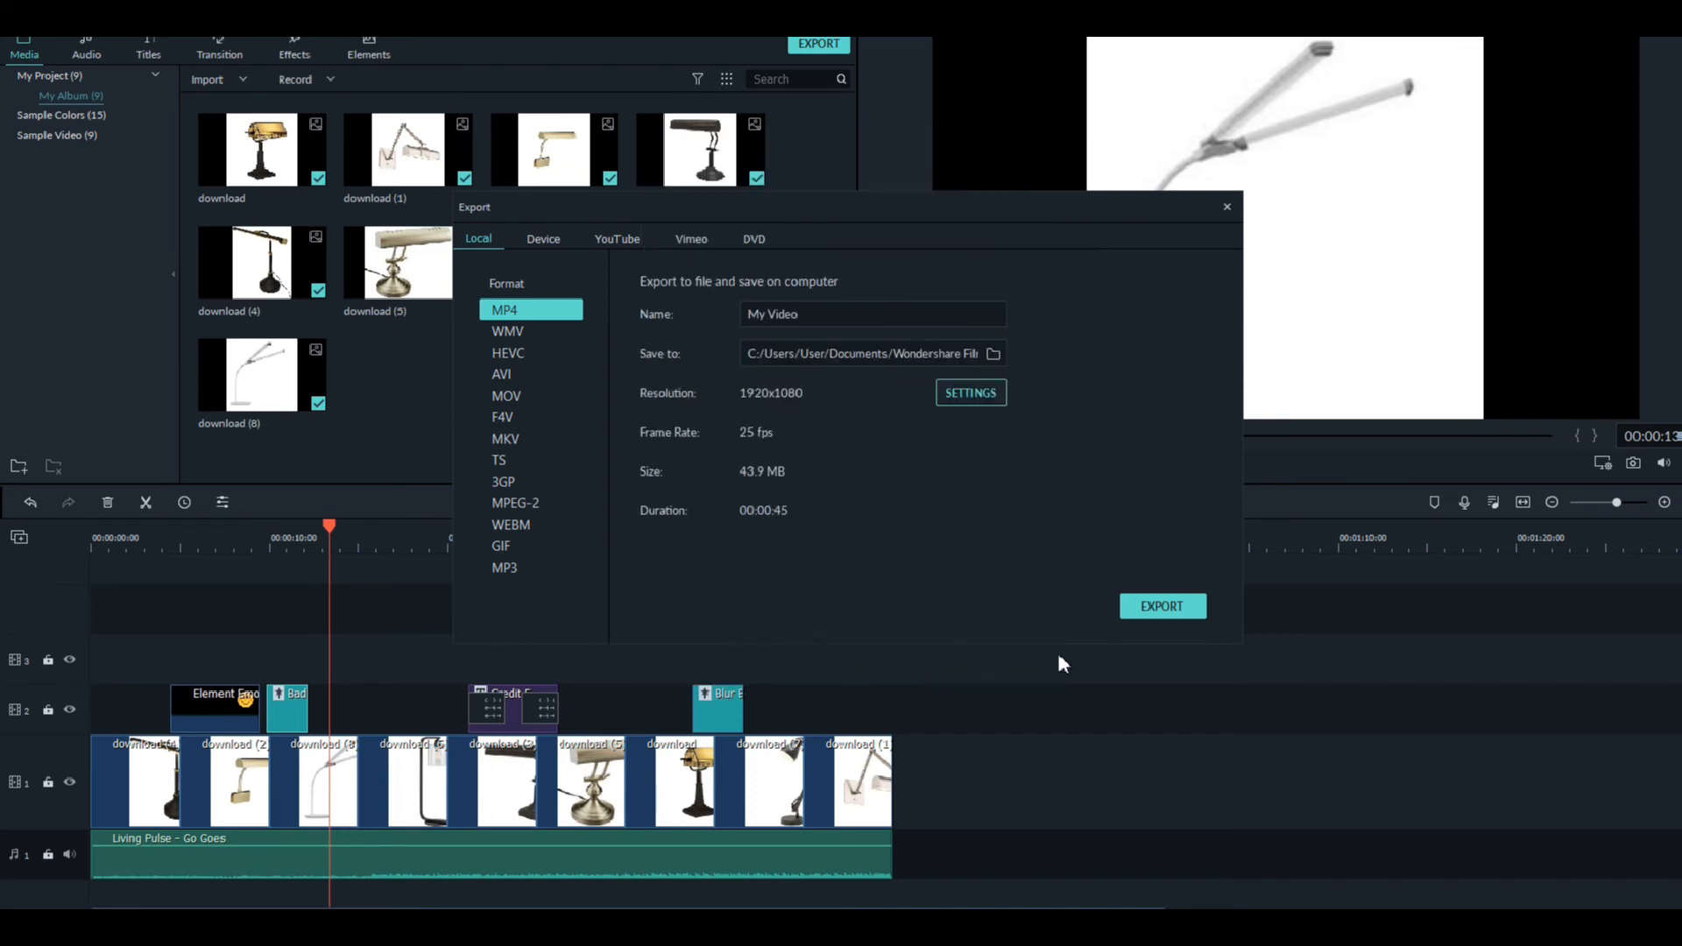
click(1163, 606)
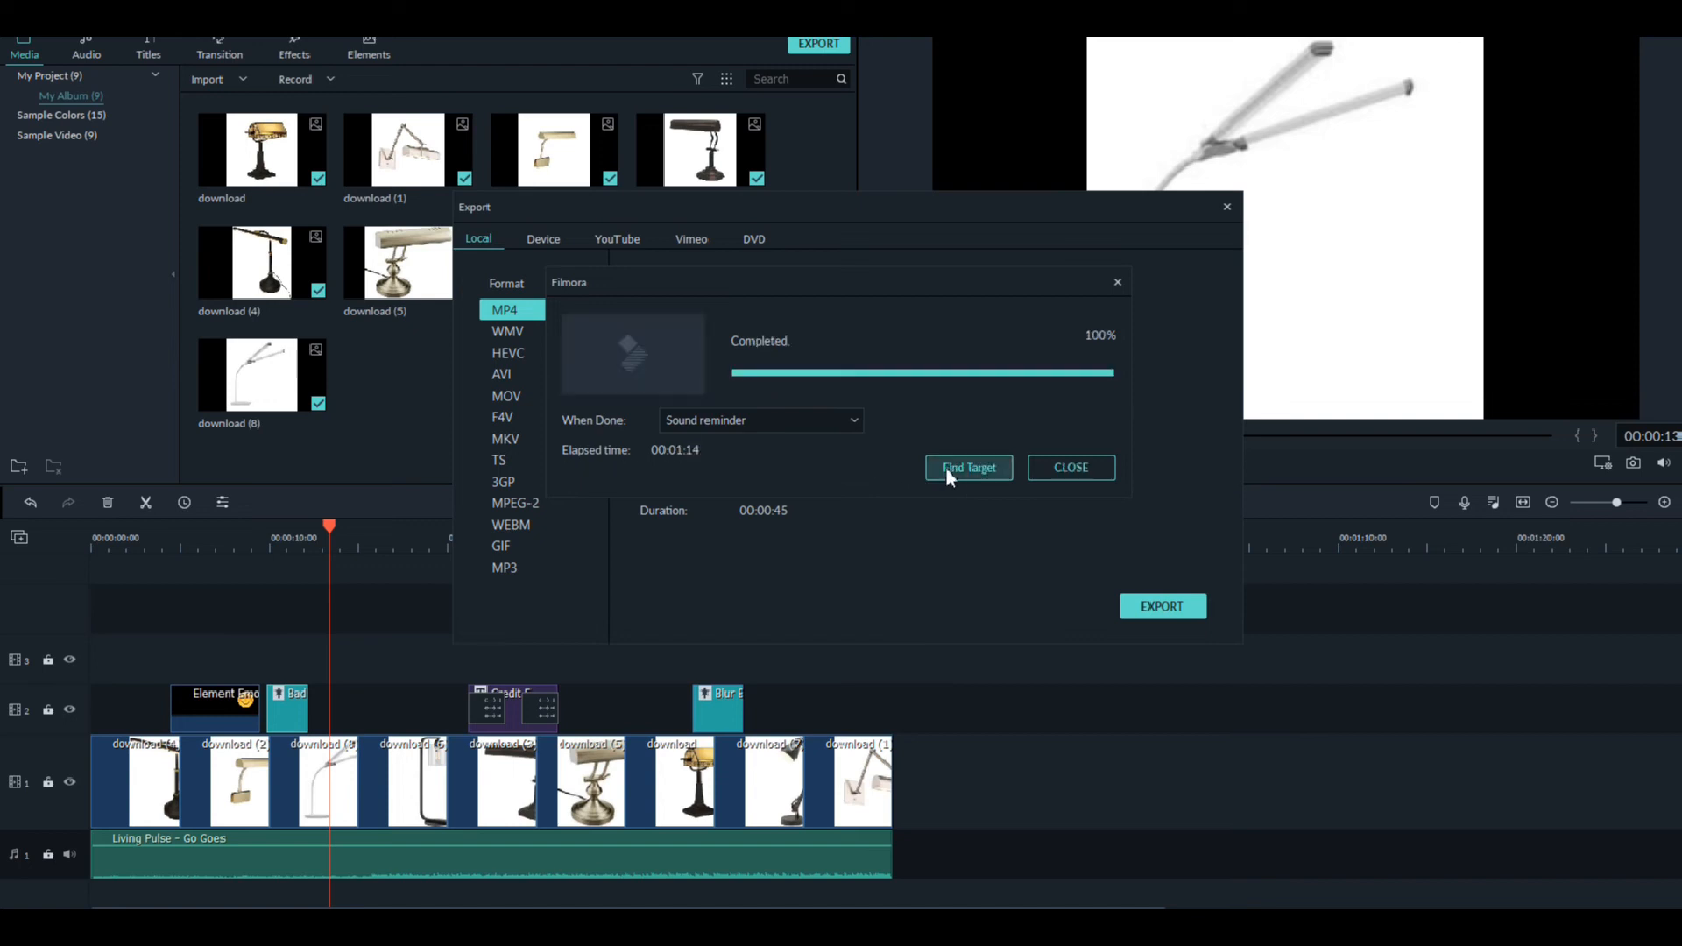
- Show the exported My Video.mp4 in its output folder, and close the export dialogs
click(954, 470)
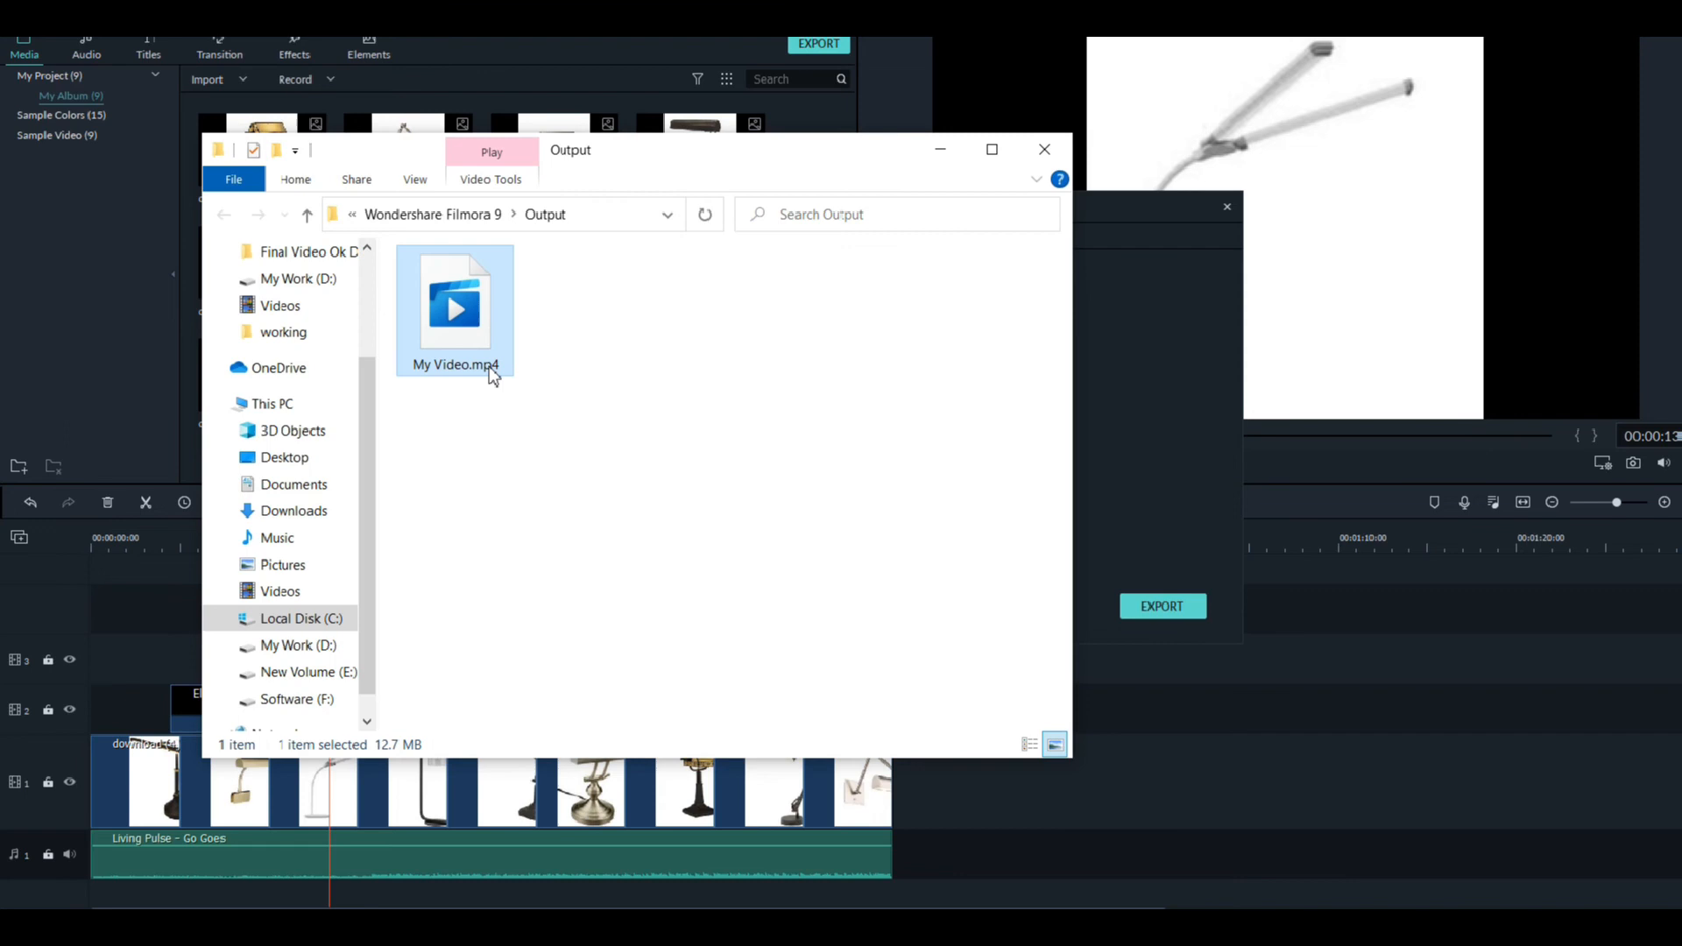
click(1081, 292)
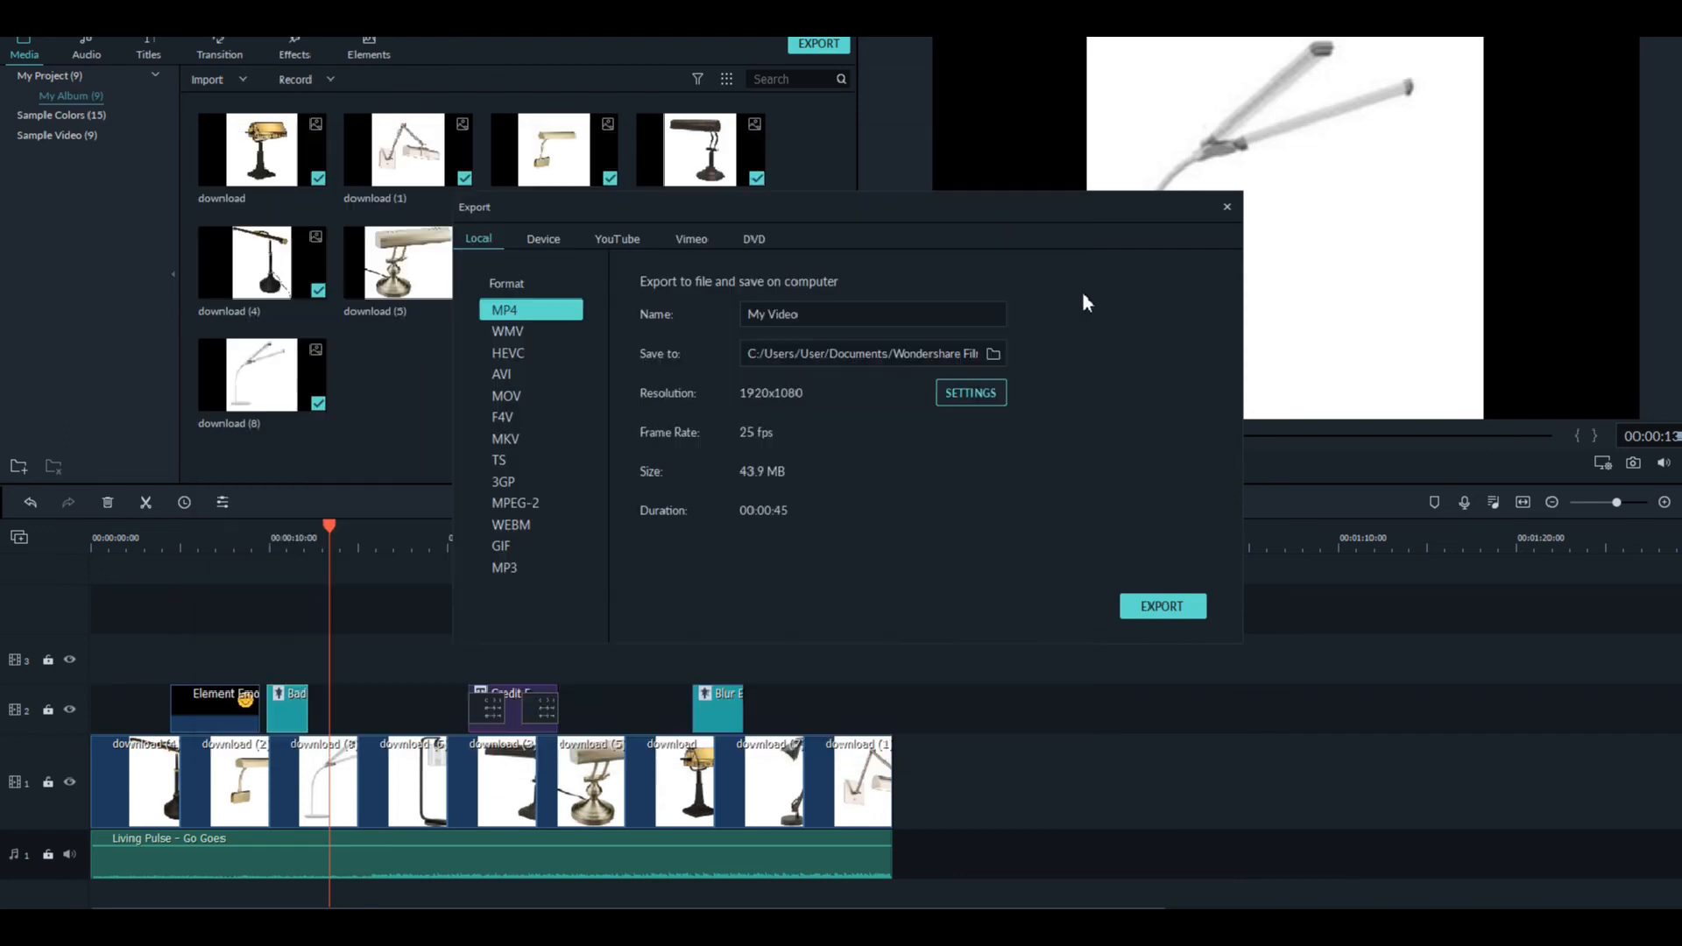
click(1228, 208)
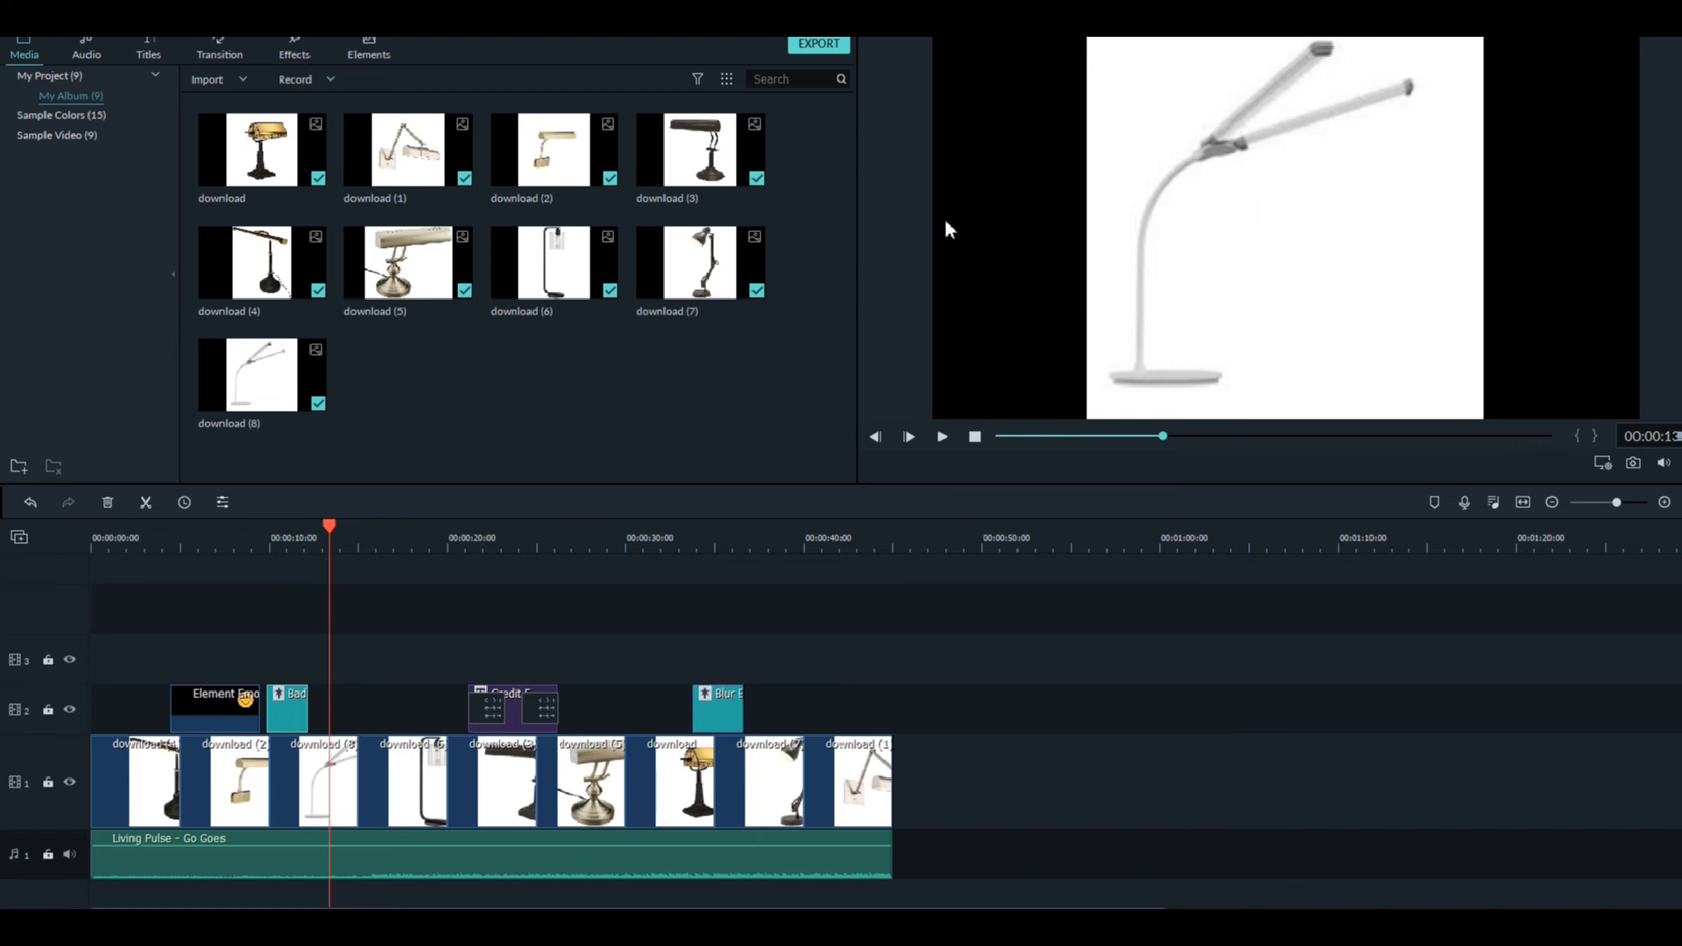
- Stretch the lamp image at about 13 seconds horizontally on both sides to fill the width of the preview frame
click(1338, 189)
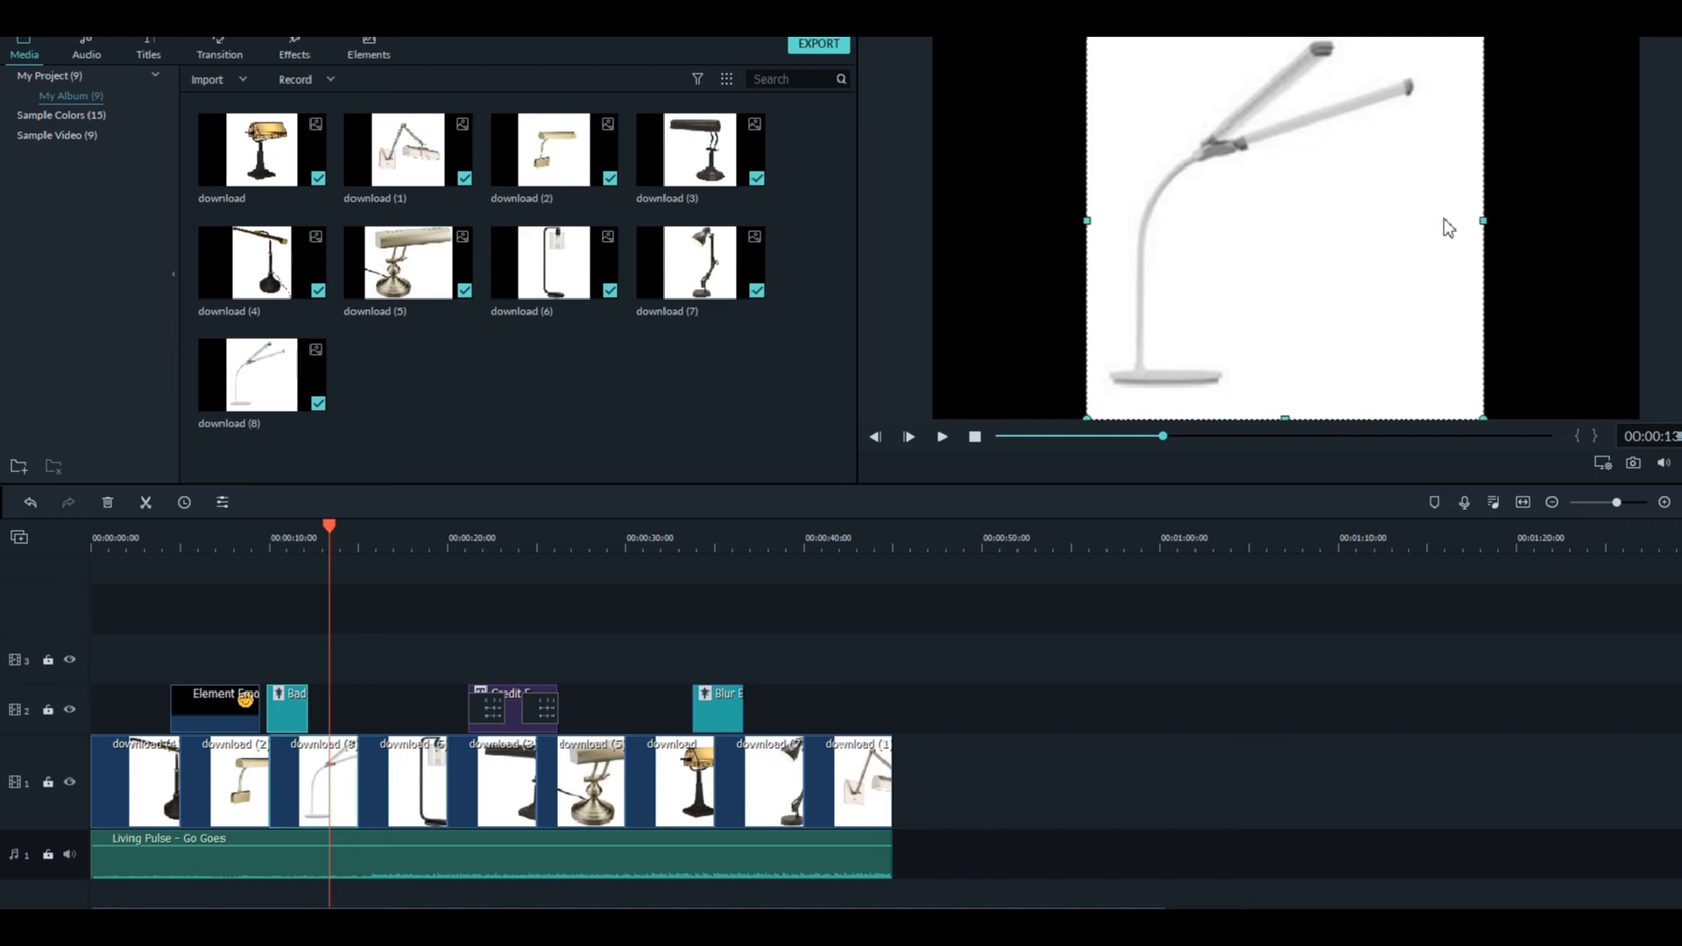
drag(1483, 223, 1632, 223)
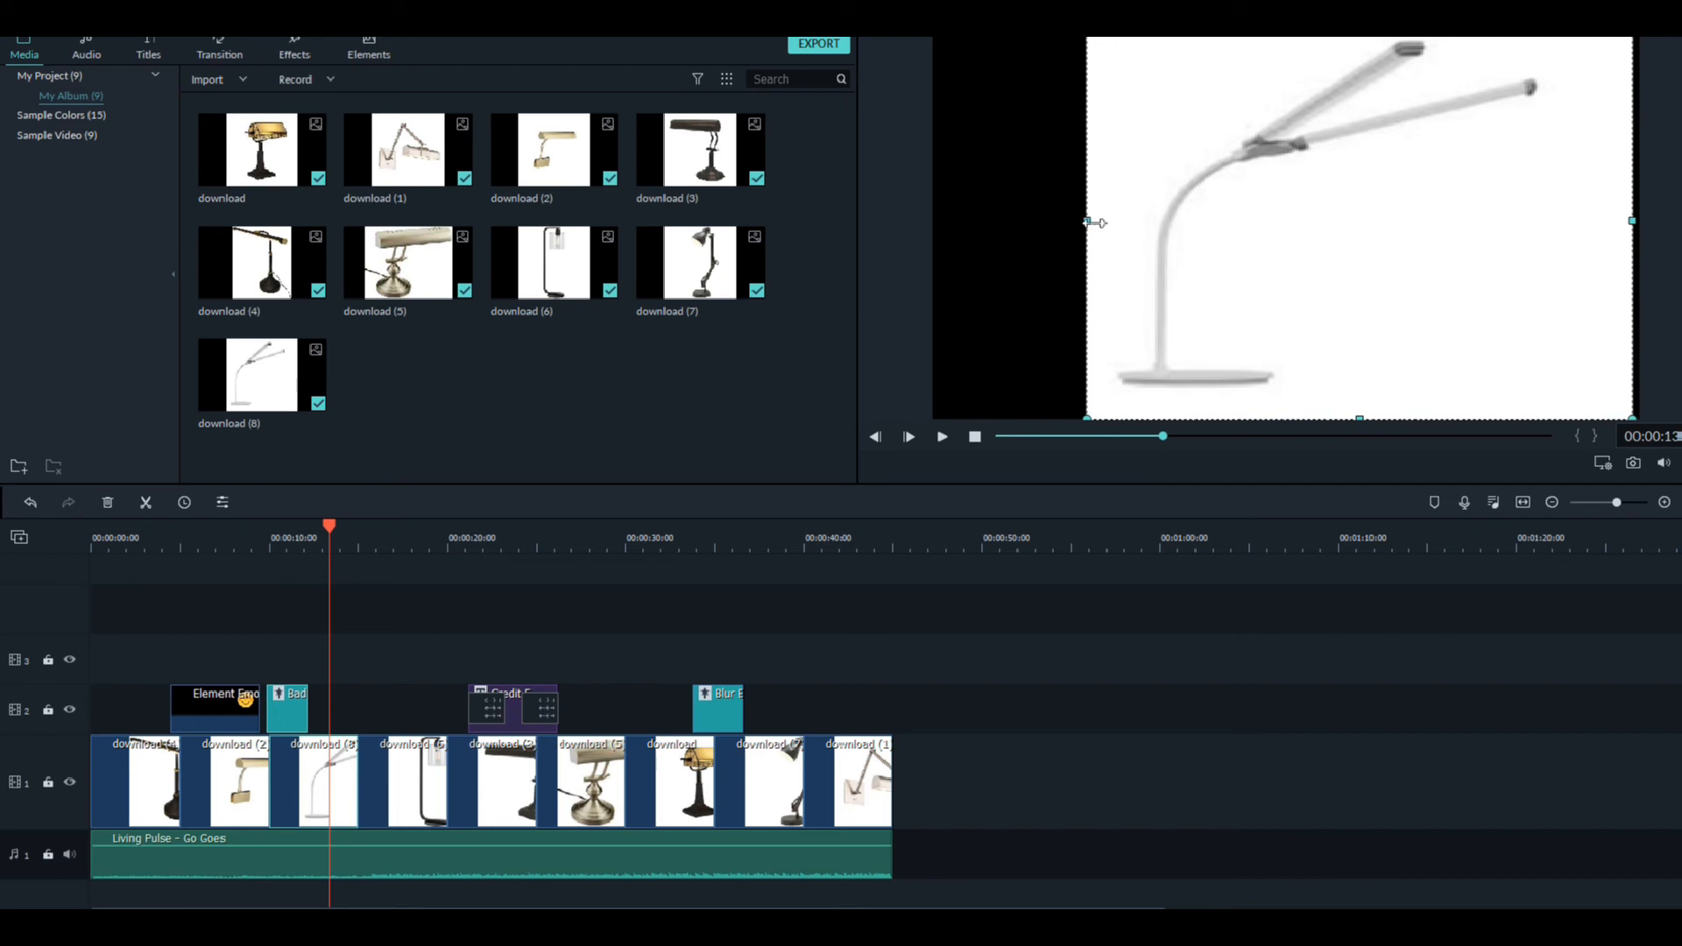
drag(1092, 222, 935, 224)
mouse_move(1284, 418)
mouse_down()
mouse_move(1281, 401)
mouse_move(1282, 416)
mouse_up()
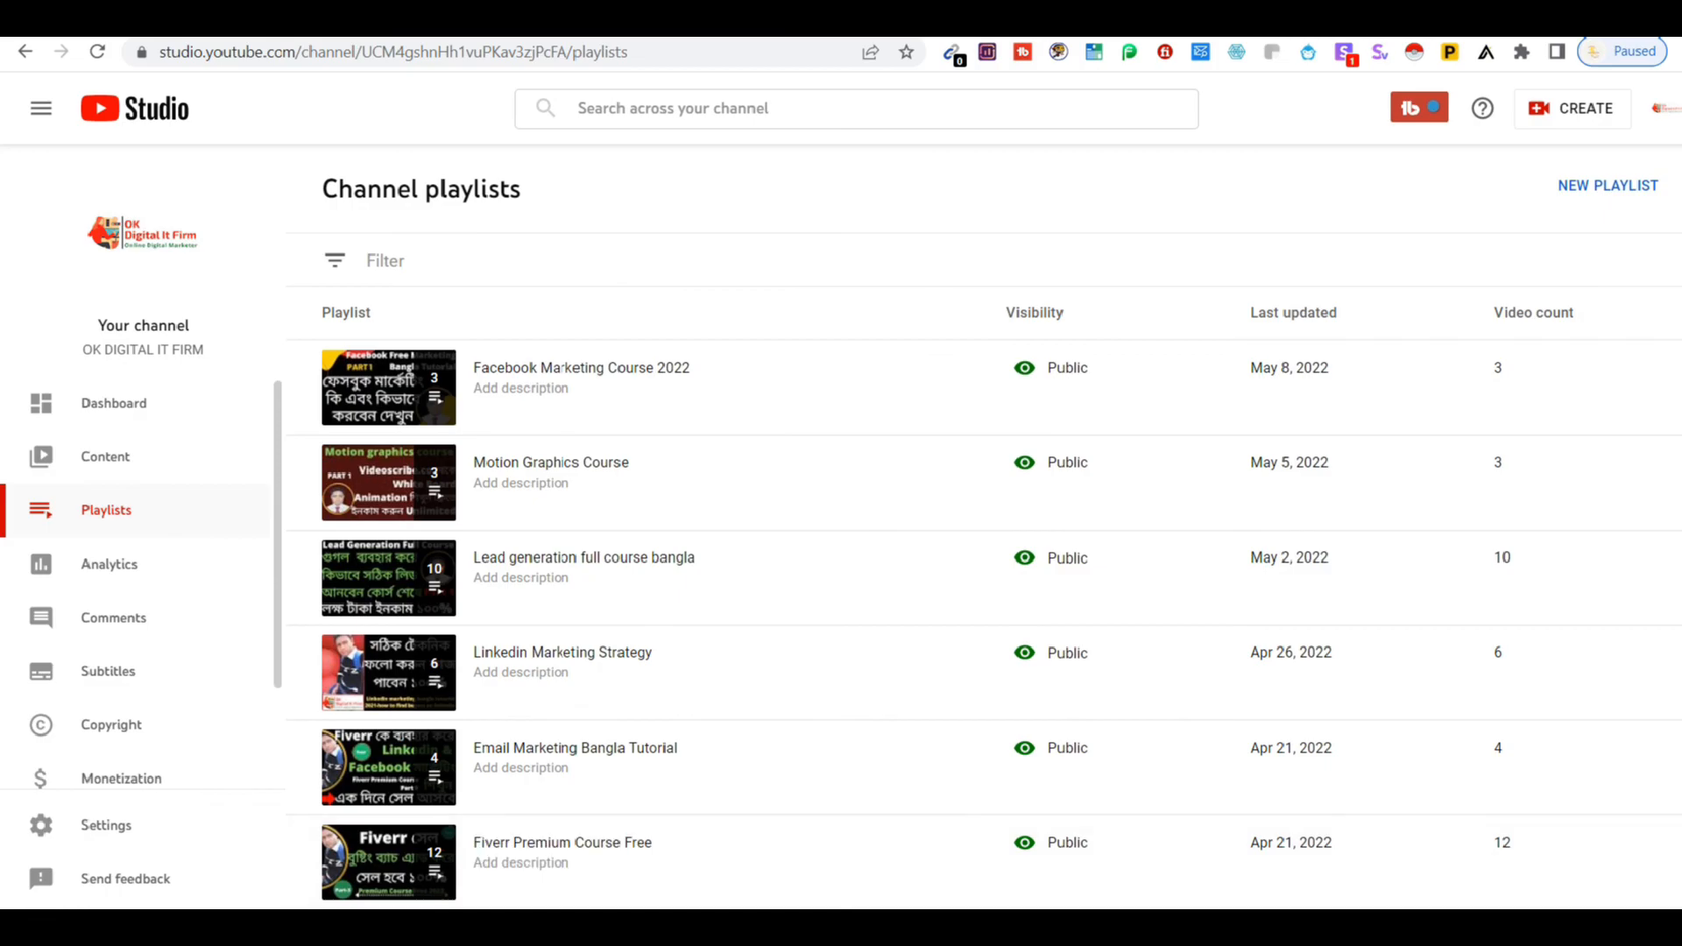
- Switch to Meta Business Manager, open Ads Manager and start creating a new campaign
click(306, 120)
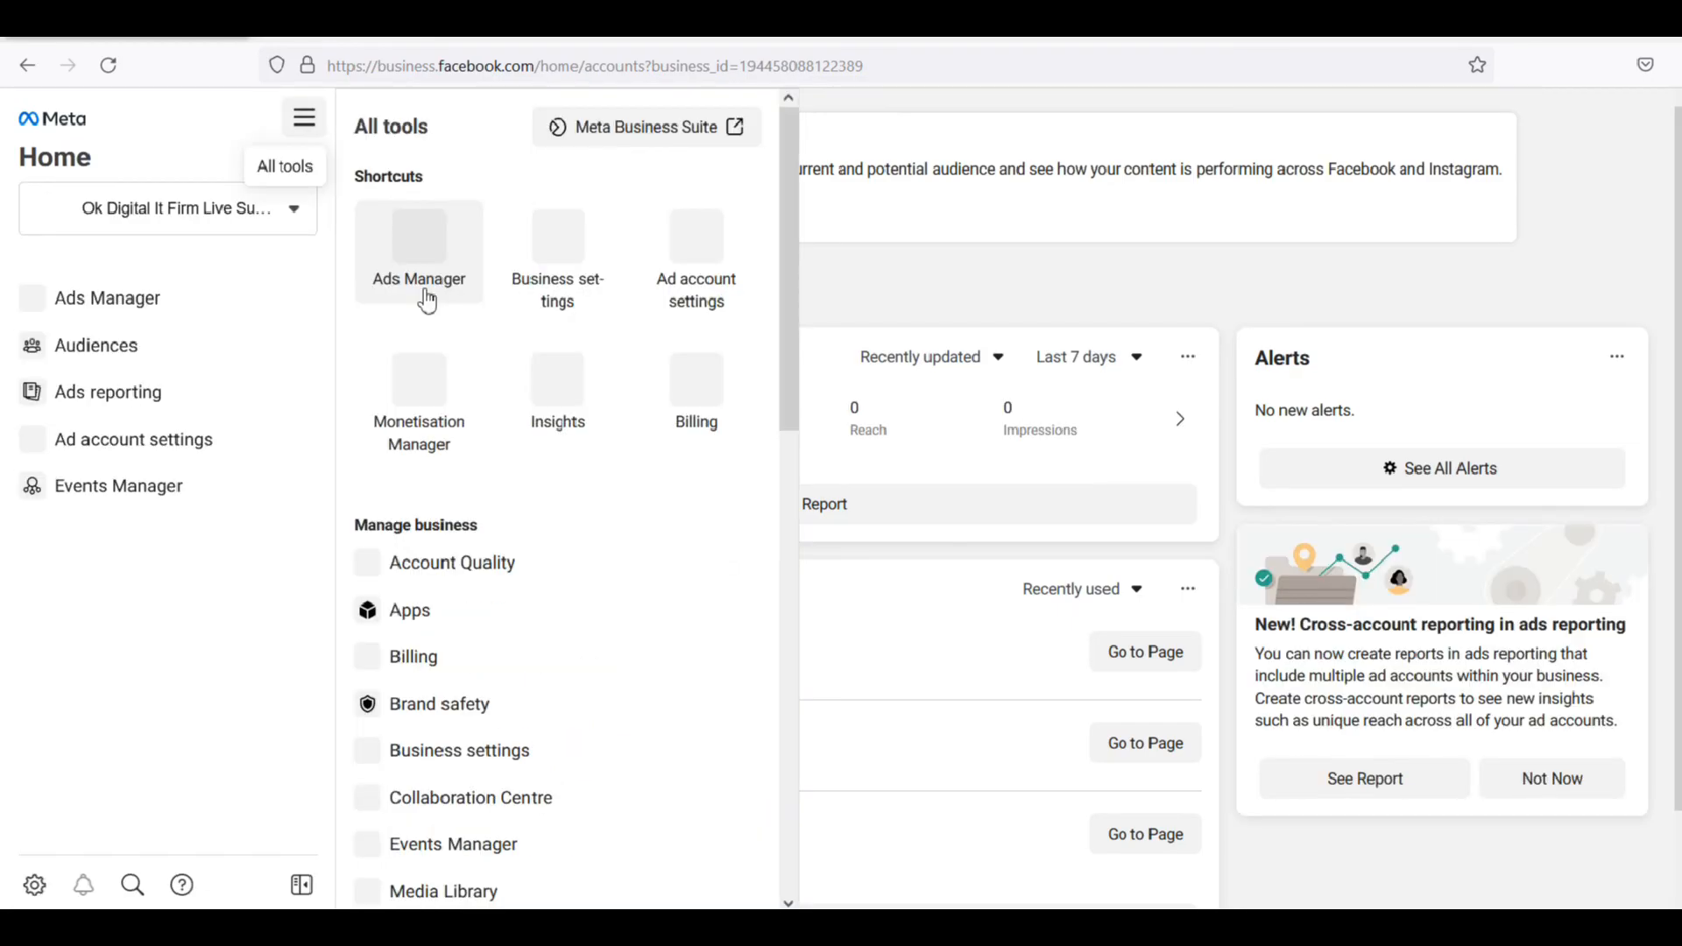
click(426, 254)
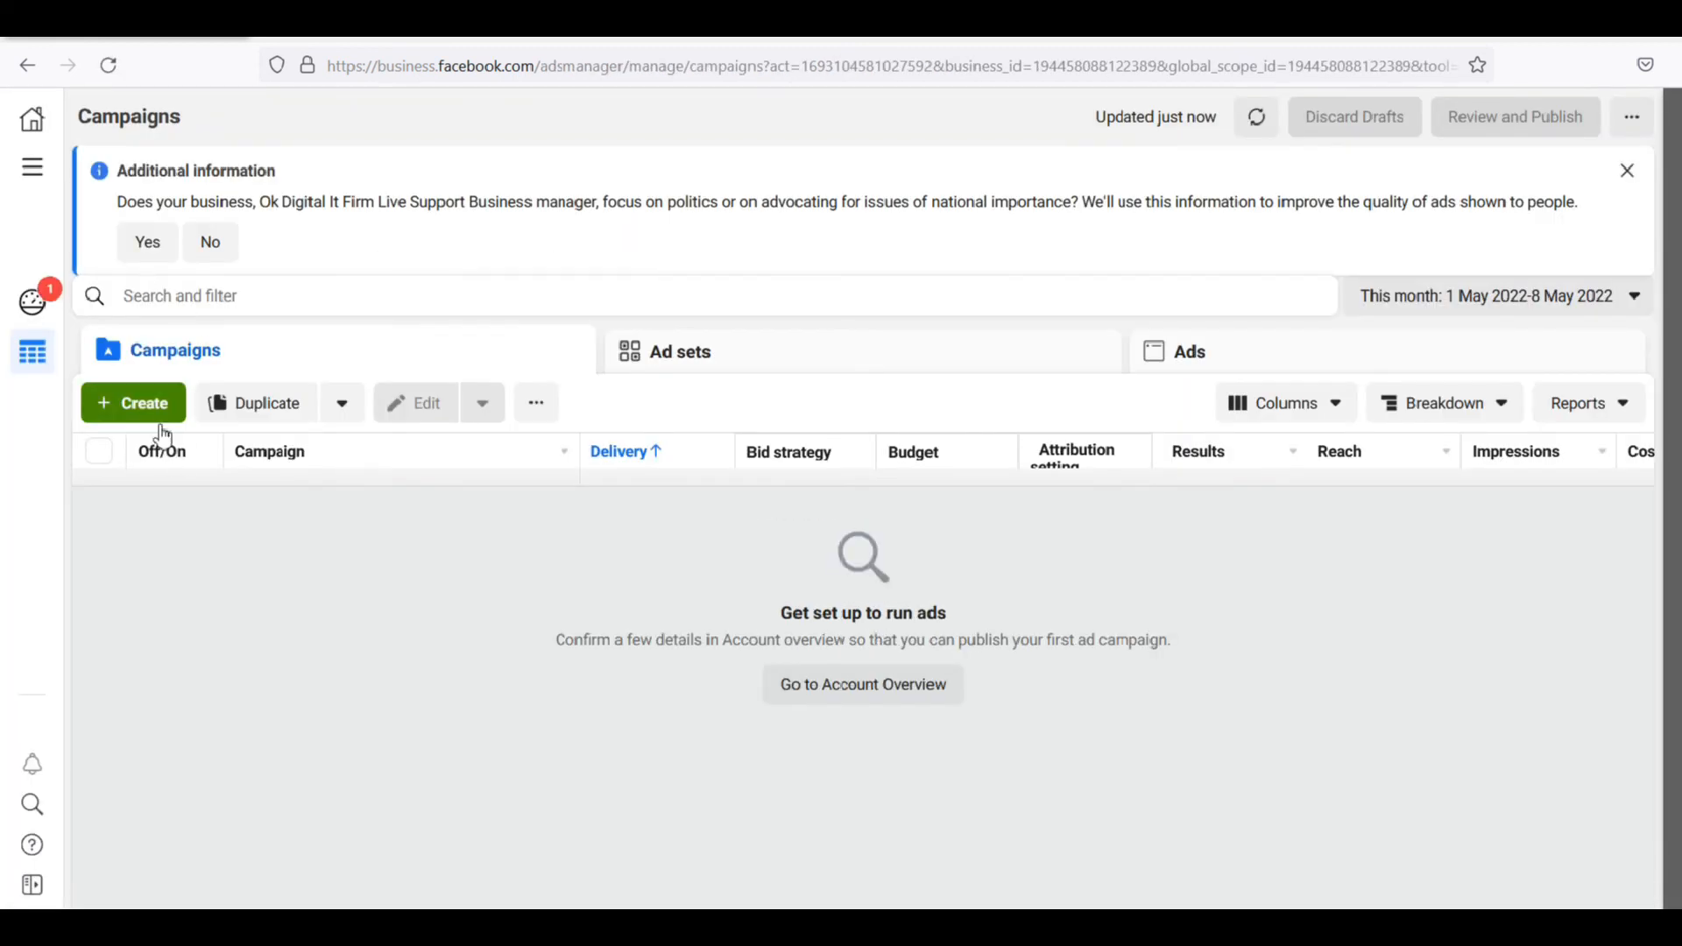
click(143, 415)
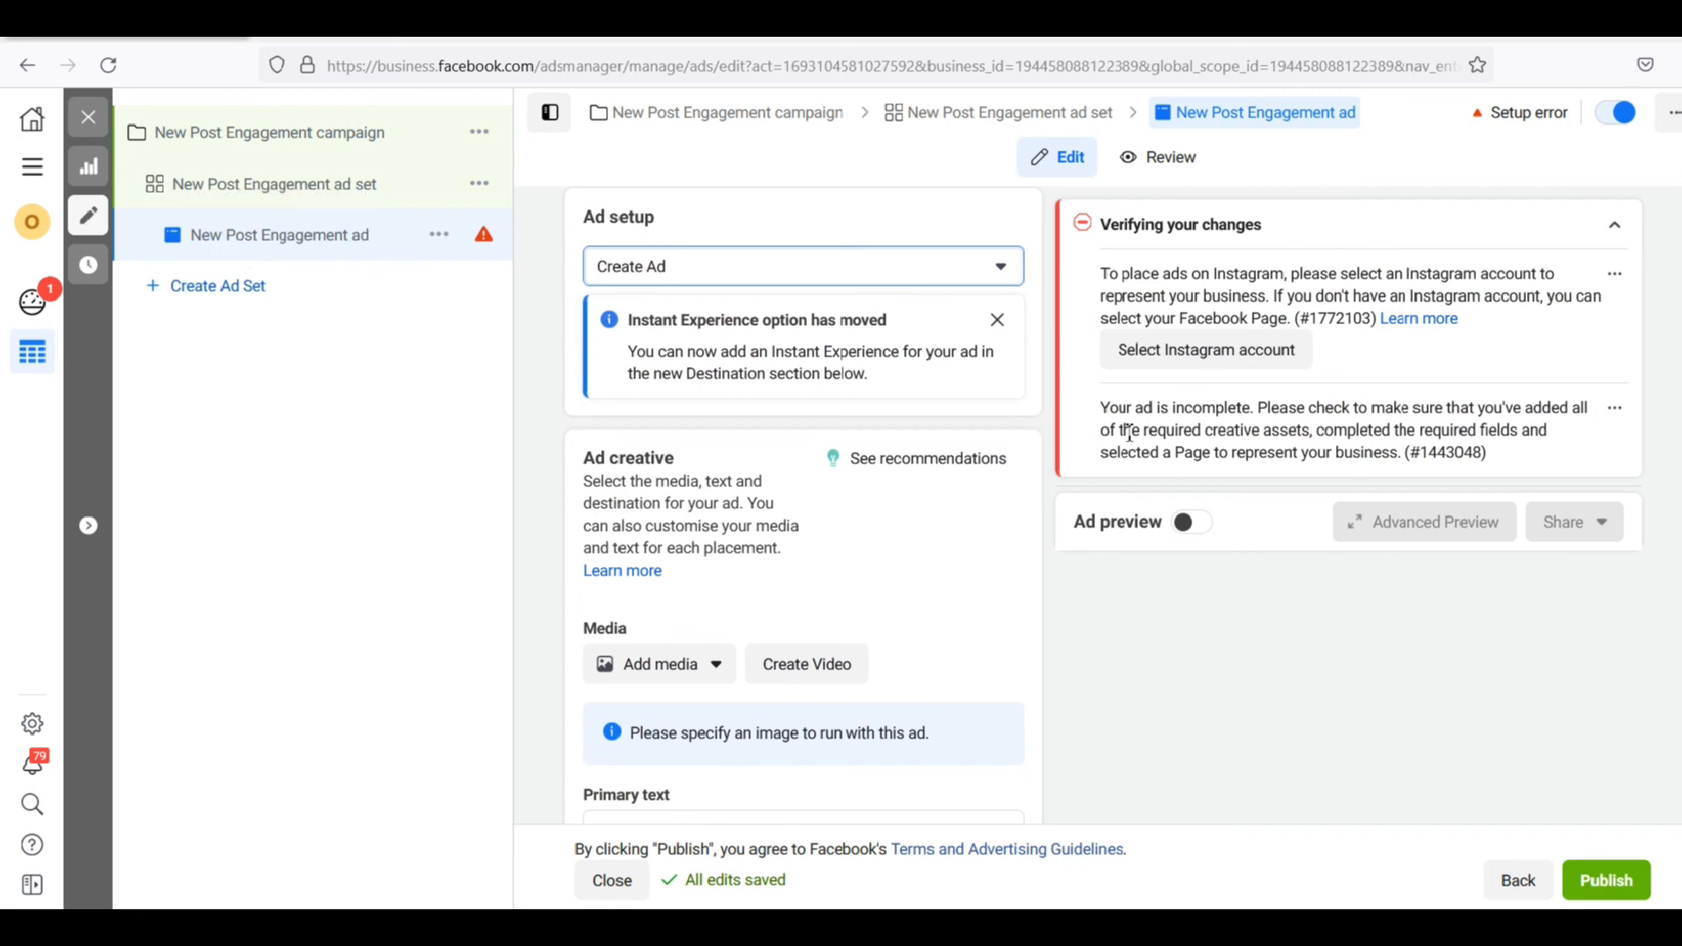
- Examine the ad setup choices for the New Post Engagement ad, keeping Create Ad selected
scroll(953, 422, up, 2)
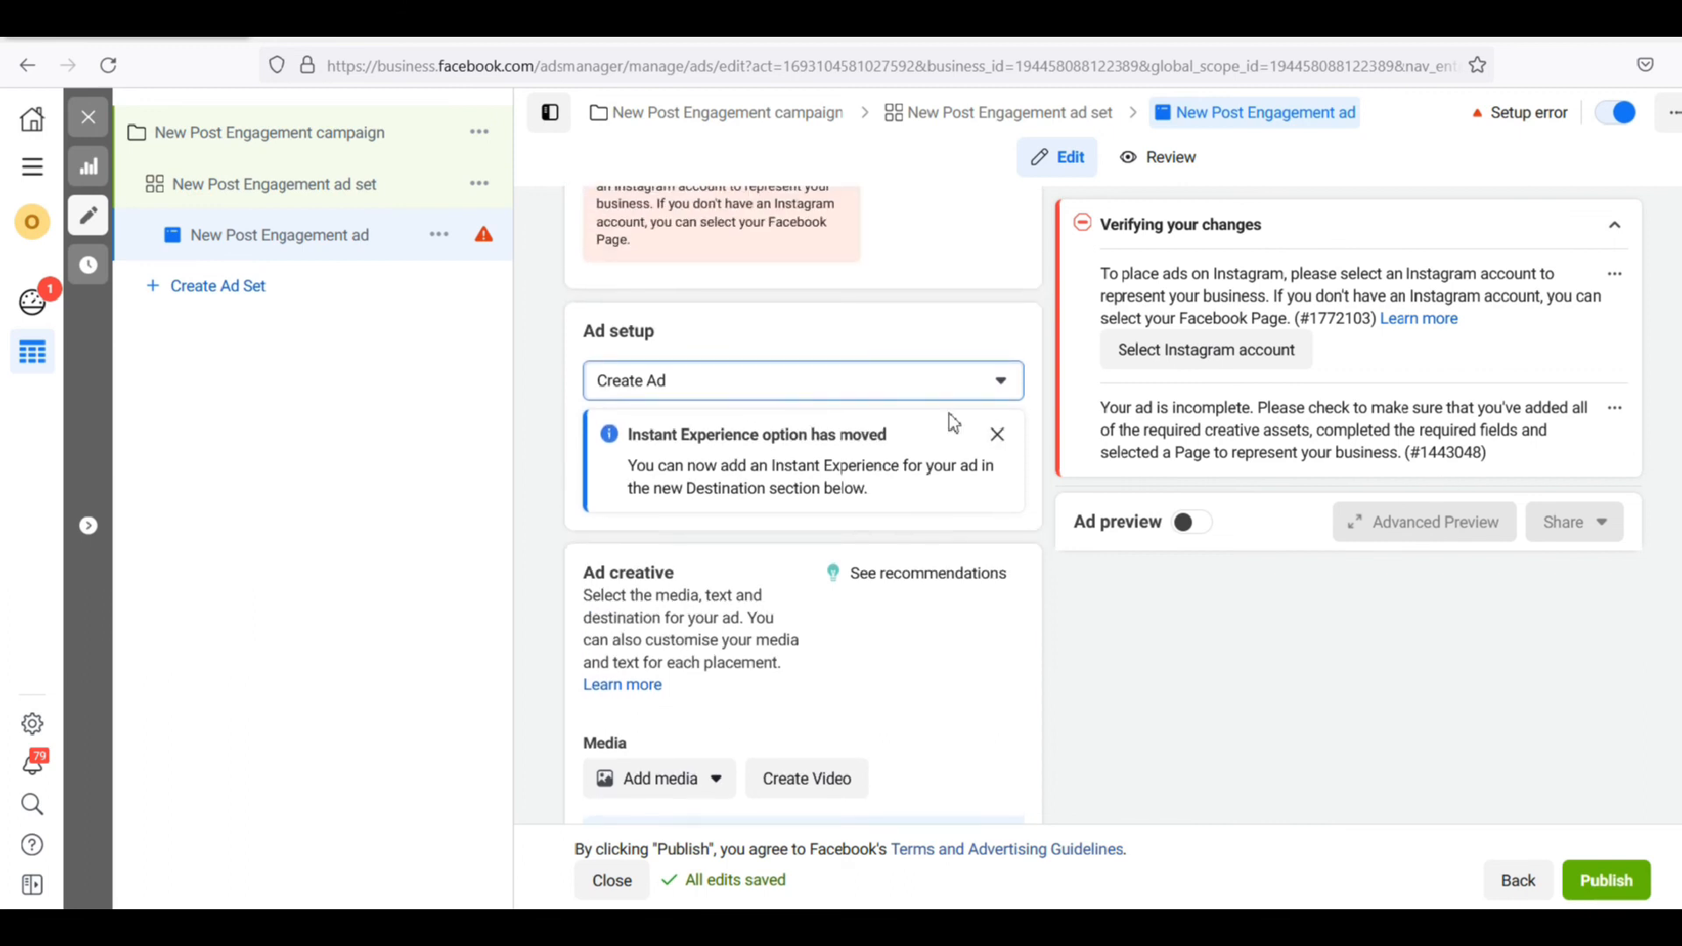
click(1001, 380)
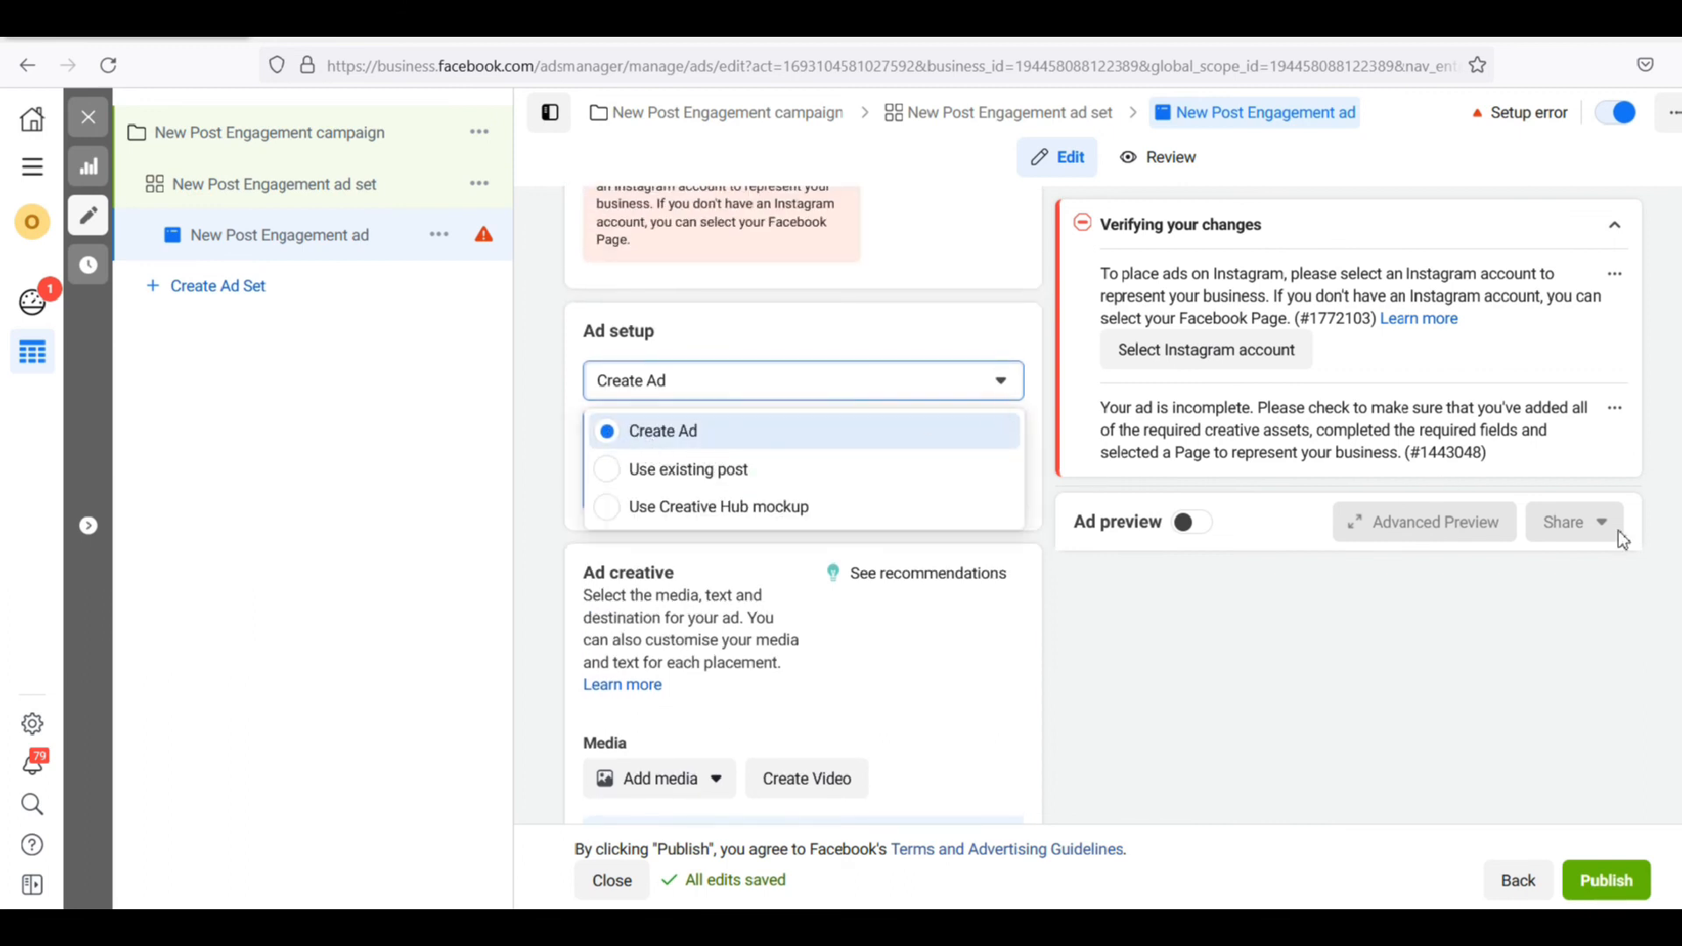
click(1594, 610)
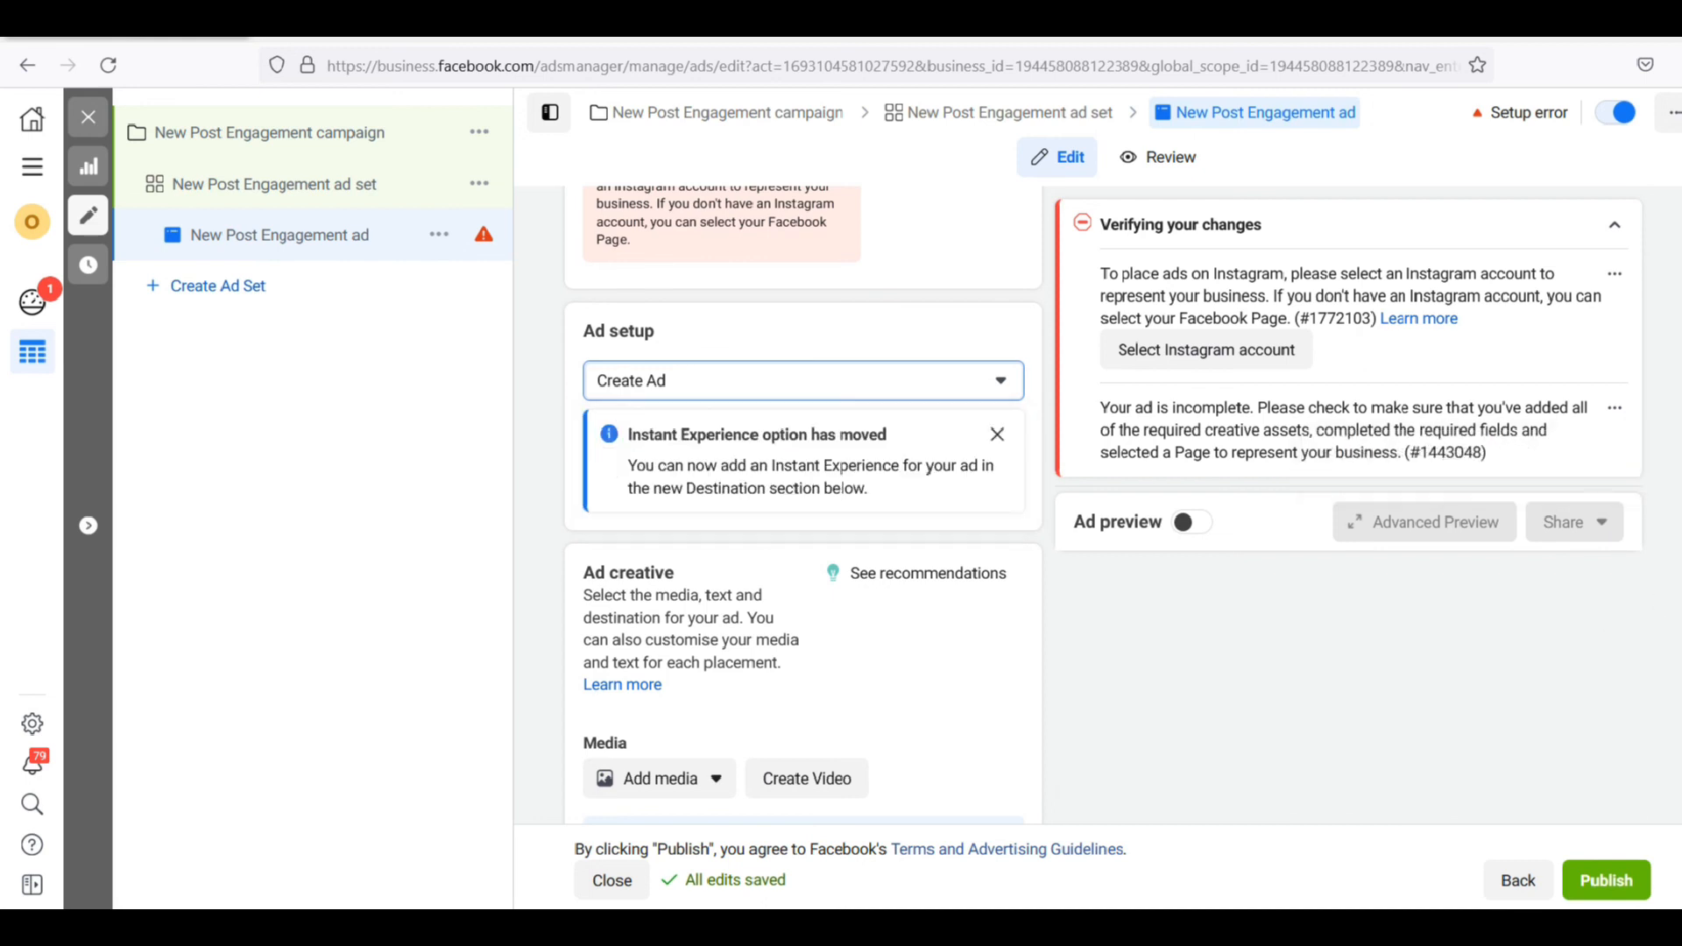
- Examine the ad creative's media options, open the video selection dialog, and cancel it without adding a video
scroll(698, 498, down, 3)
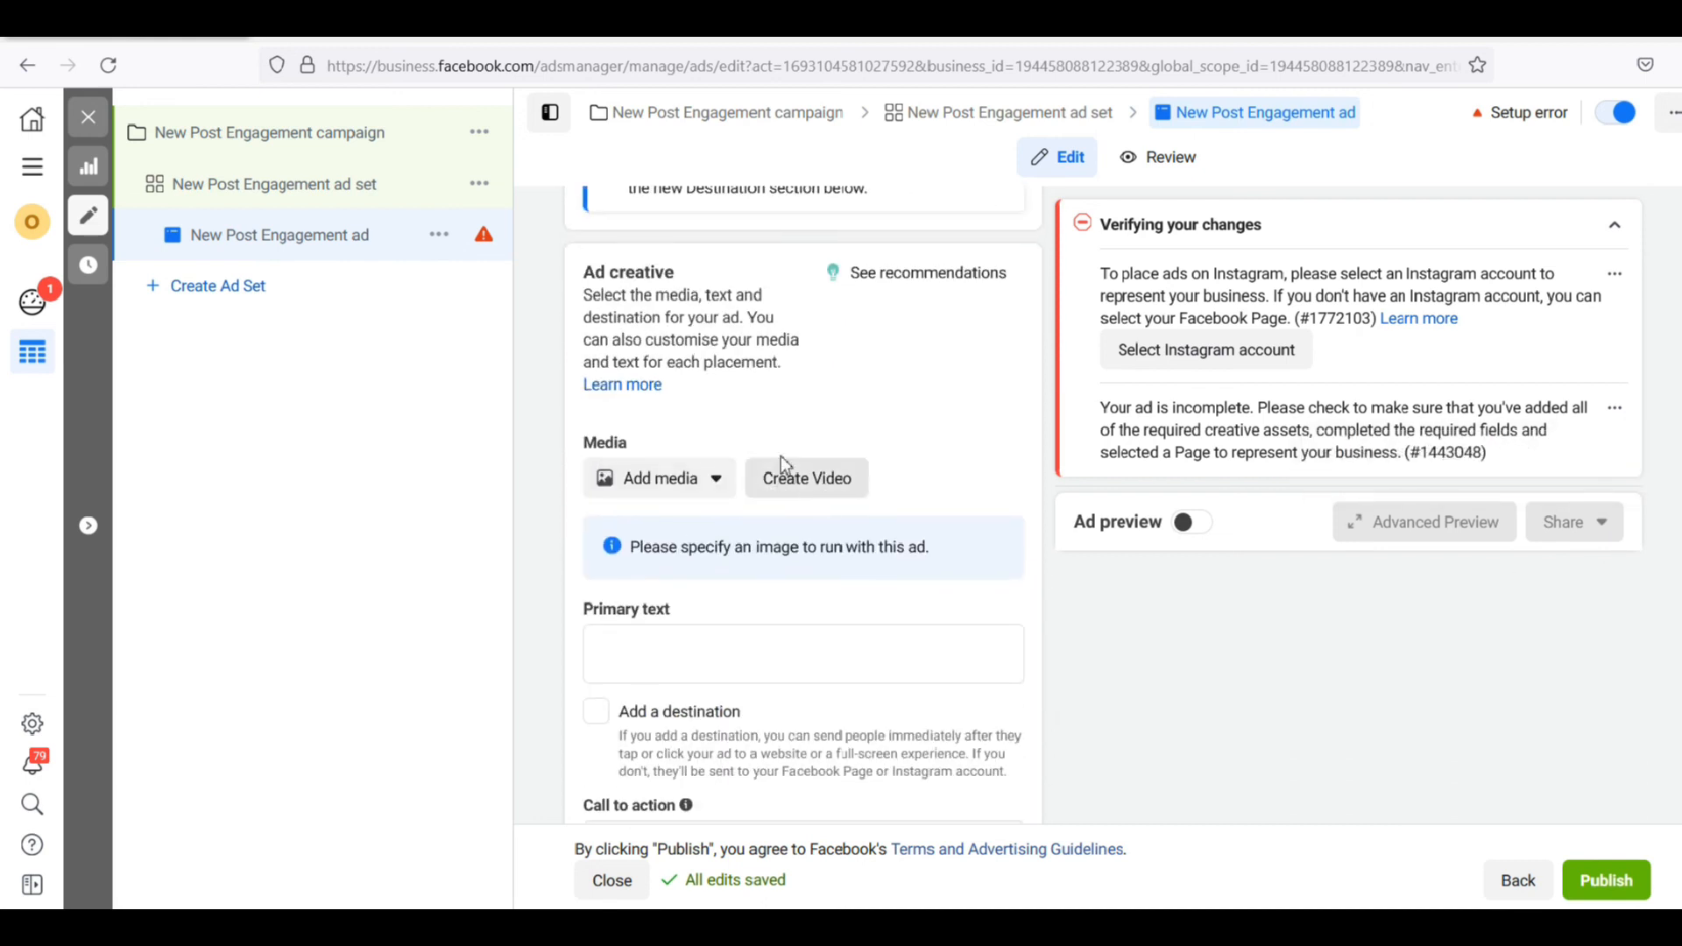
click(720, 487)
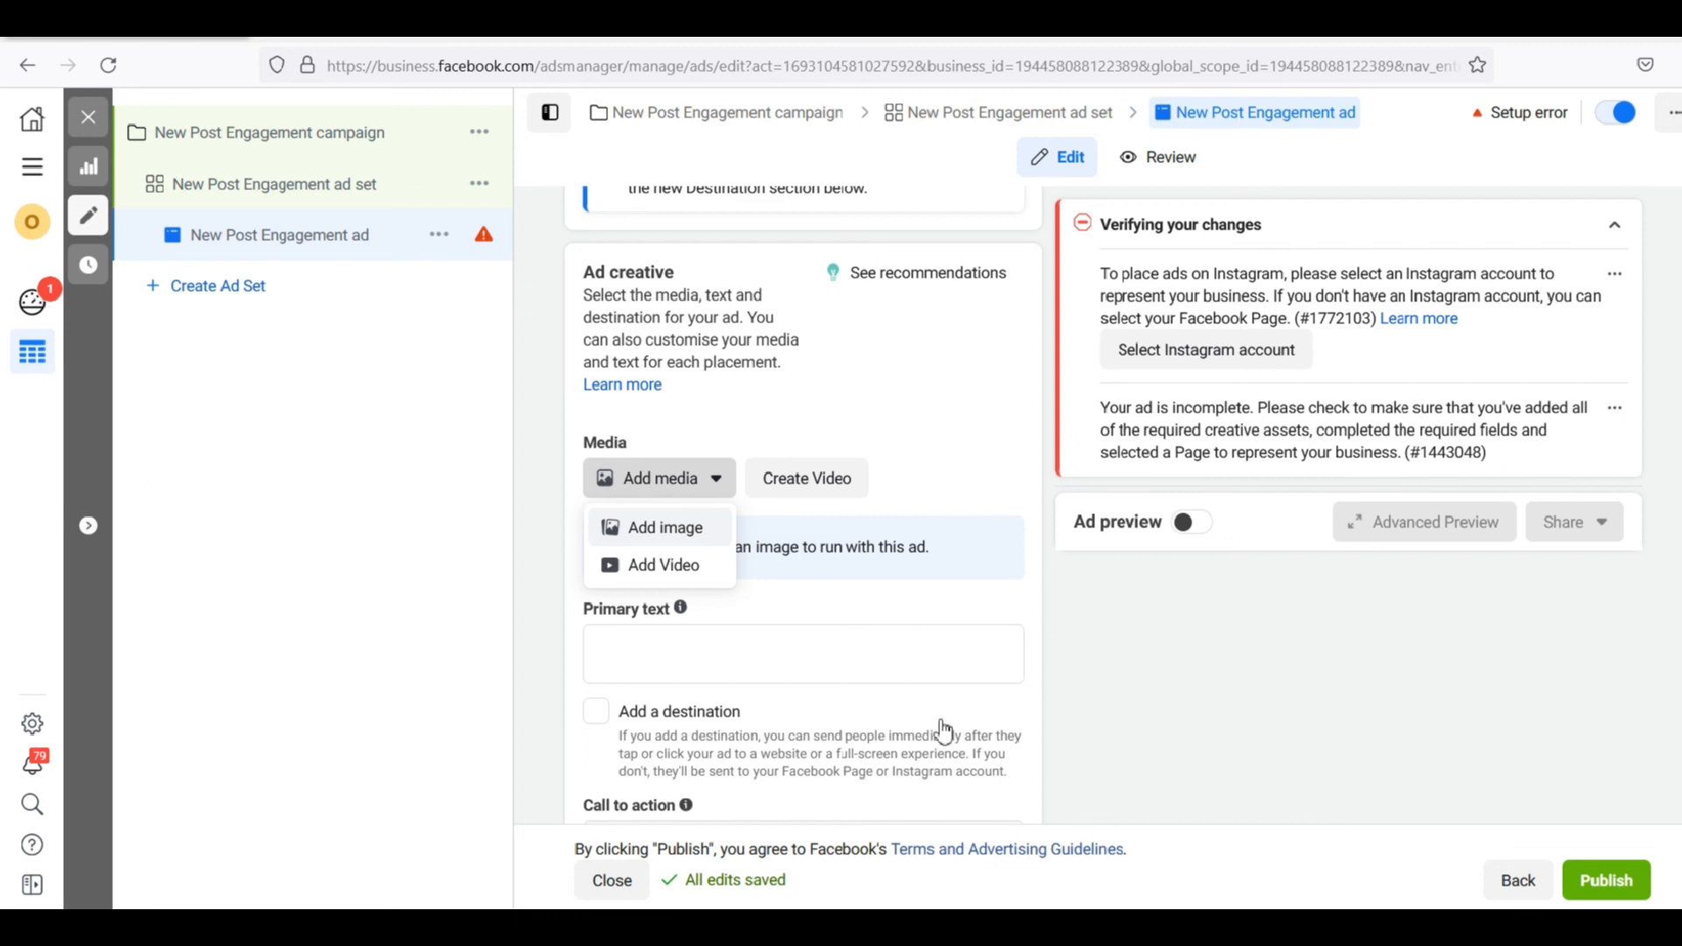
mouse_move(686, 804)
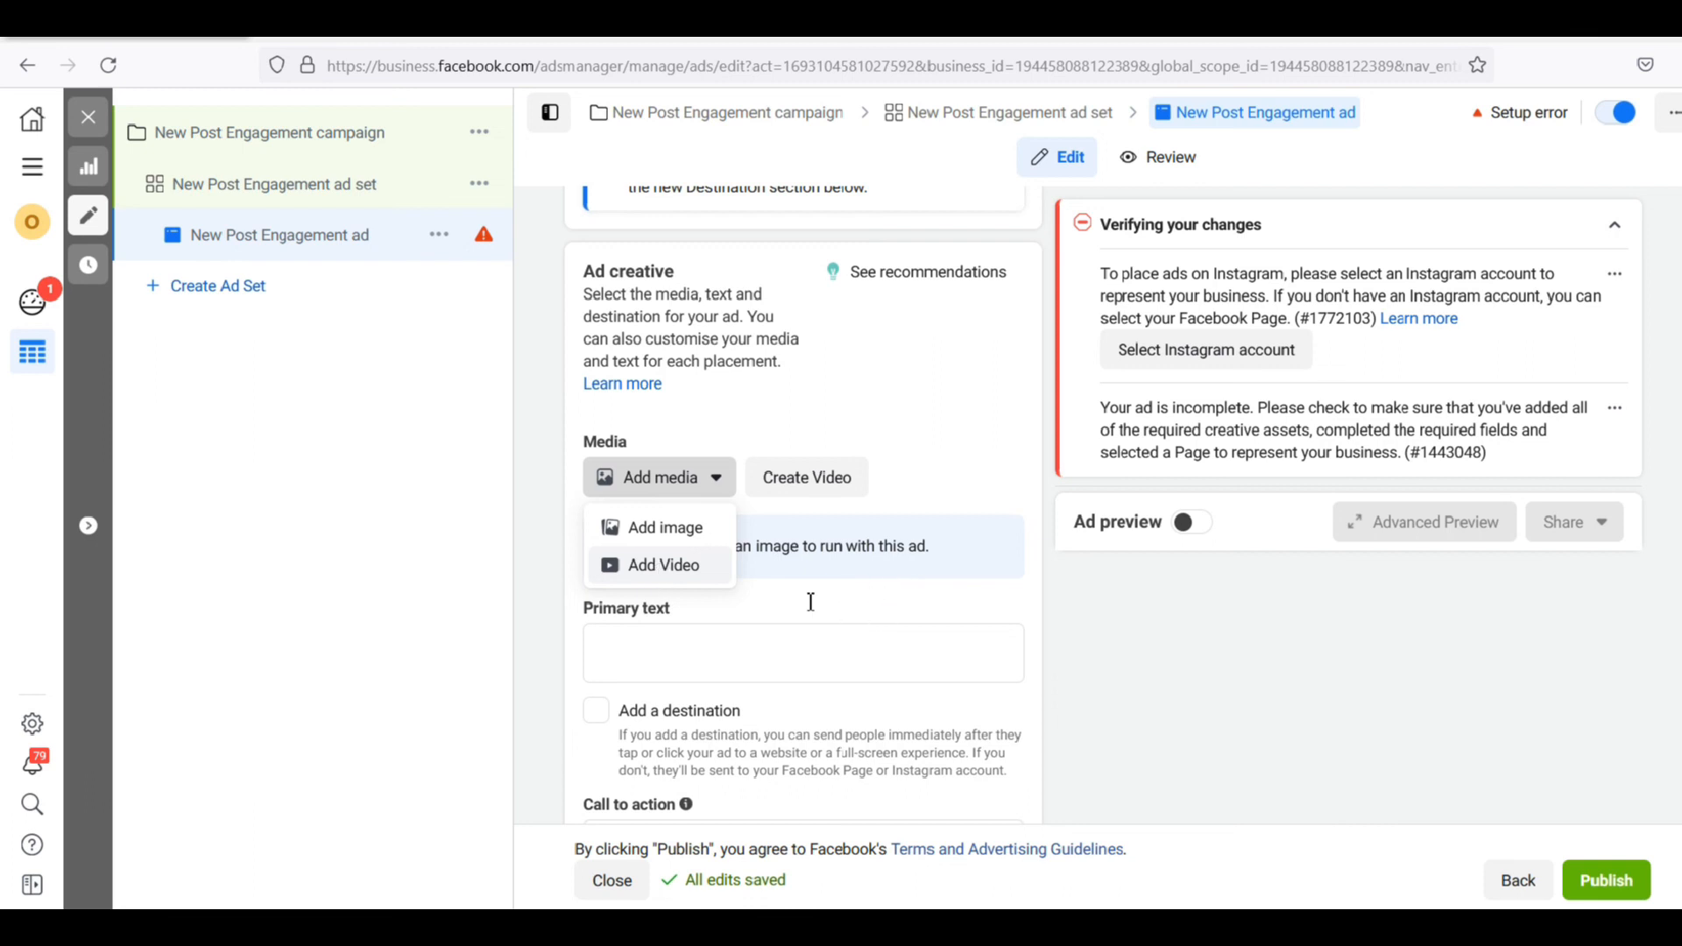
click(664, 565)
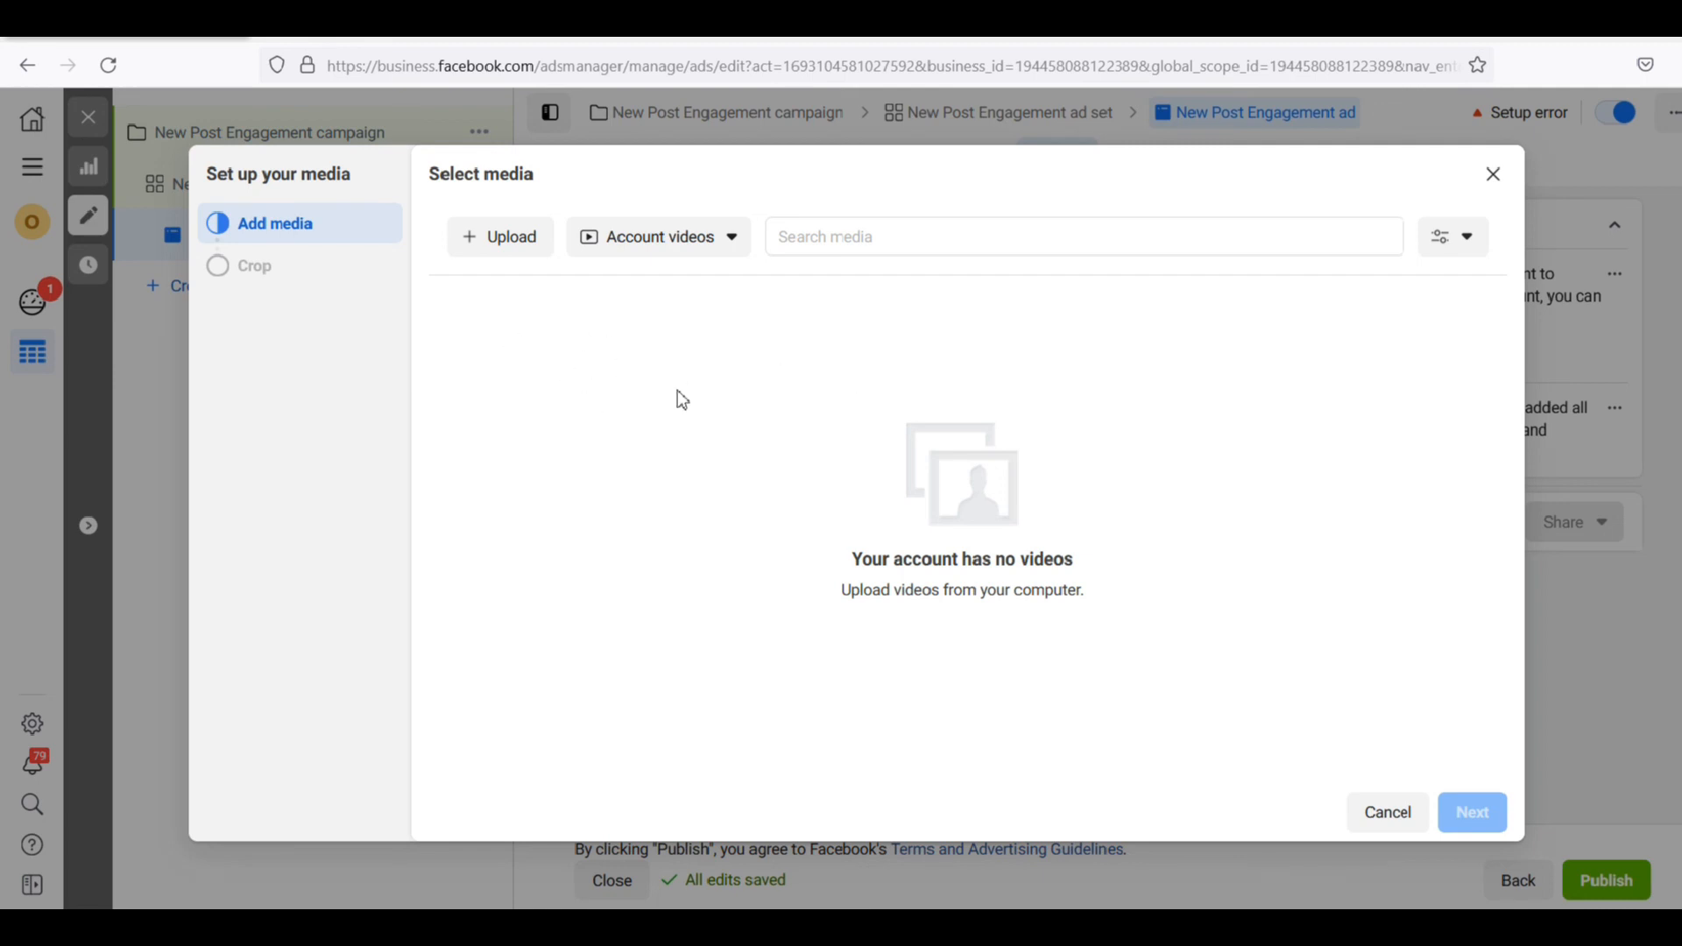
click(1384, 814)
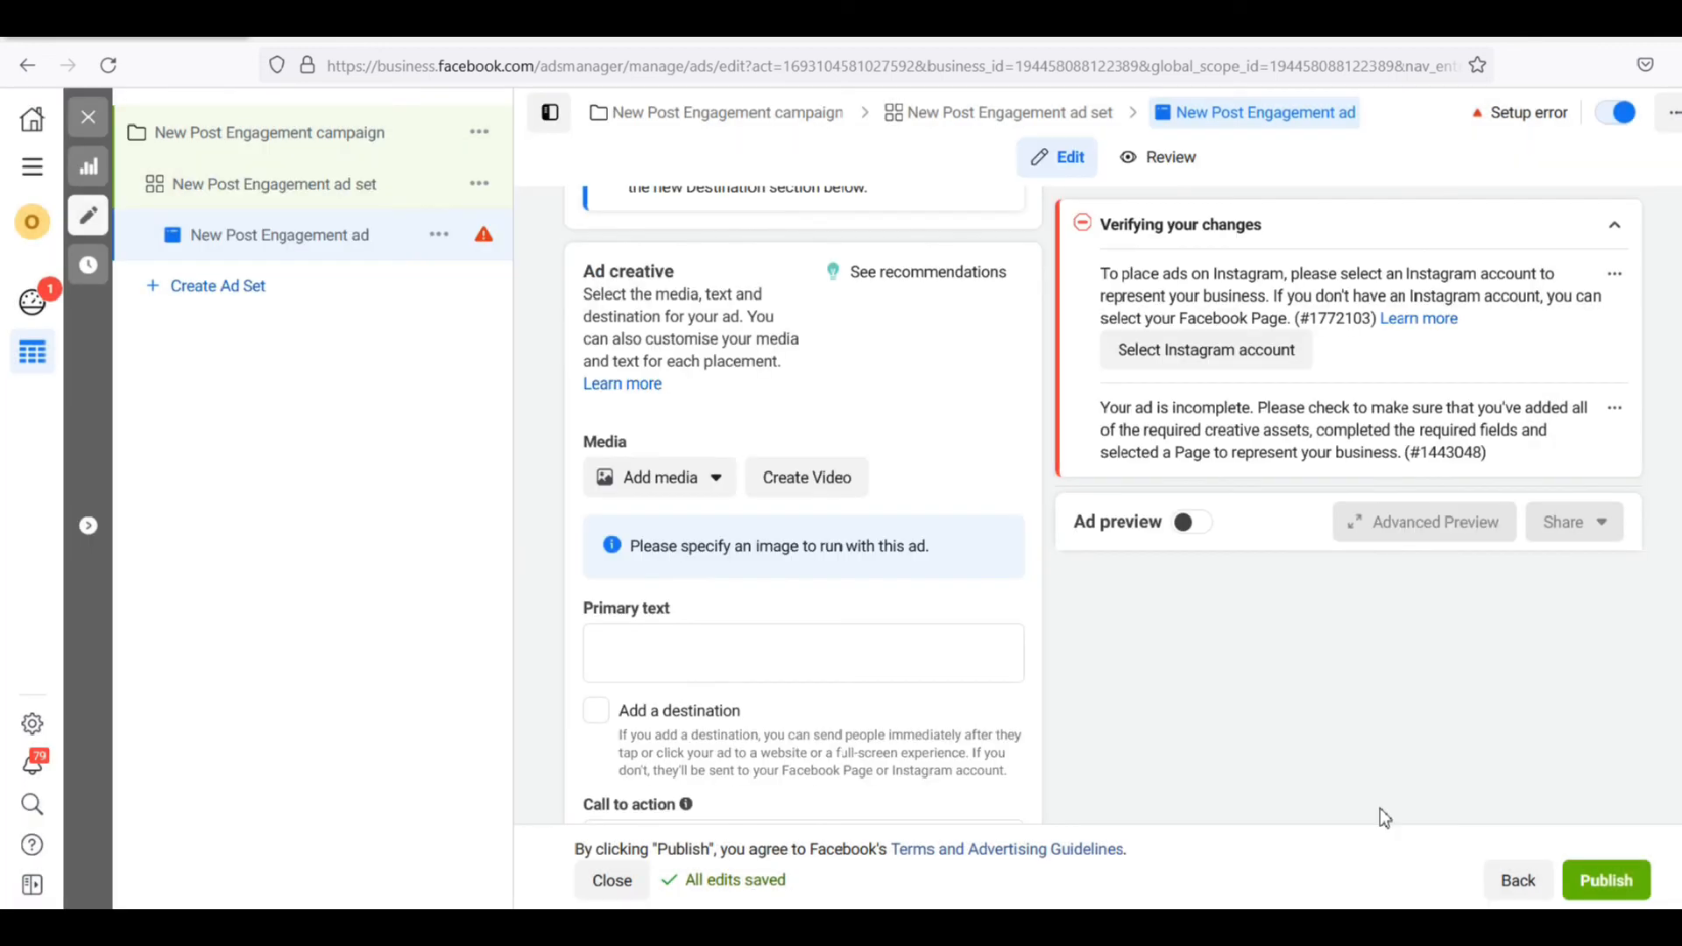